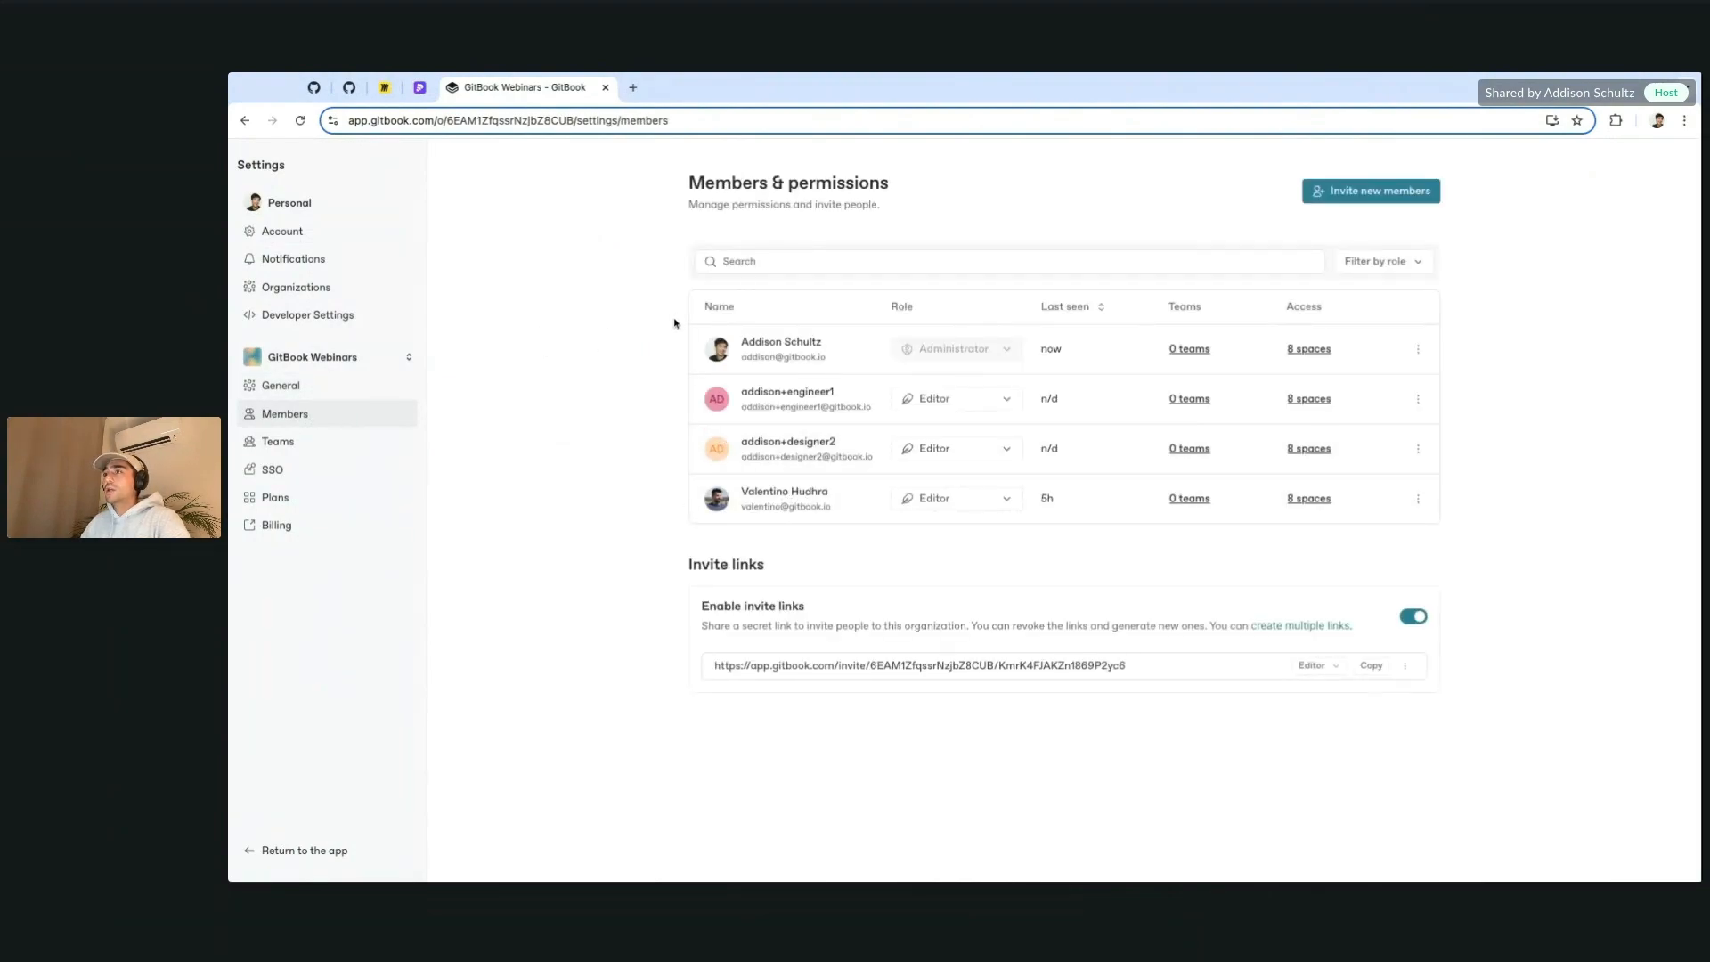
Step: Remove the fourth member from the organization and dismiss the removal notification
{"action": "left_click", "coordinate": [1417, 498]}
{"action": "left_click", "coordinate": [1459, 580]}
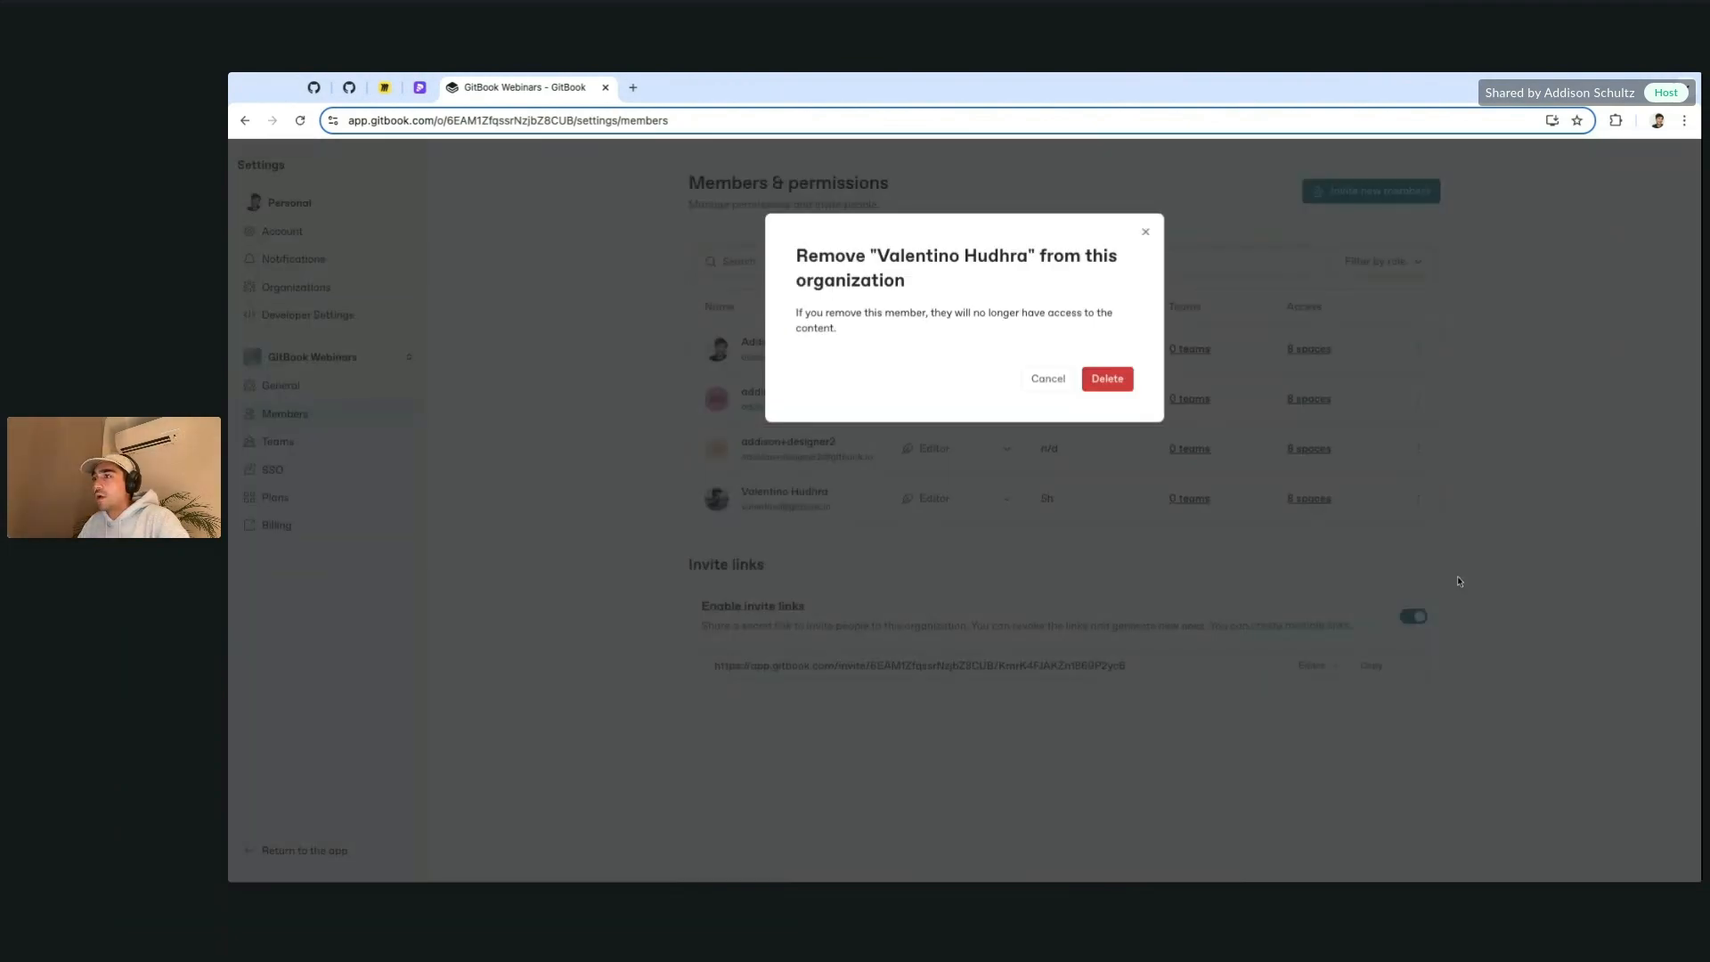
{"action": "left_click", "coordinate": [1104, 378]}
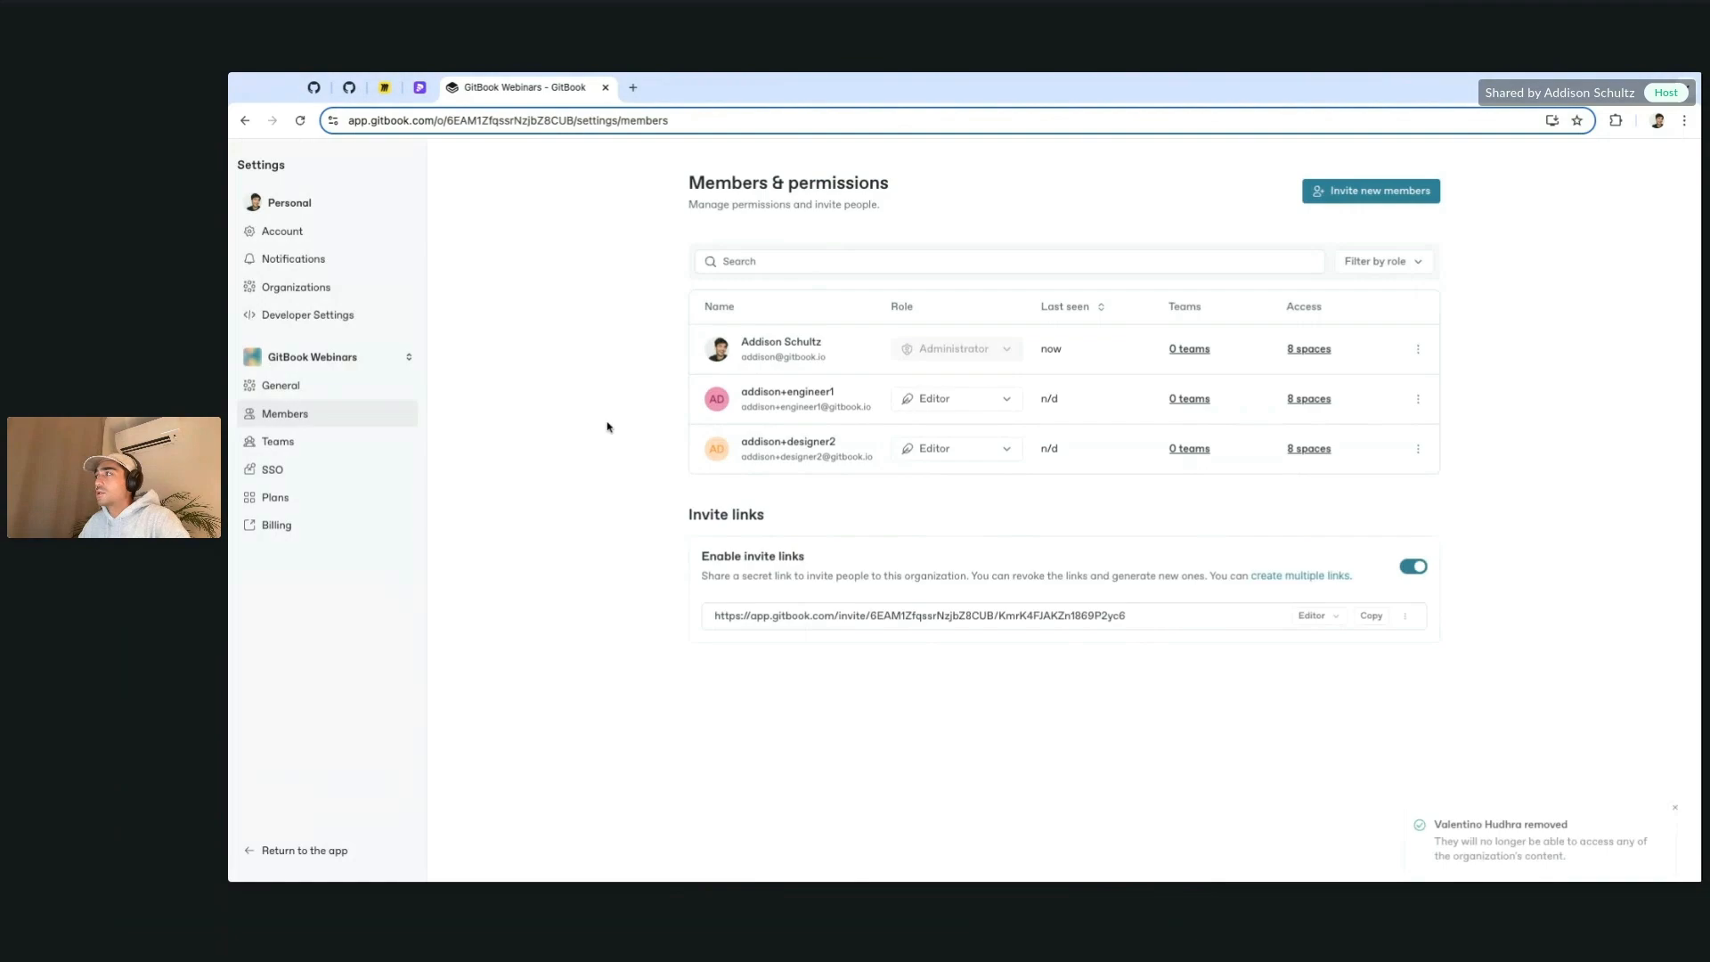
{"action": "left_click", "coordinate": [1676, 788]}
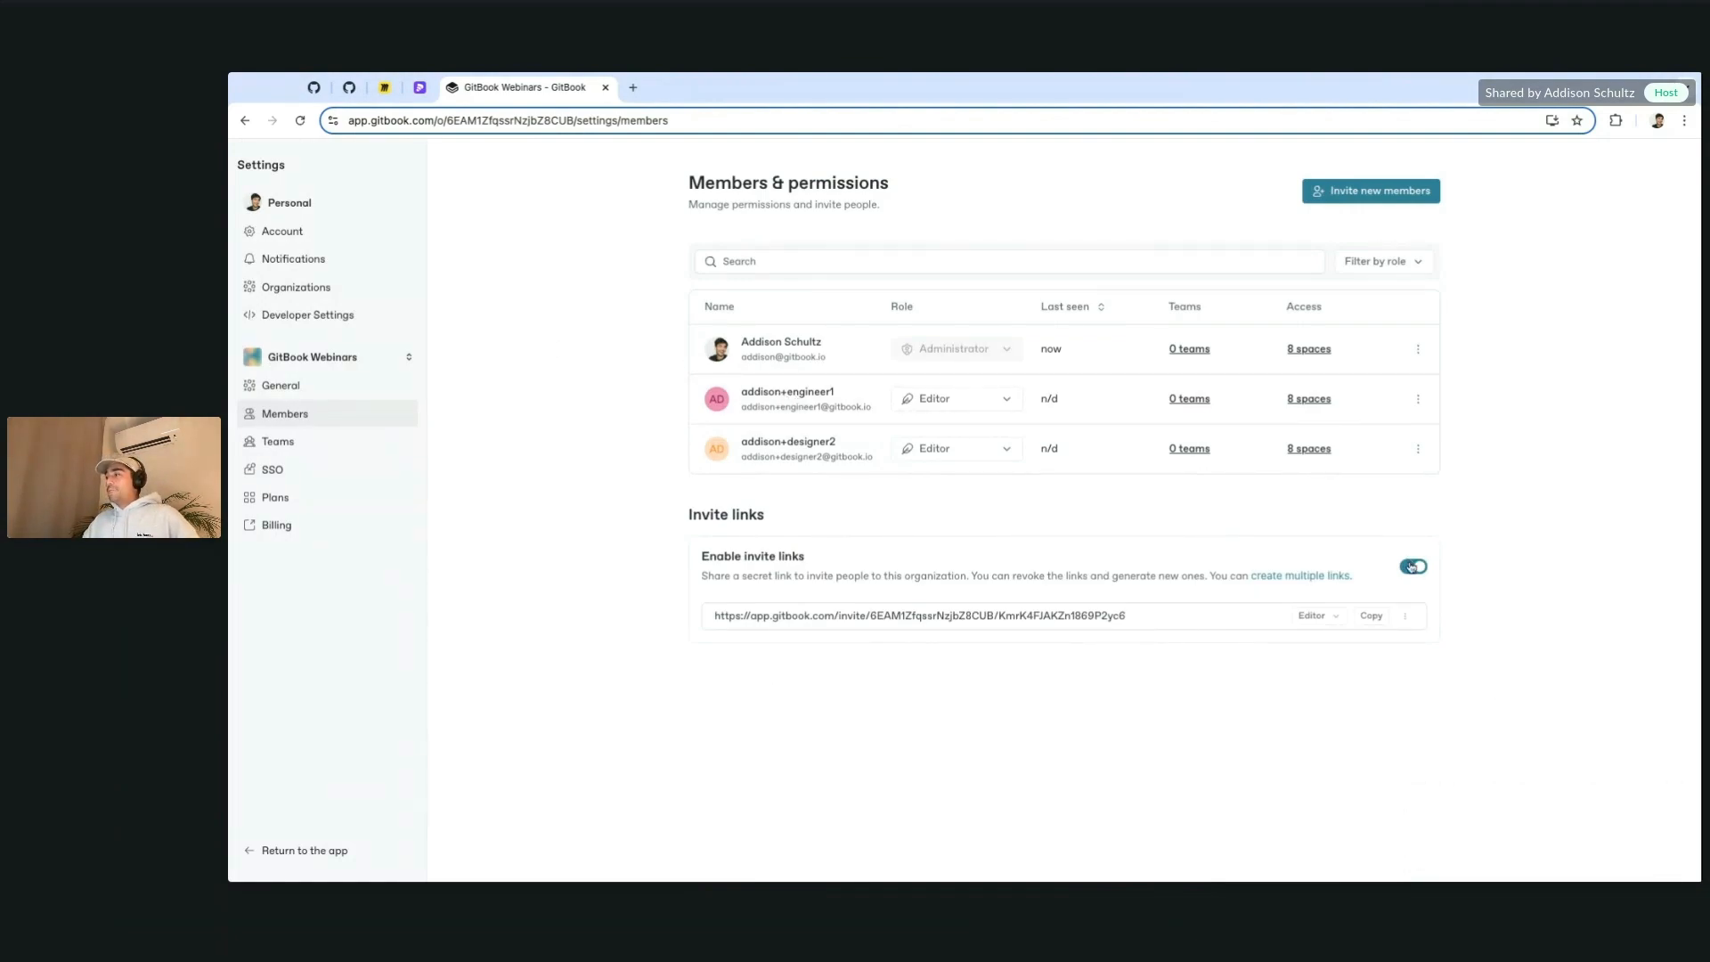
Step: Disable the organization's invite links and bring up the Invite teammates form
{"action": "left_click", "coordinate": [1413, 566]}
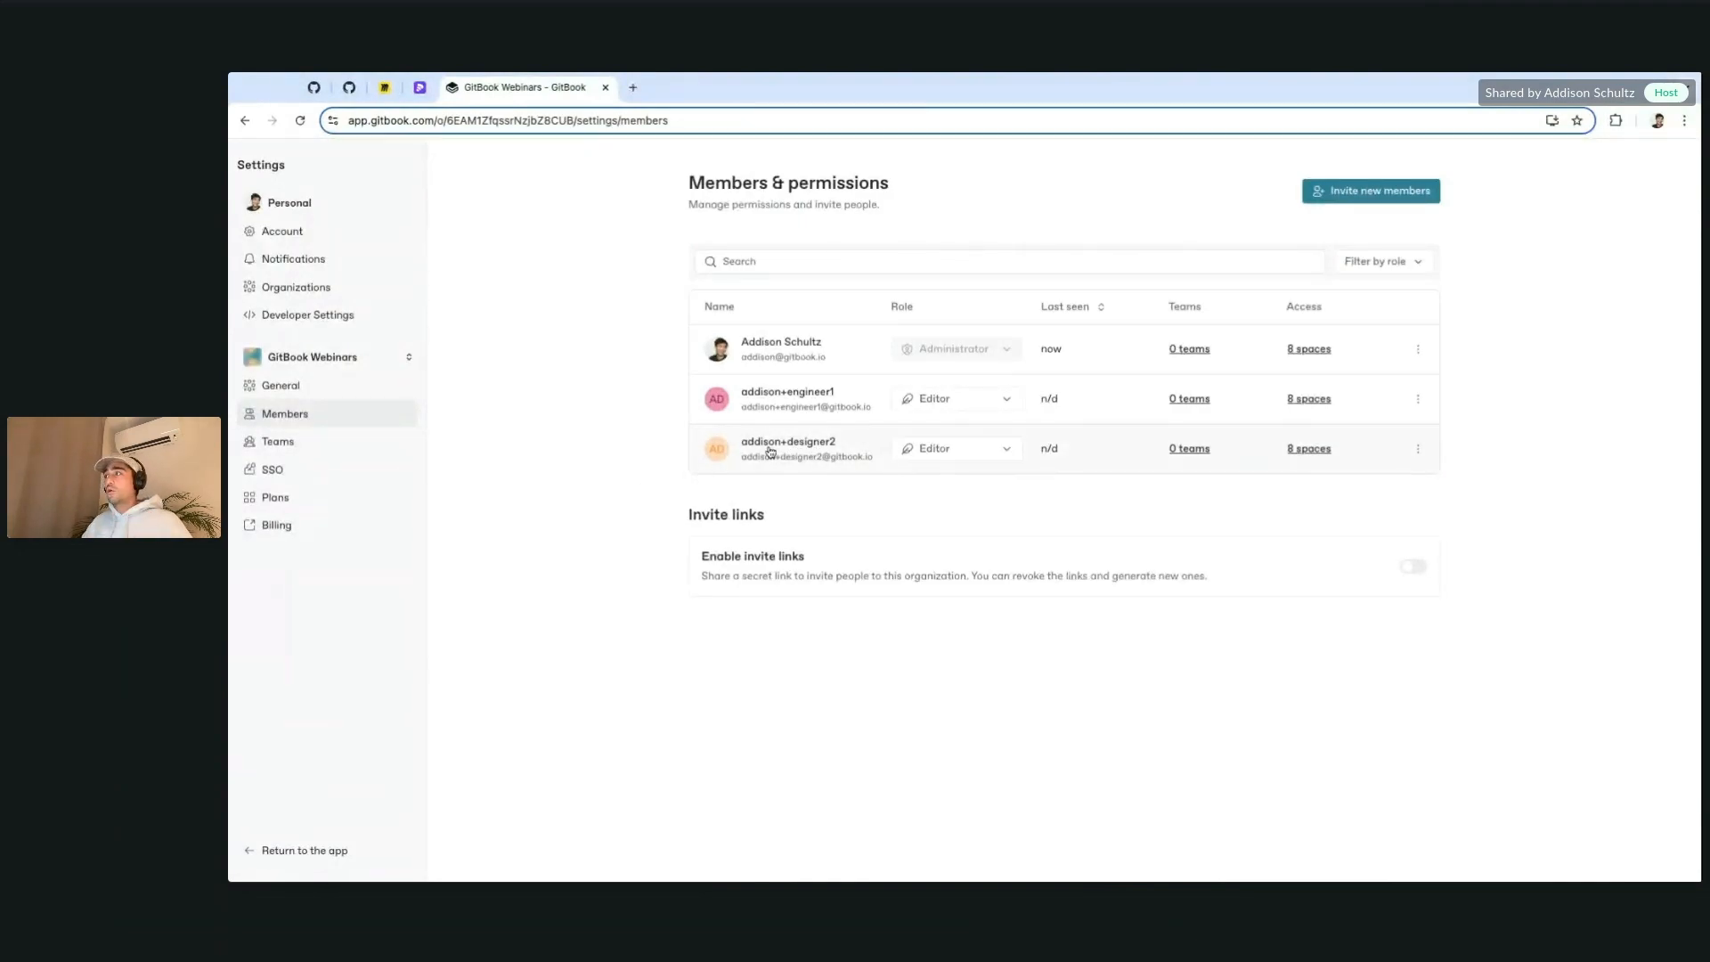
{"action": "left_click", "coordinate": [1382, 190]}
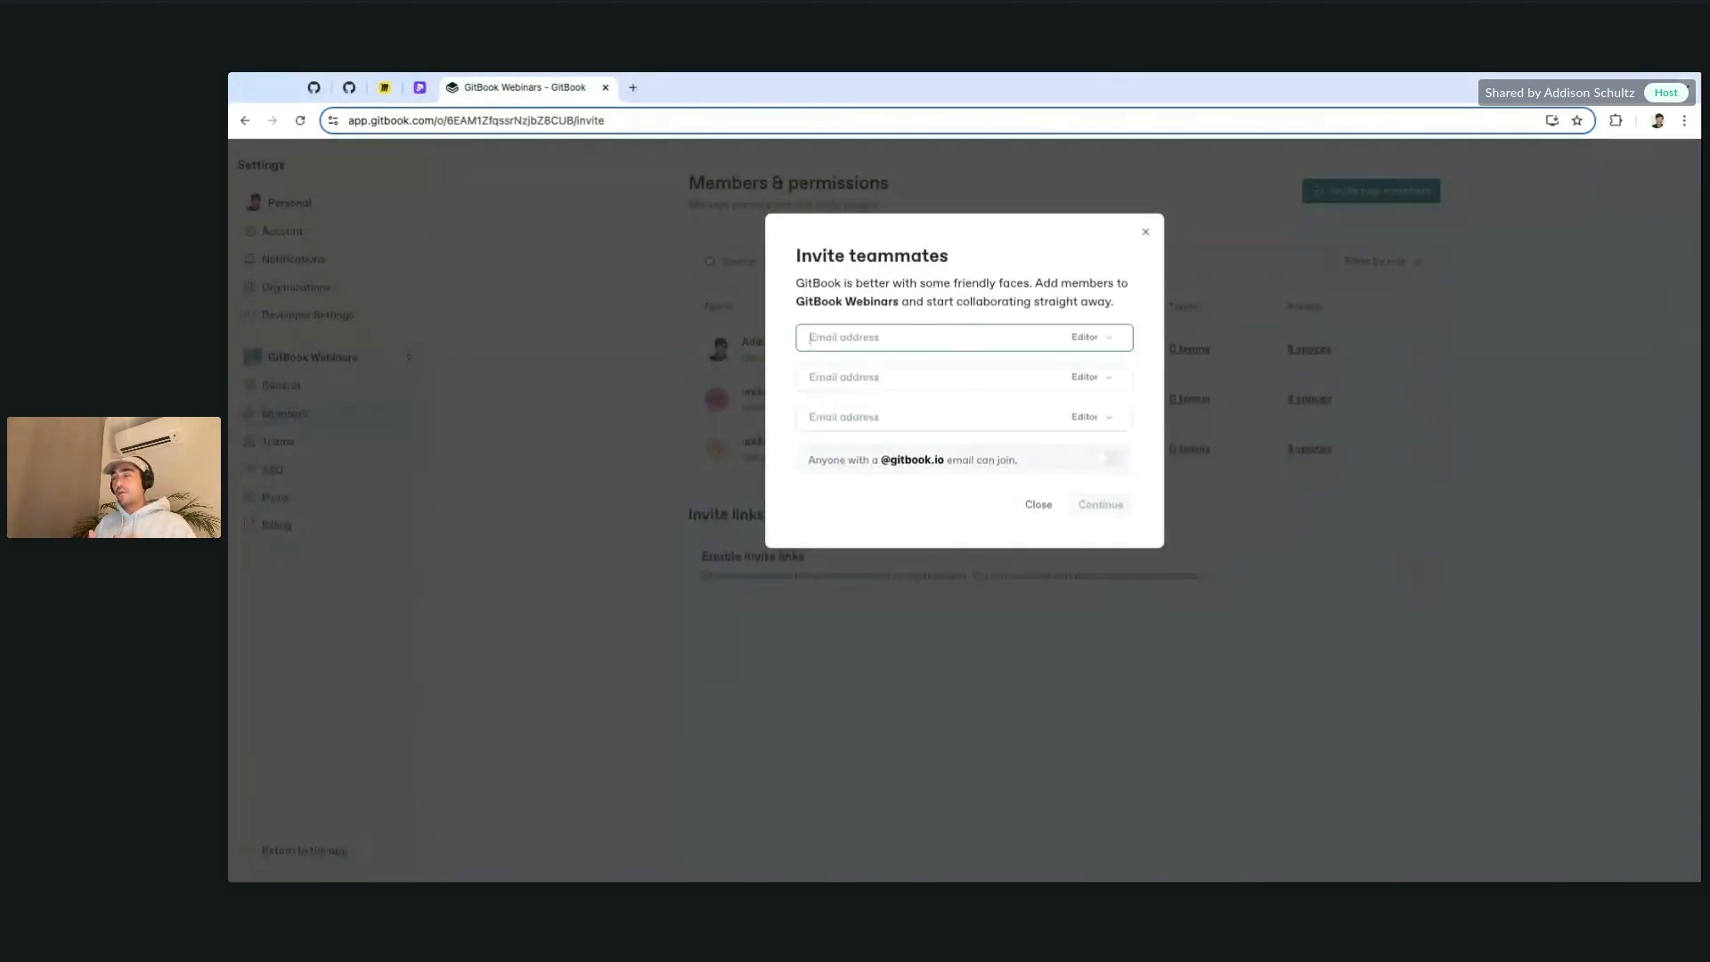
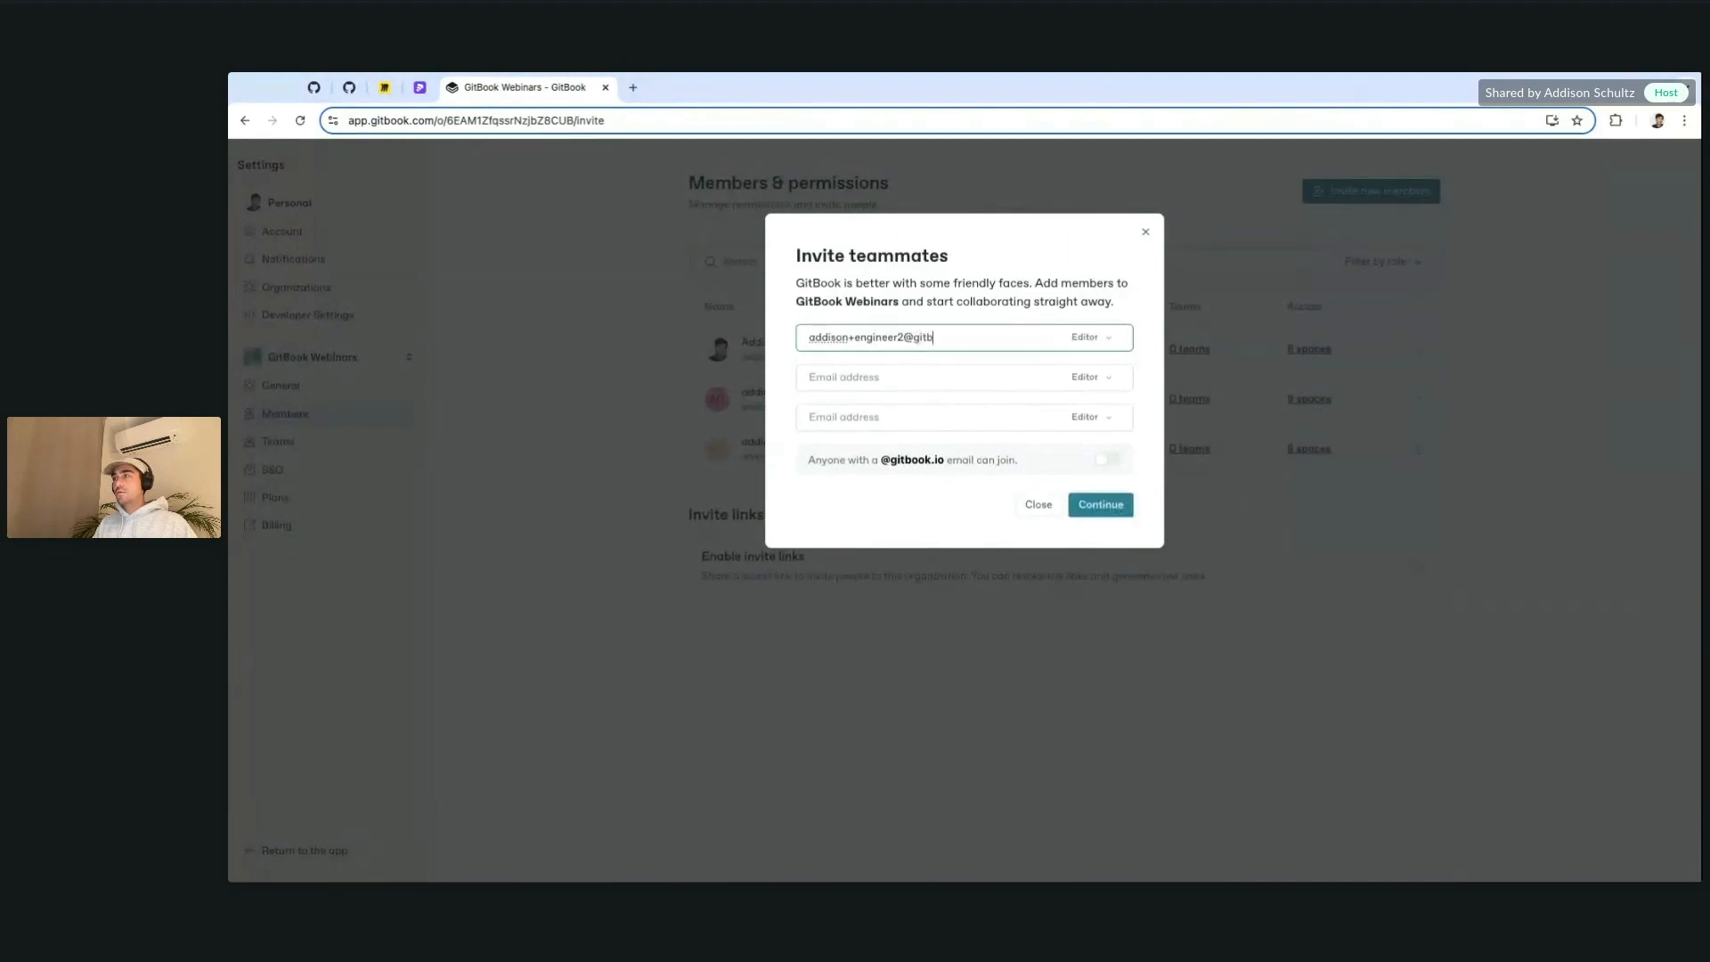
Step: Enter the engineer2 invitee's e-mail address, then a designer1 variant of it in the second field
{"action": "key", "text": "ctrl+a"}
{"action": "key", "text": "ctrl+c"}
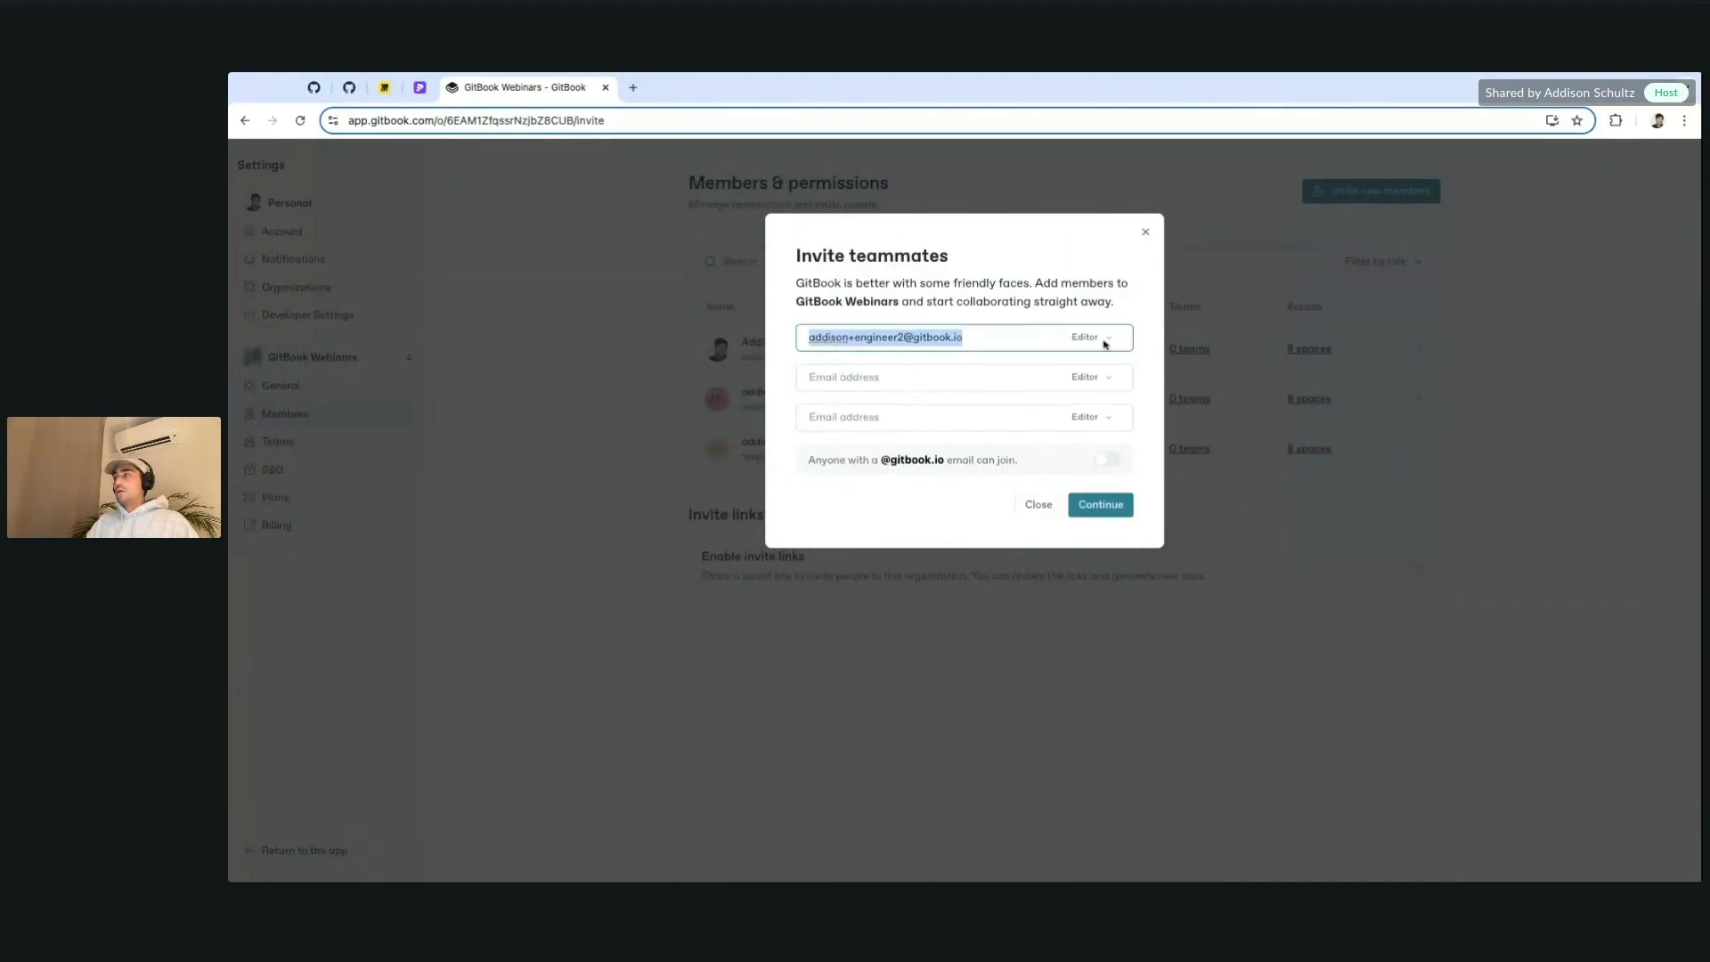
{"action": "left_click", "coordinate": [888, 377]}
{"action": "key", "text": "ctrl+v"}
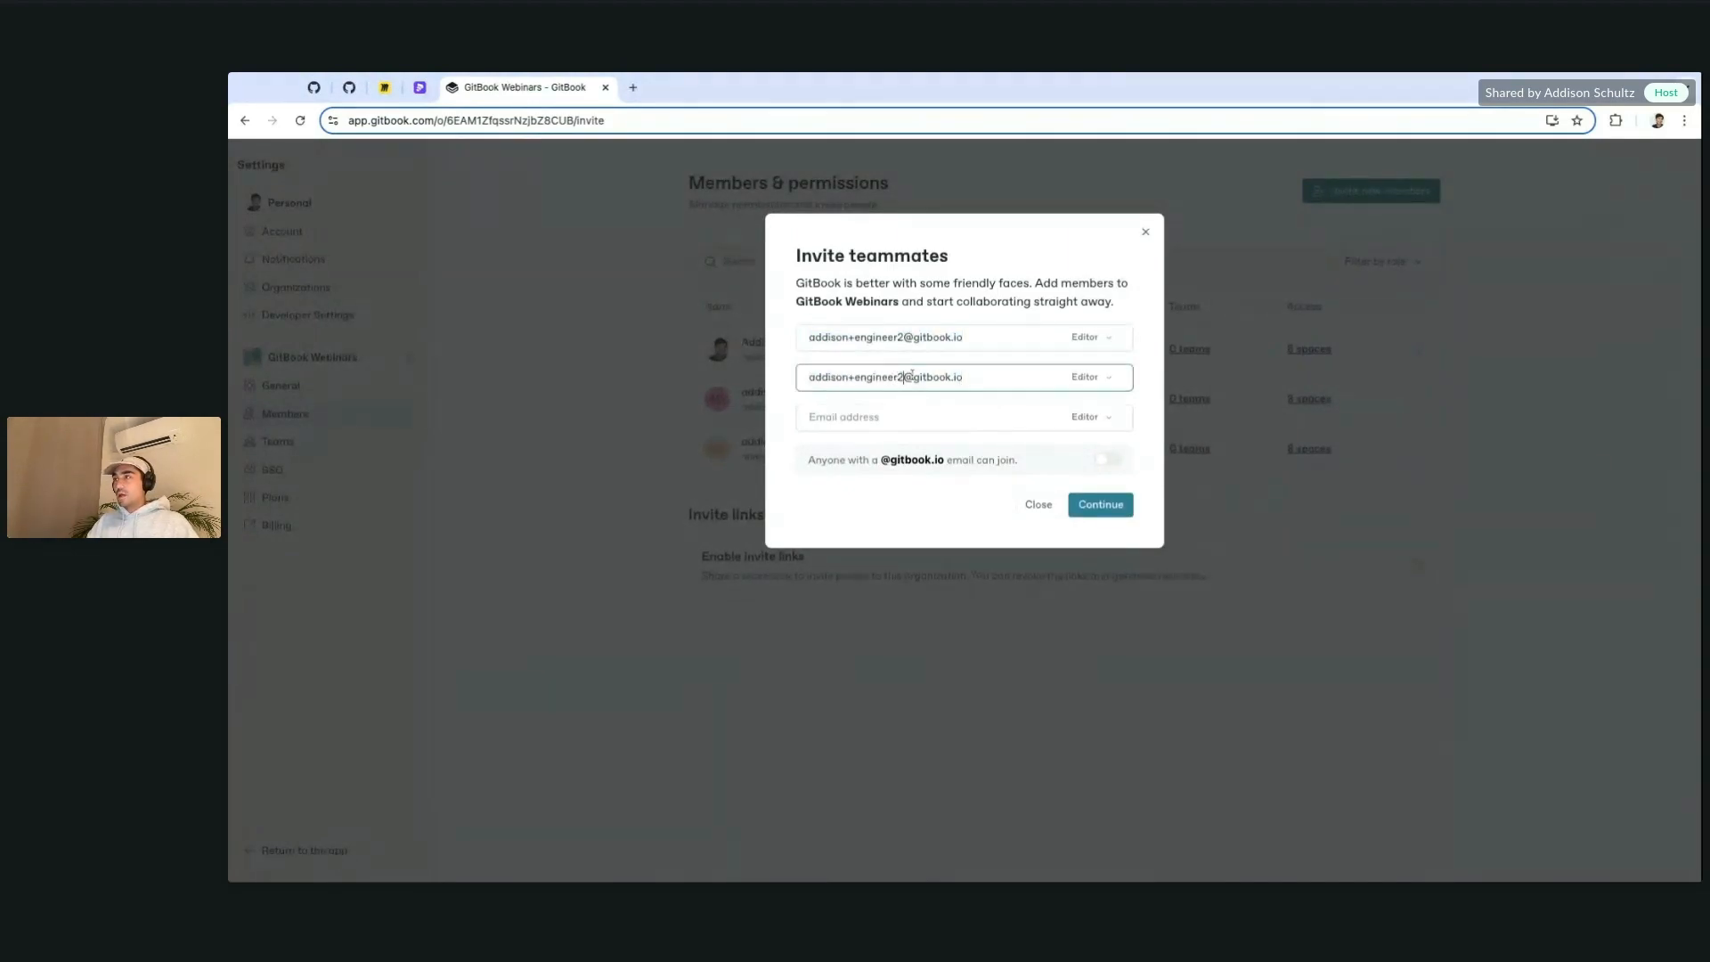
{"action": "double_click", "coordinate": [870, 376]}
{"action": "type", "text": "designer1"}
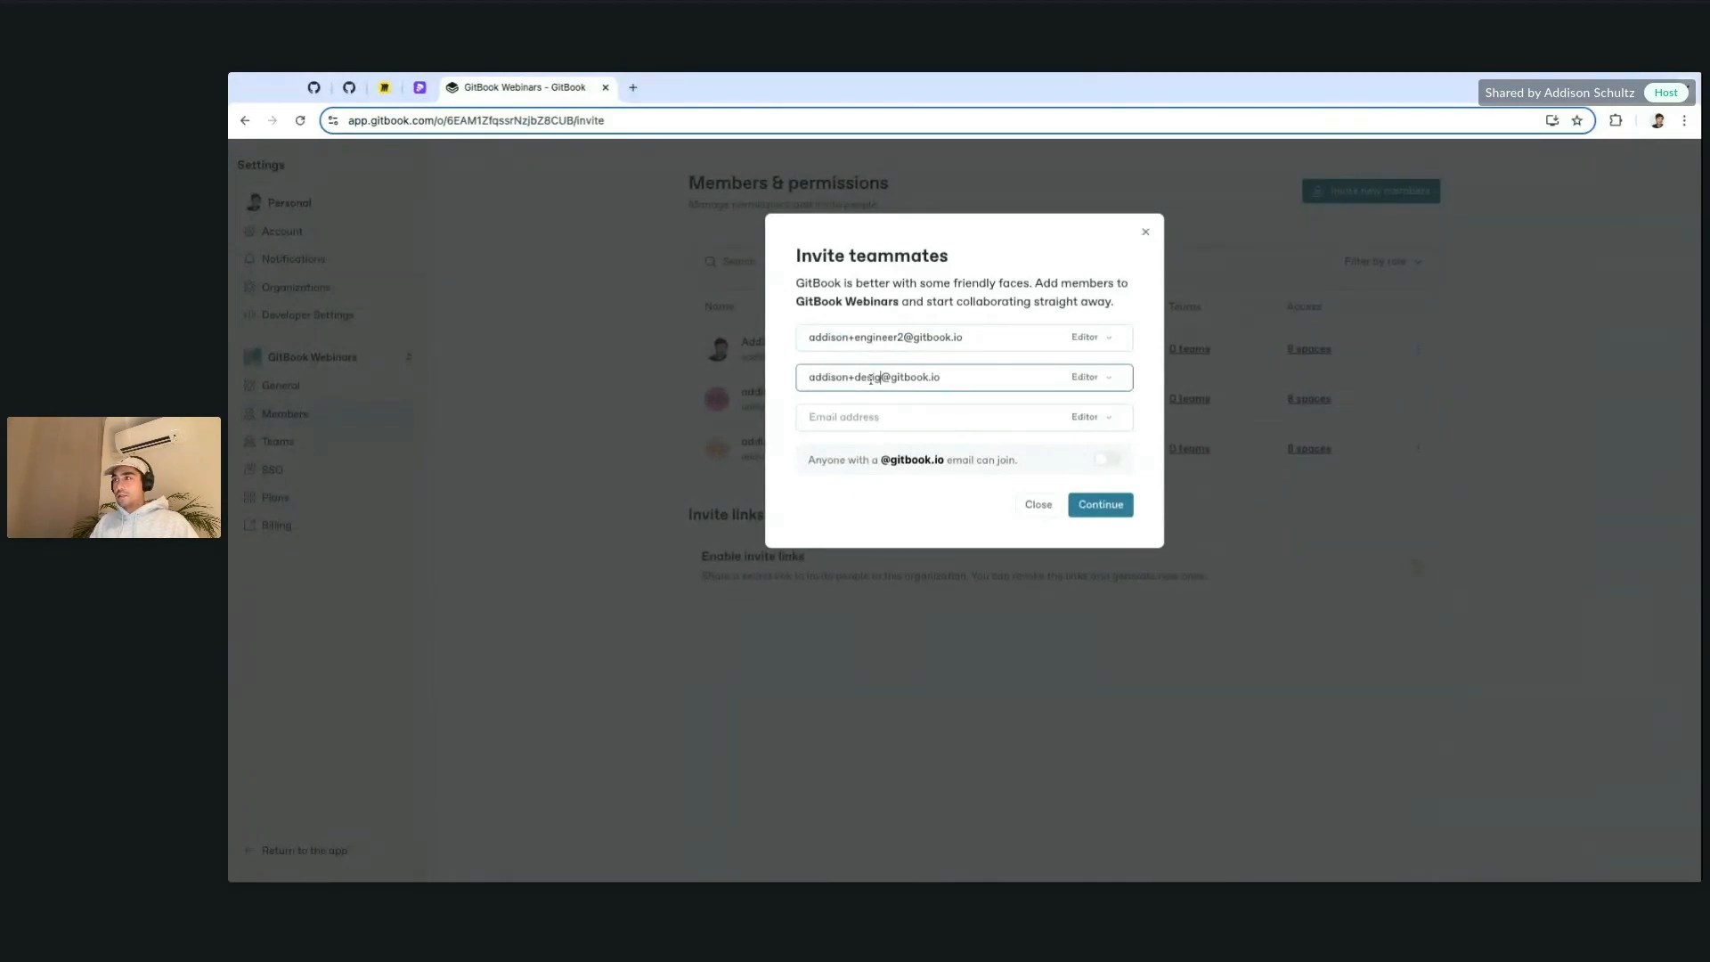
Step: Add marketing1 and marketing2 variants of the address in the third and fourth fields
{"action": "left_click", "coordinate": [987, 338]}
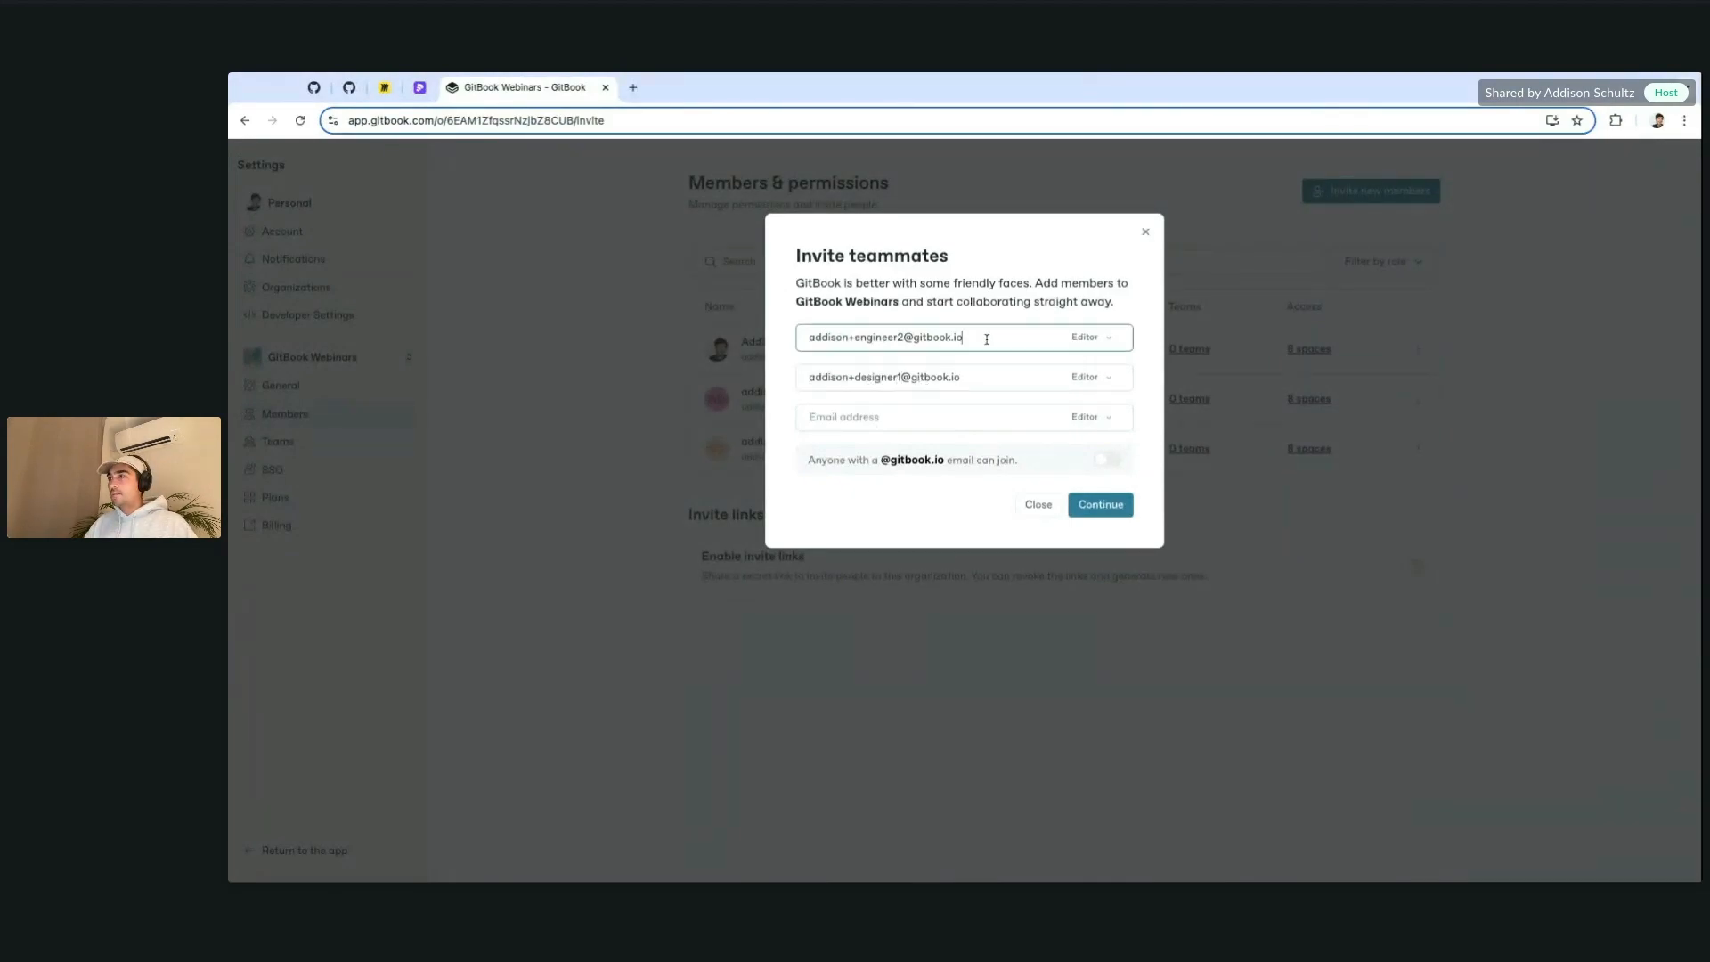
{"action": "left_click", "coordinate": [1024, 420]}
{"action": "key", "text": "ctrl+v"}
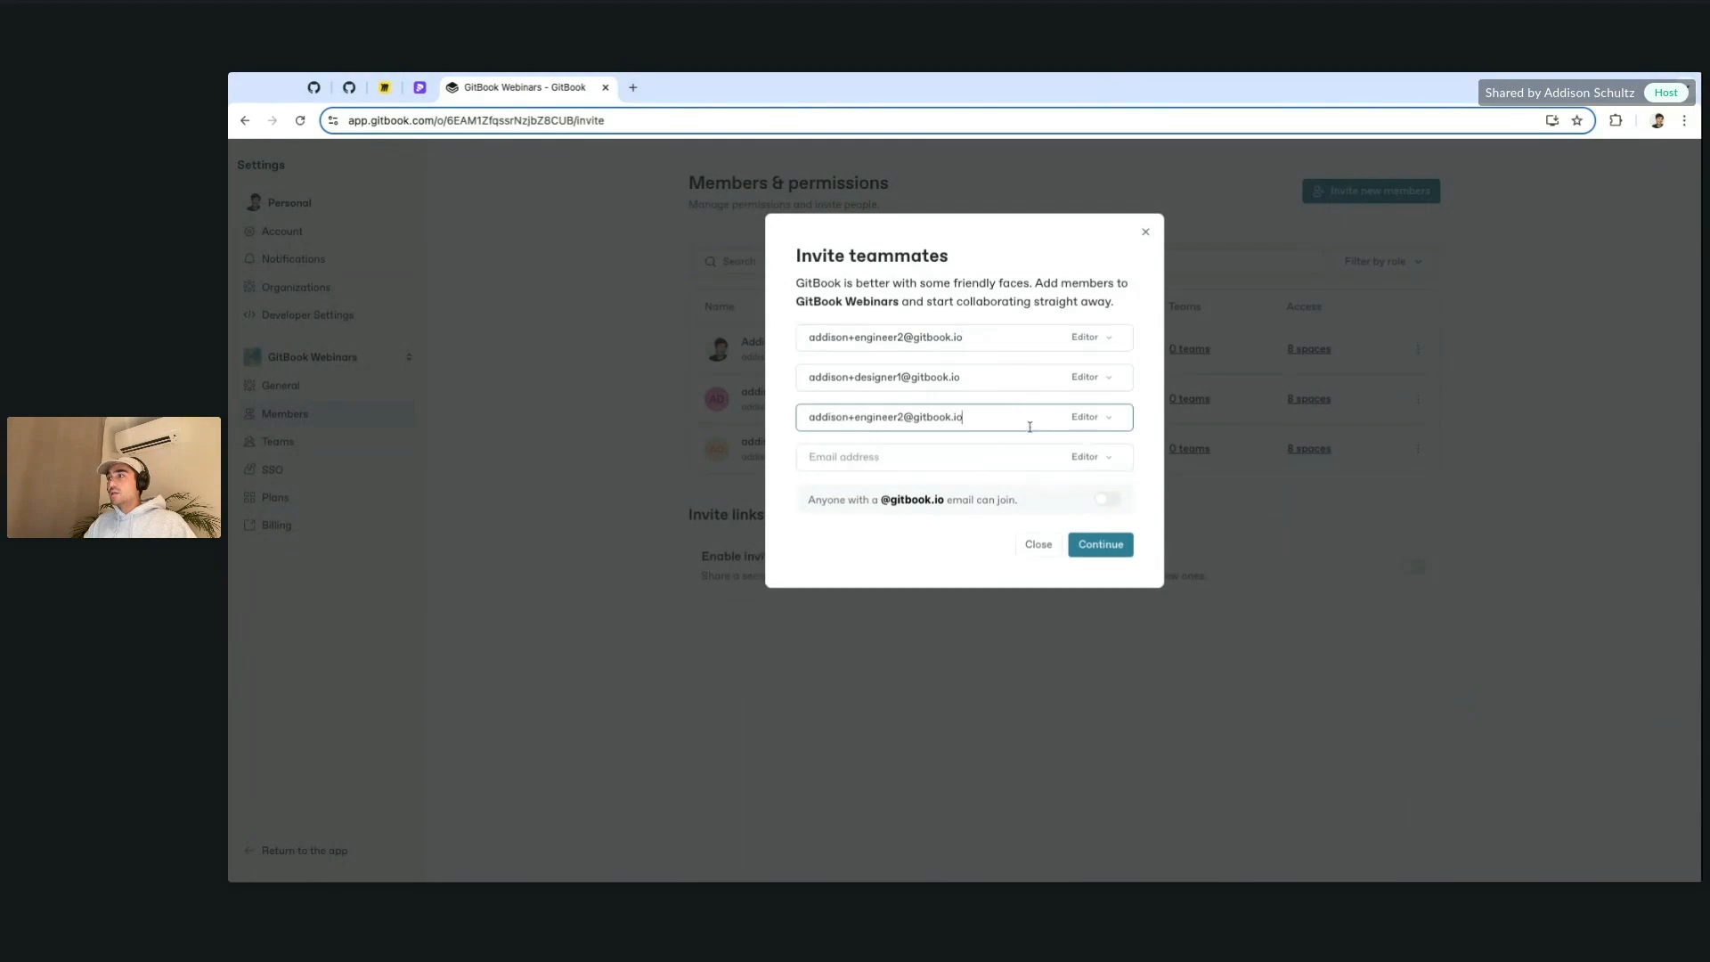
{"action": "double_click", "coordinate": [890, 420]}
{"action": "type", "text": "market"}
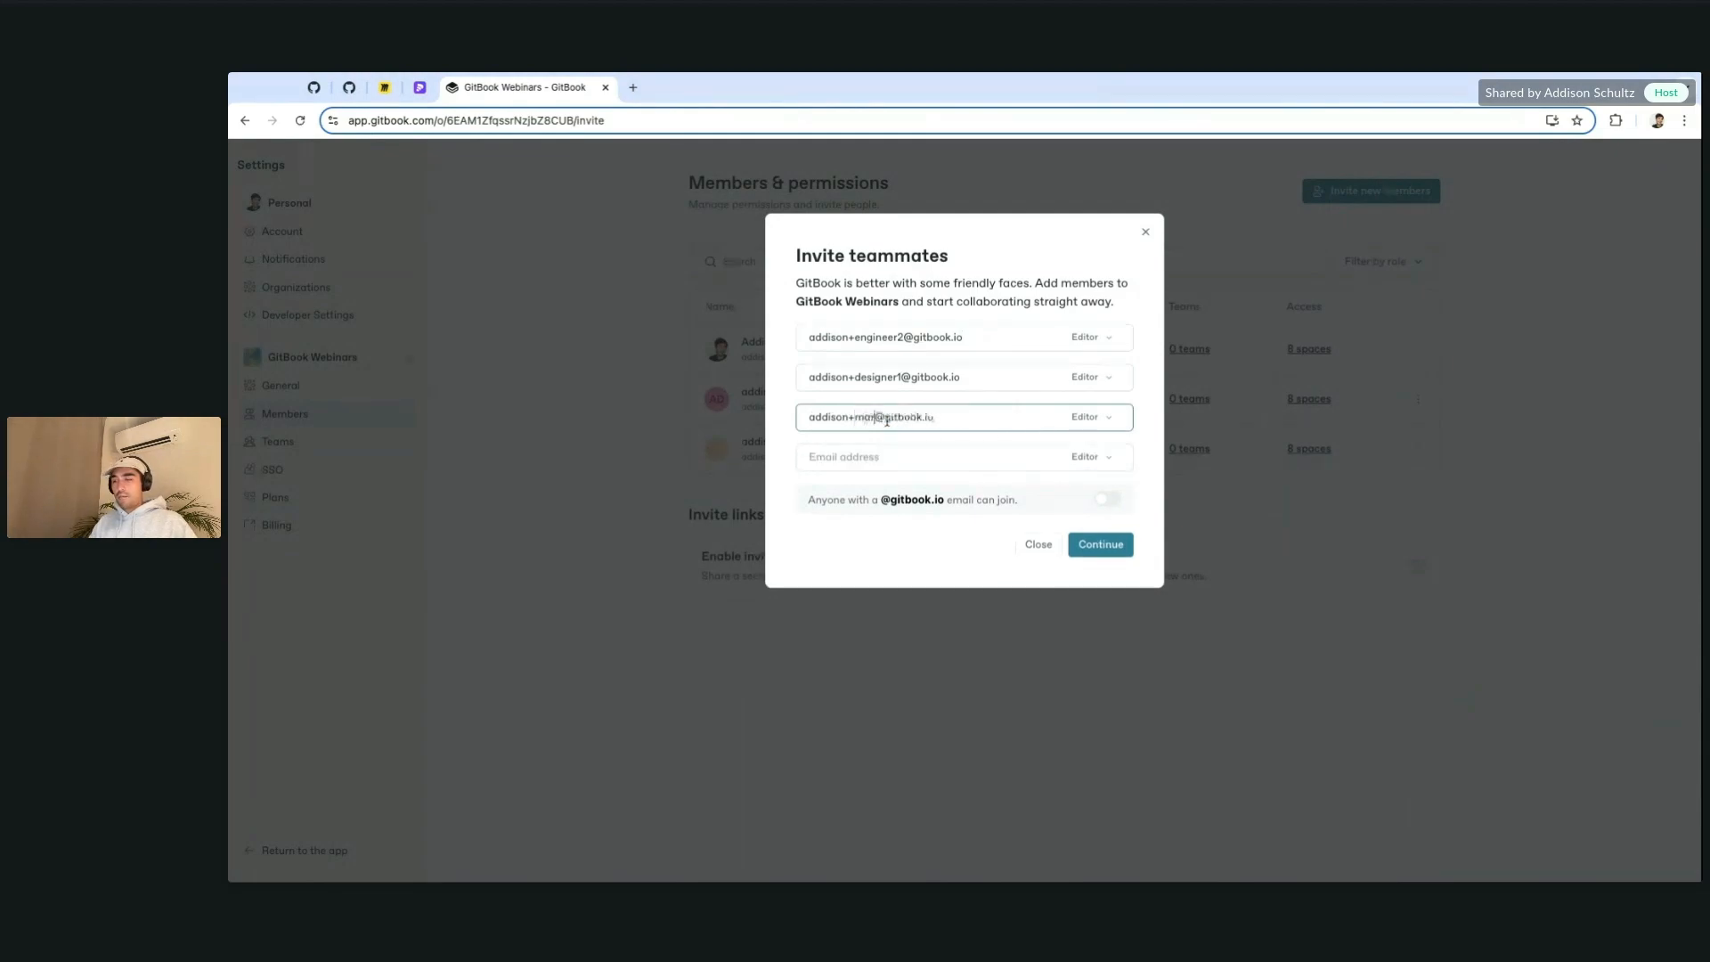
{"action": "type", "text": "ing1"}
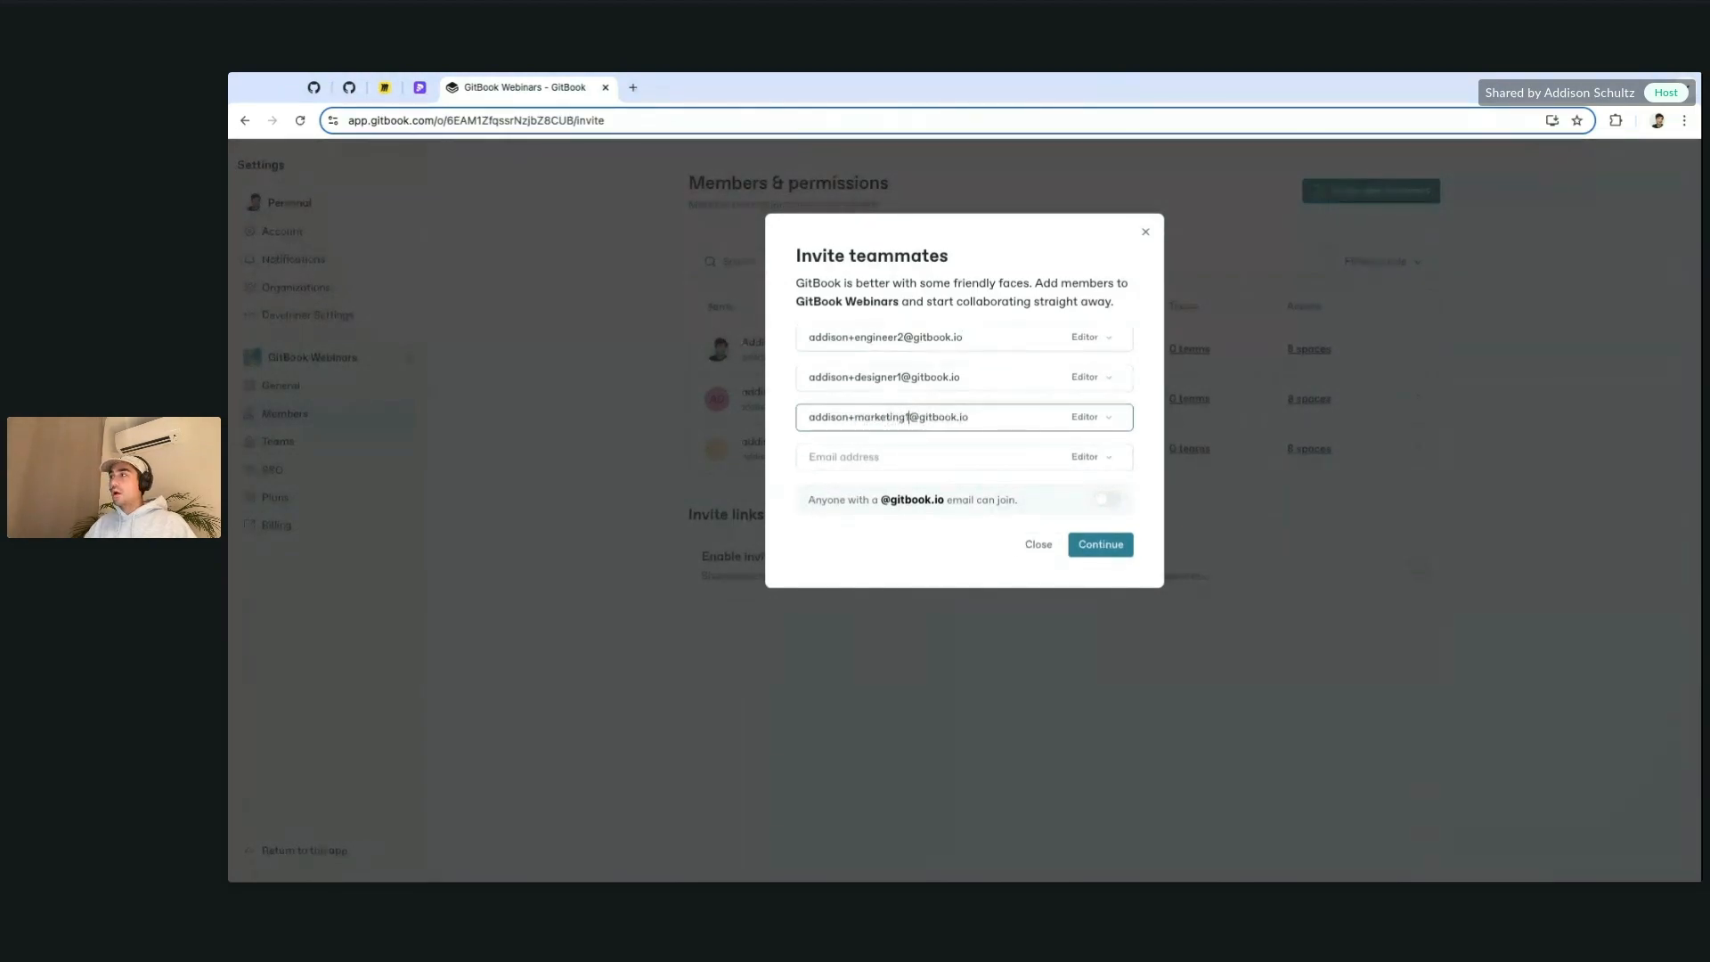
{"action": "left_click", "coordinate": [879, 458]}
{"action": "key", "text": "ctrl+v"}
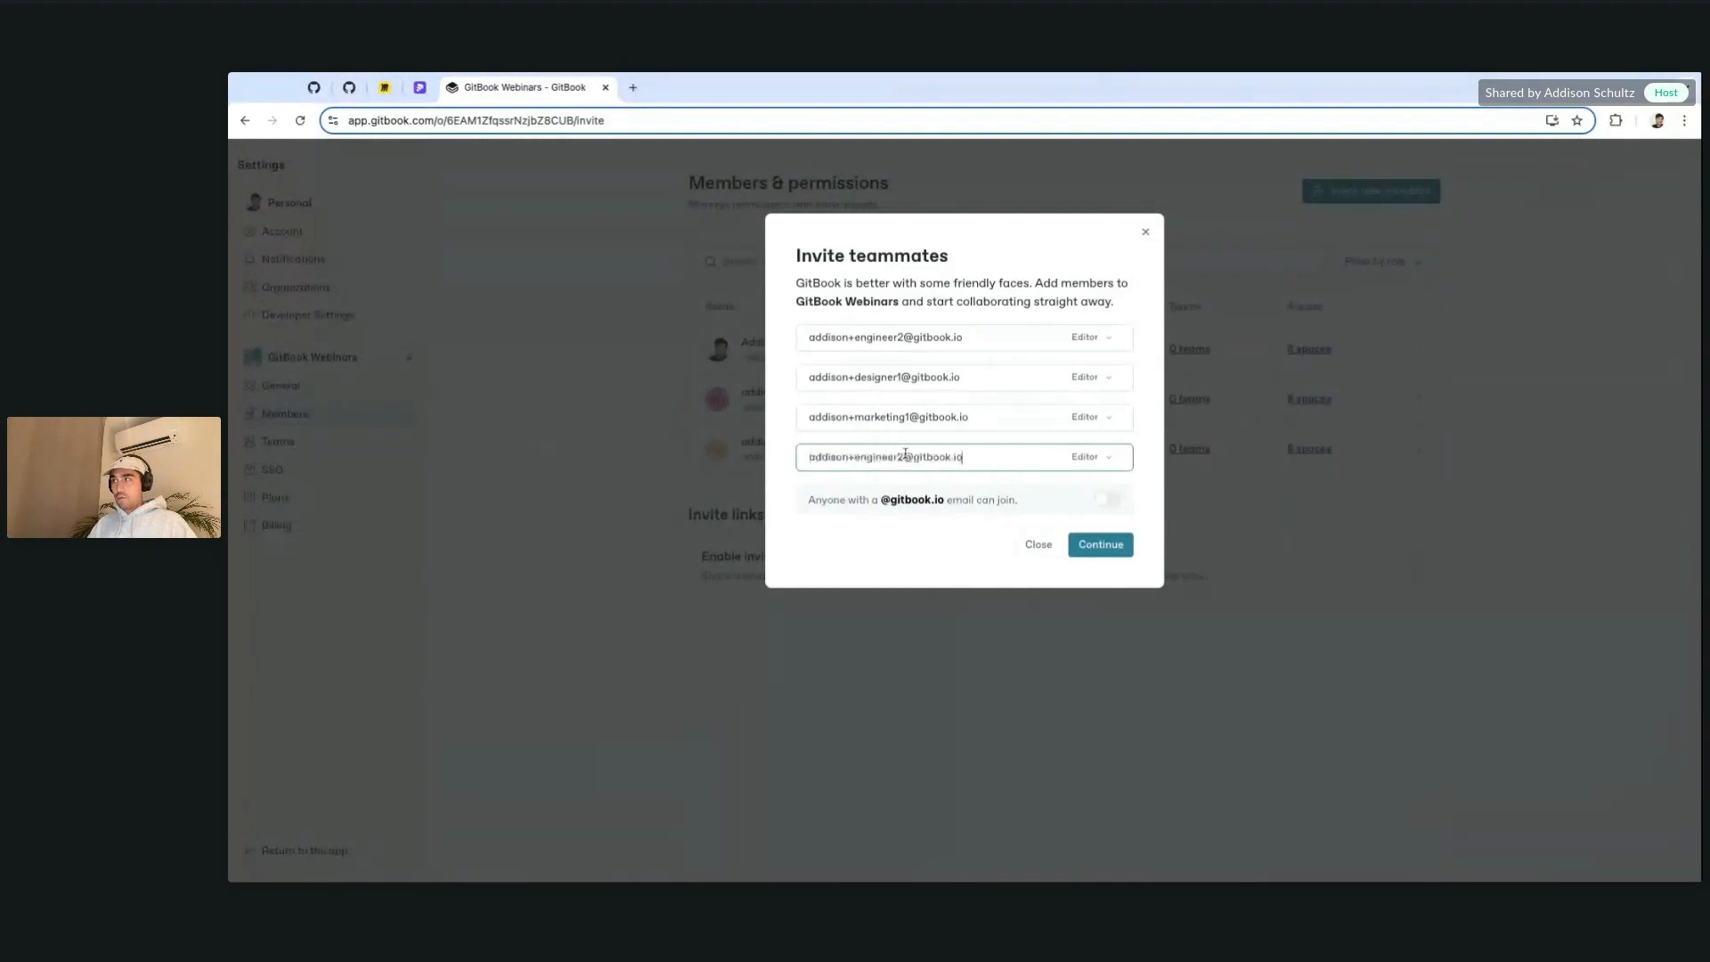
{"action": "double_click", "coordinate": [892, 456]}
{"action": "type", "text": "m"}
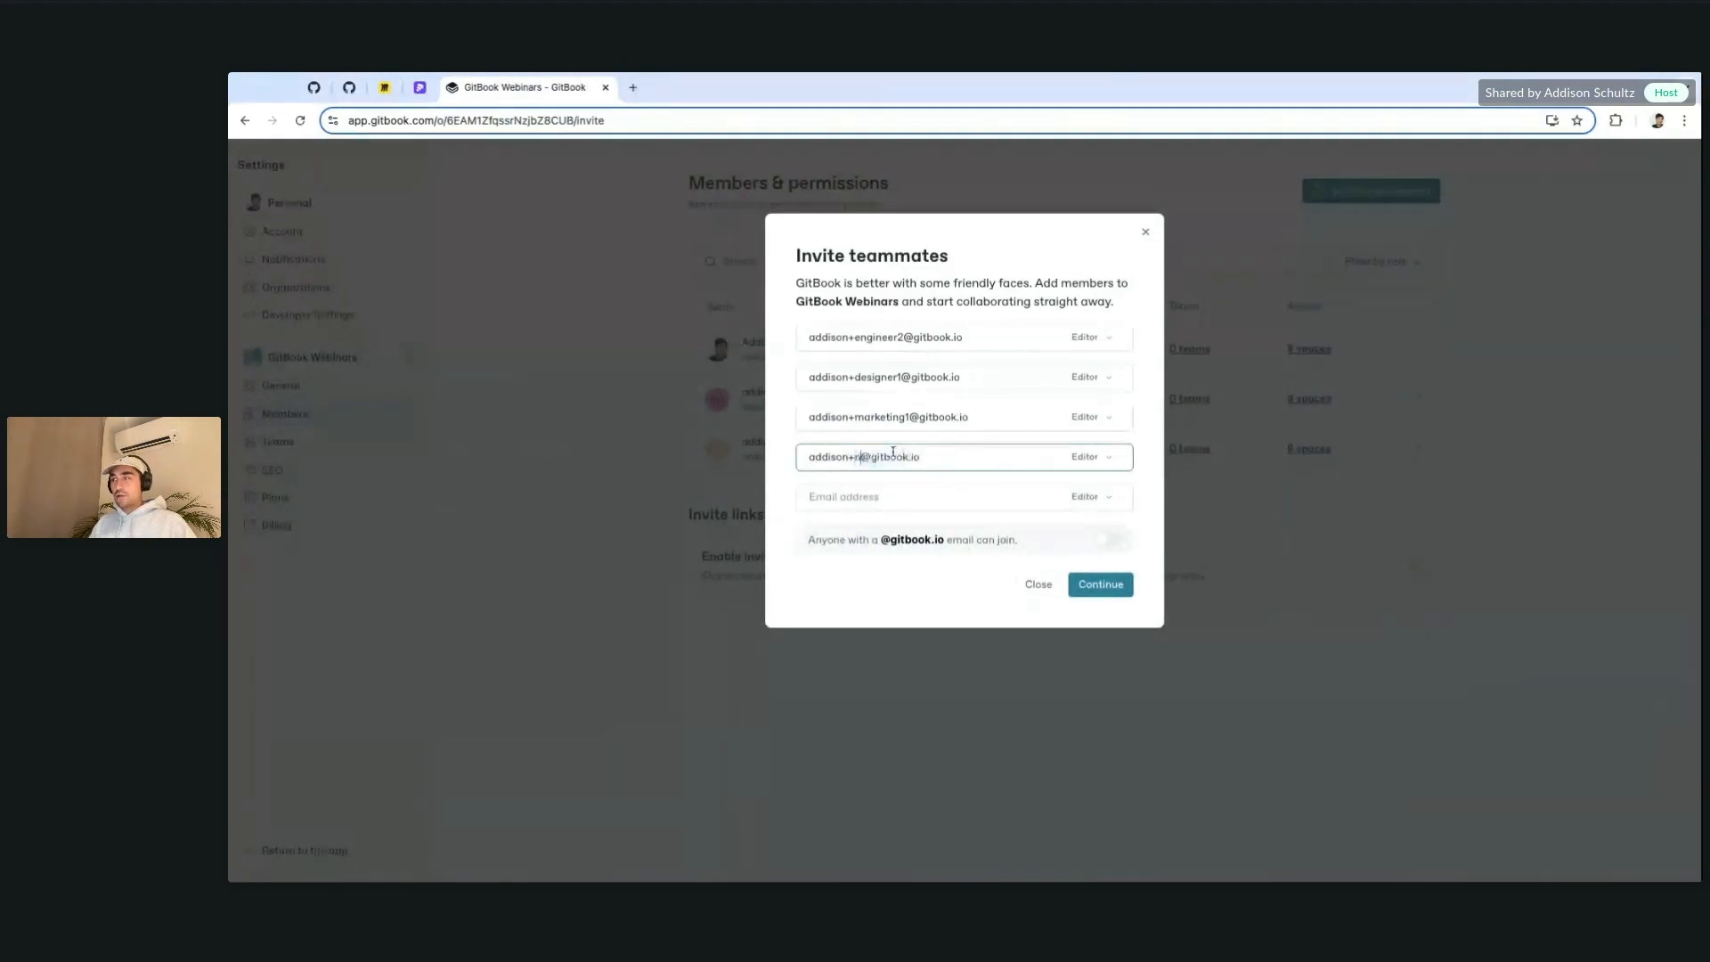
{"action": "type", "text": "arketing2"}
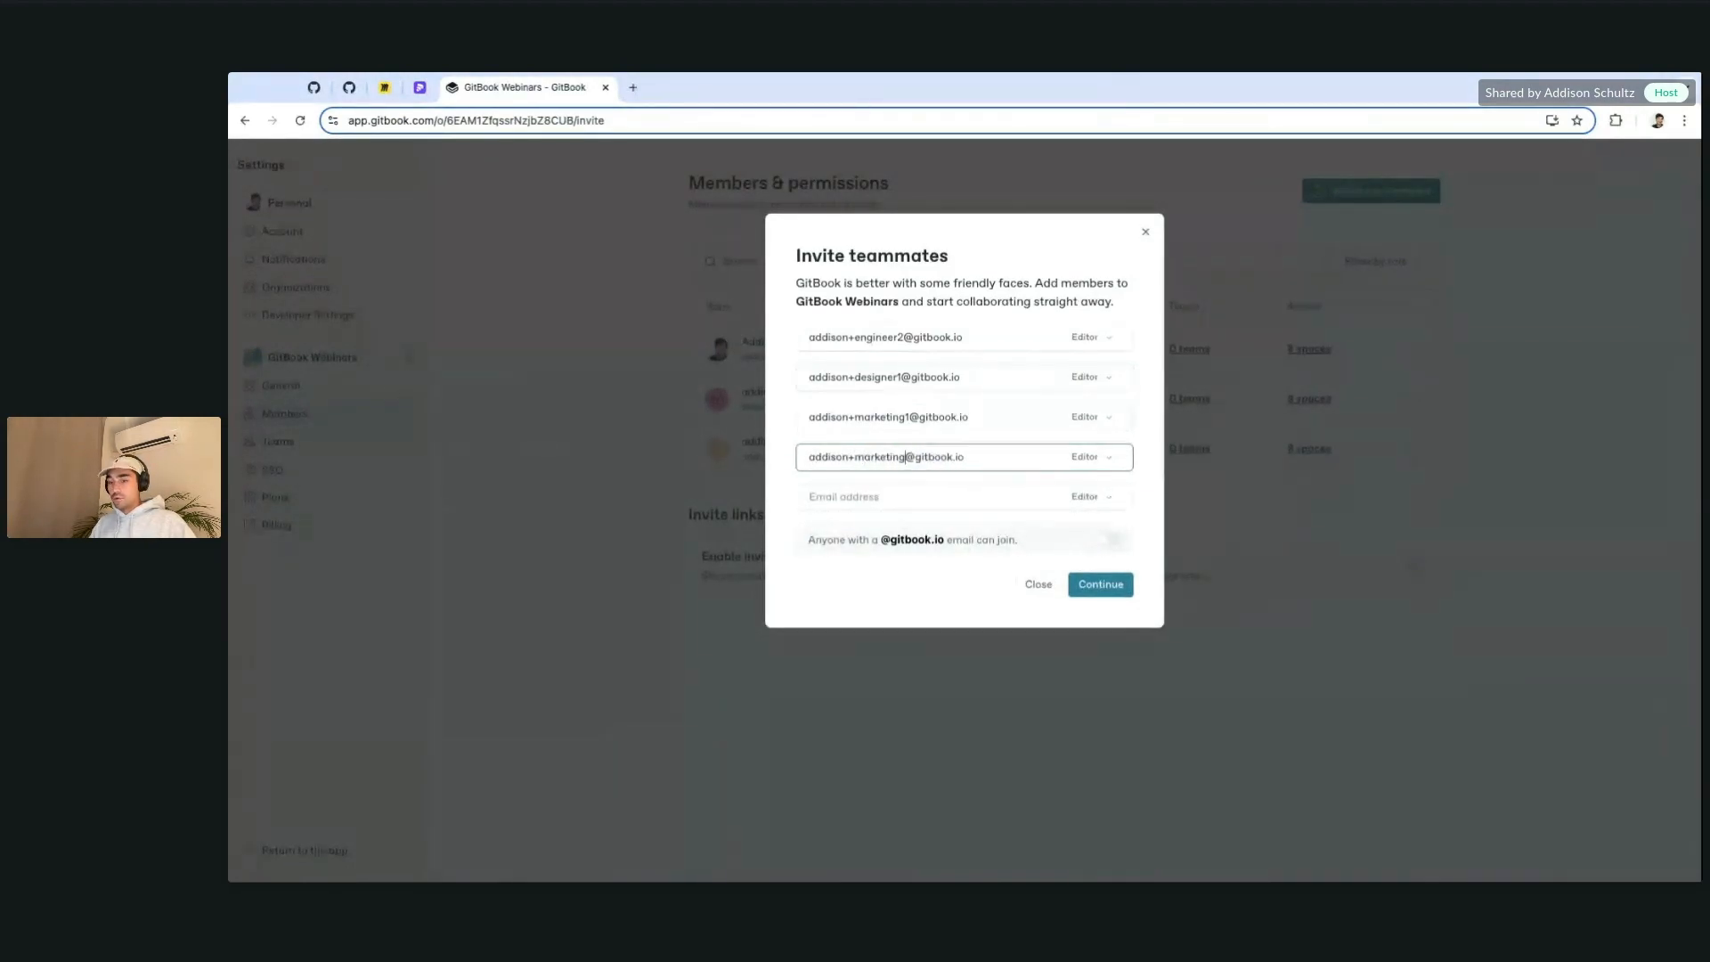
{"action": "left_click", "coordinate": [1015, 337]}
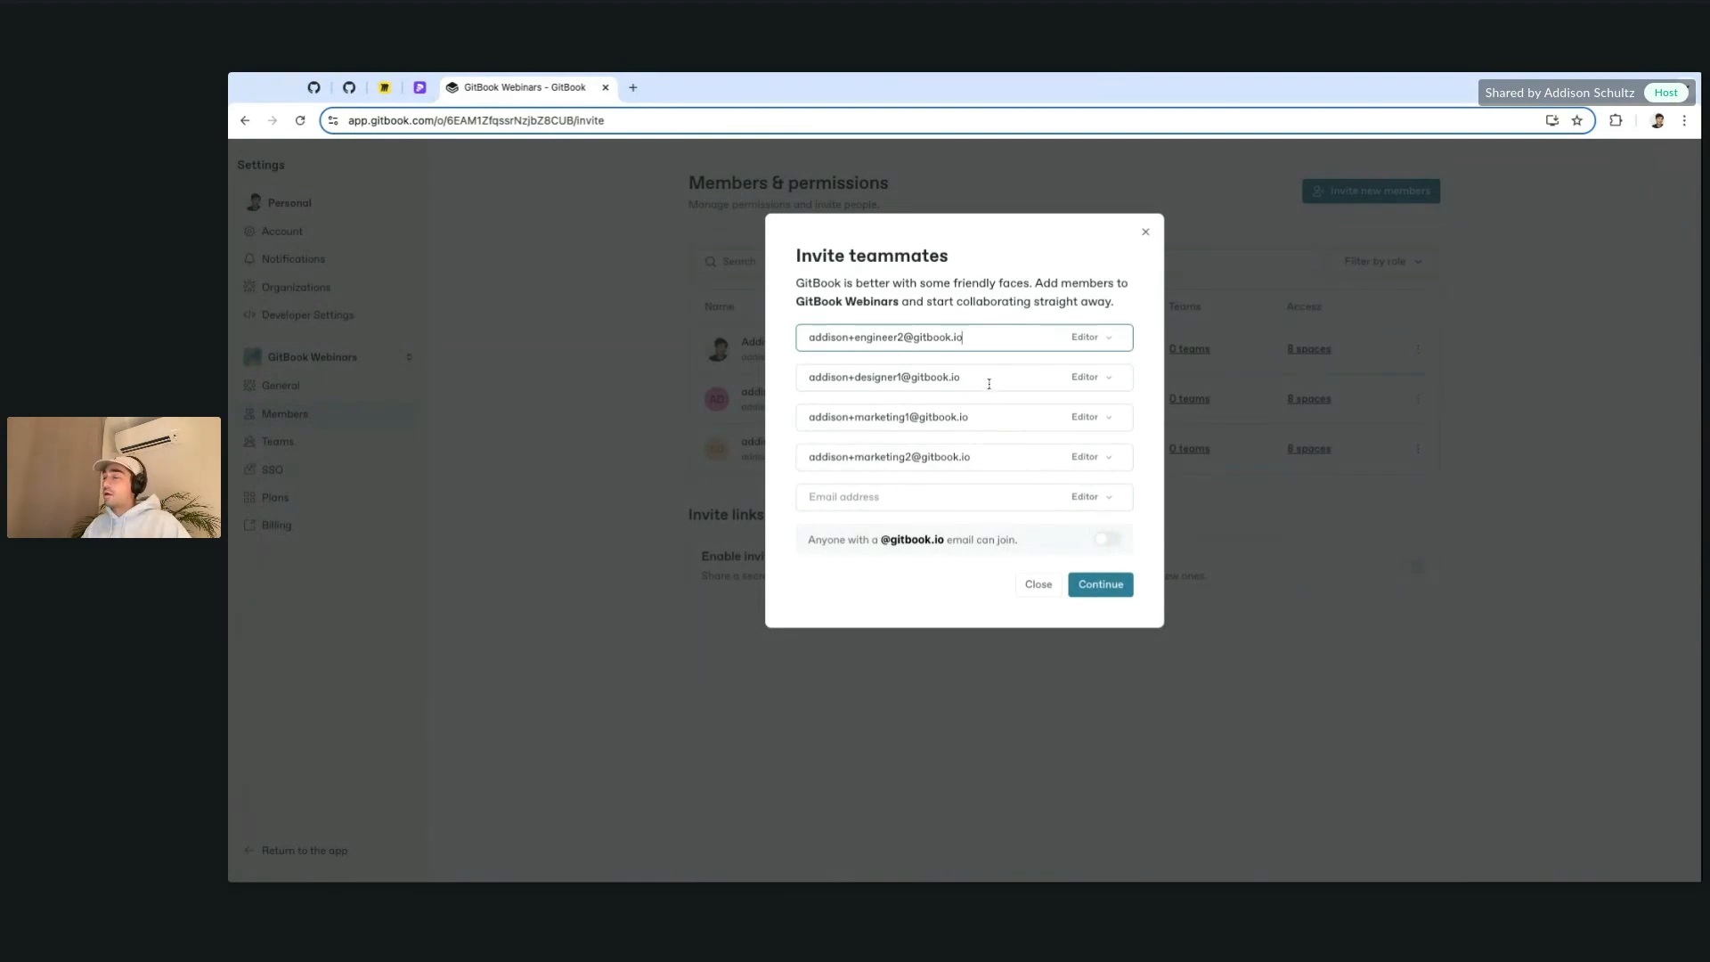
Step: Show the role list for the engineer invitee, currently set to Editor
{"action": "left_click", "coordinate": [1110, 350]}
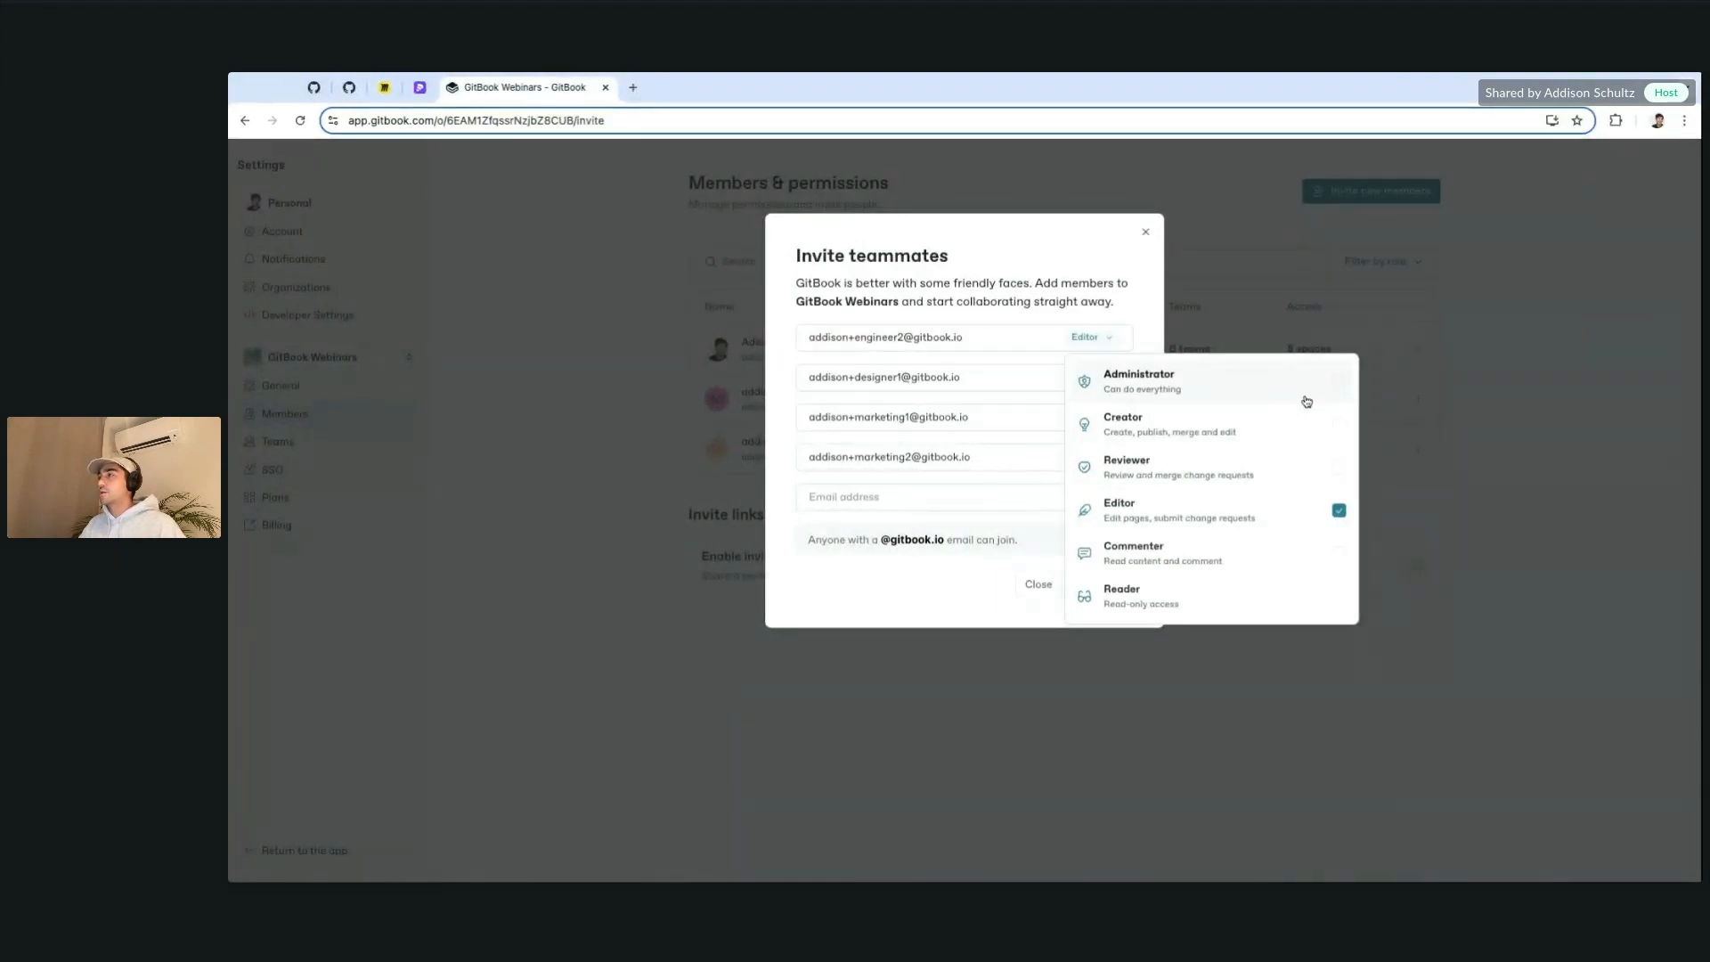
Step: Keep the engineer as Editor, make marketing1 Reviewer and marketing2 Commenter, and send the invitations
{"action": "left_click", "coordinate": [995, 326]}
{"action": "left_click", "coordinate": [1074, 342]}
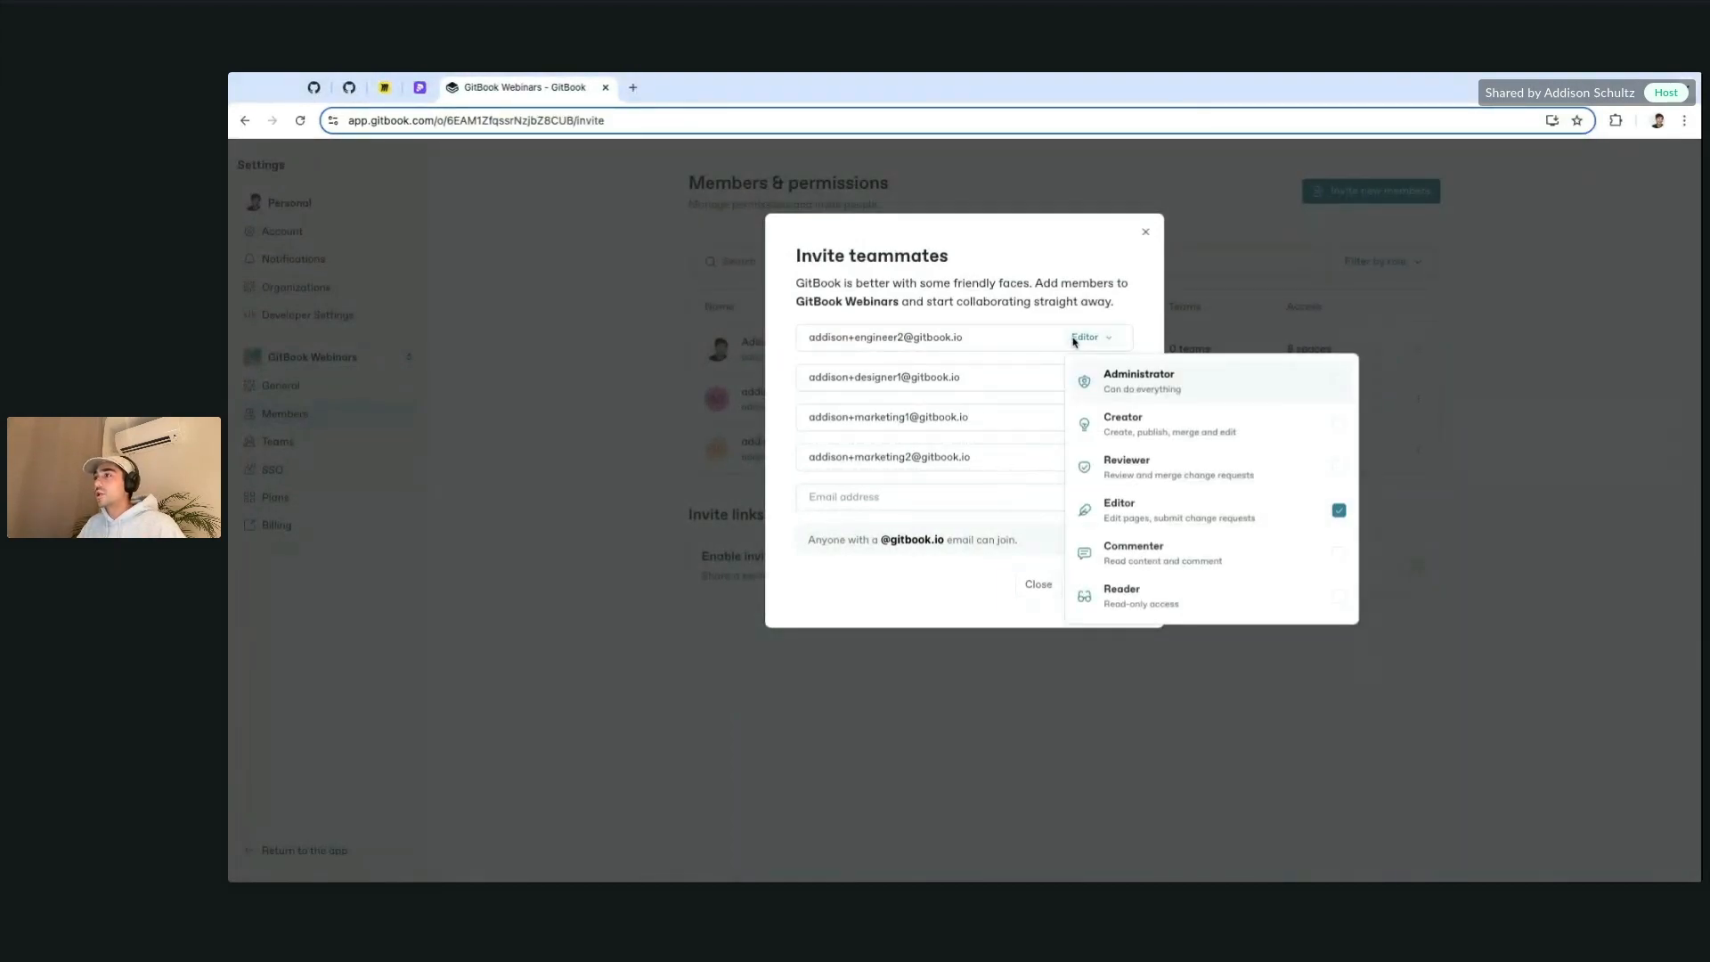
{"action": "left_click", "coordinate": [1014, 327]}
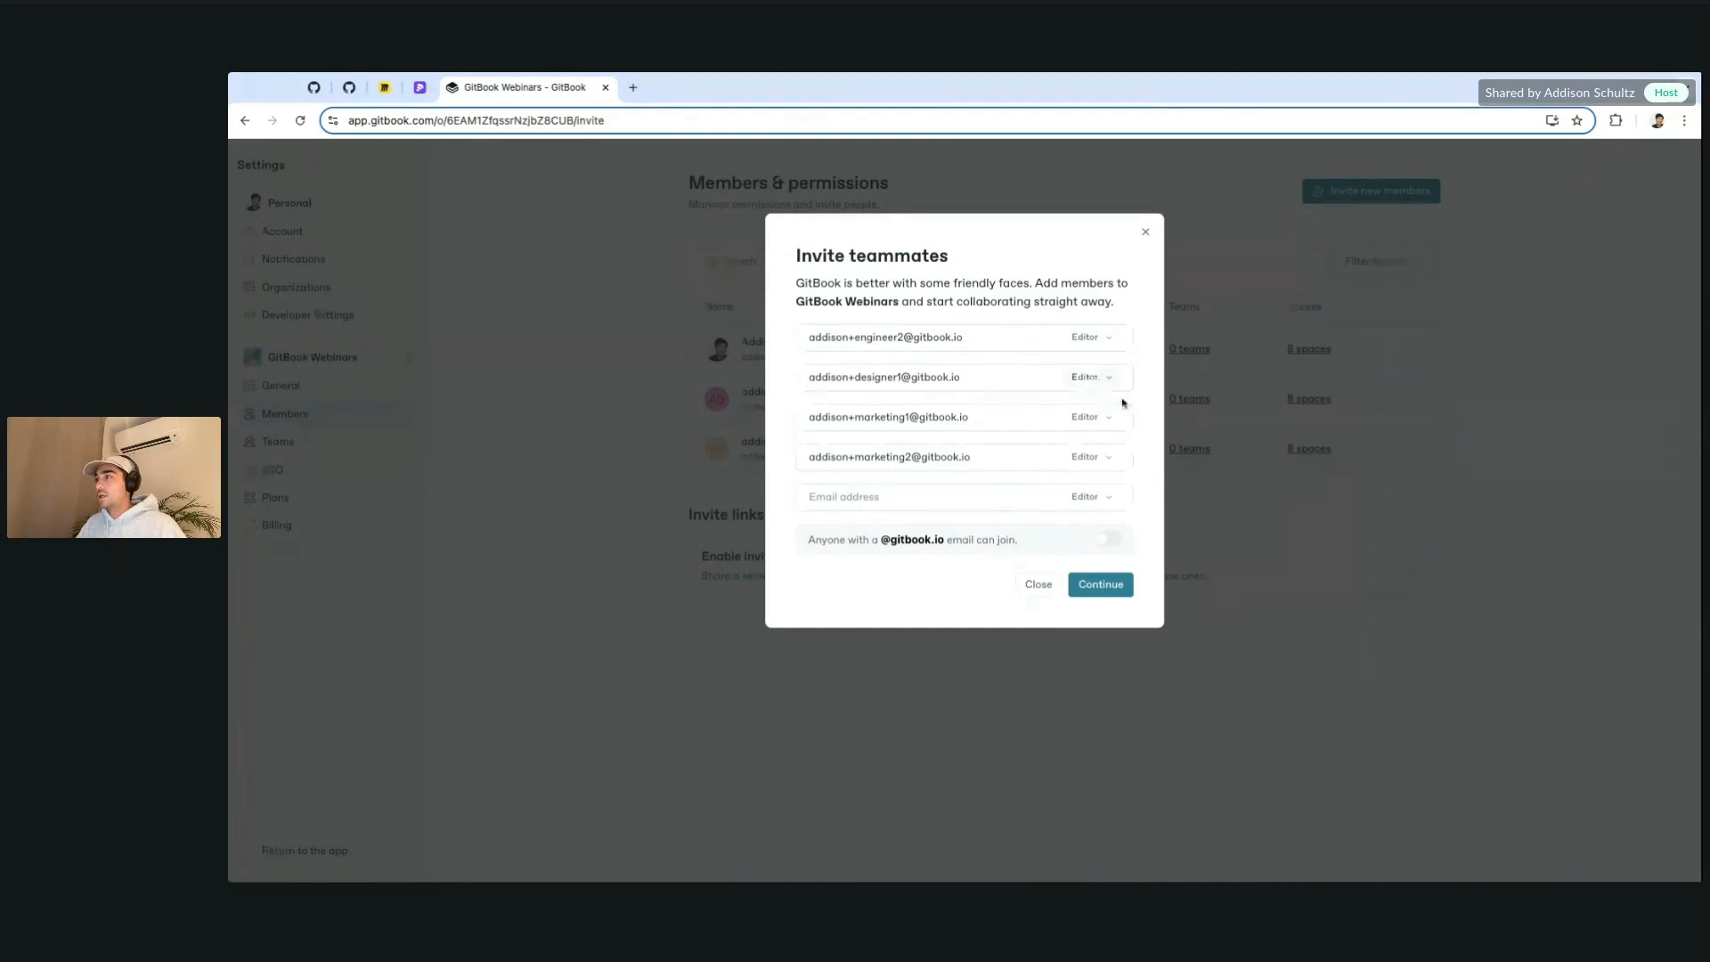
{"action": "left_click", "coordinate": [1086, 418]}
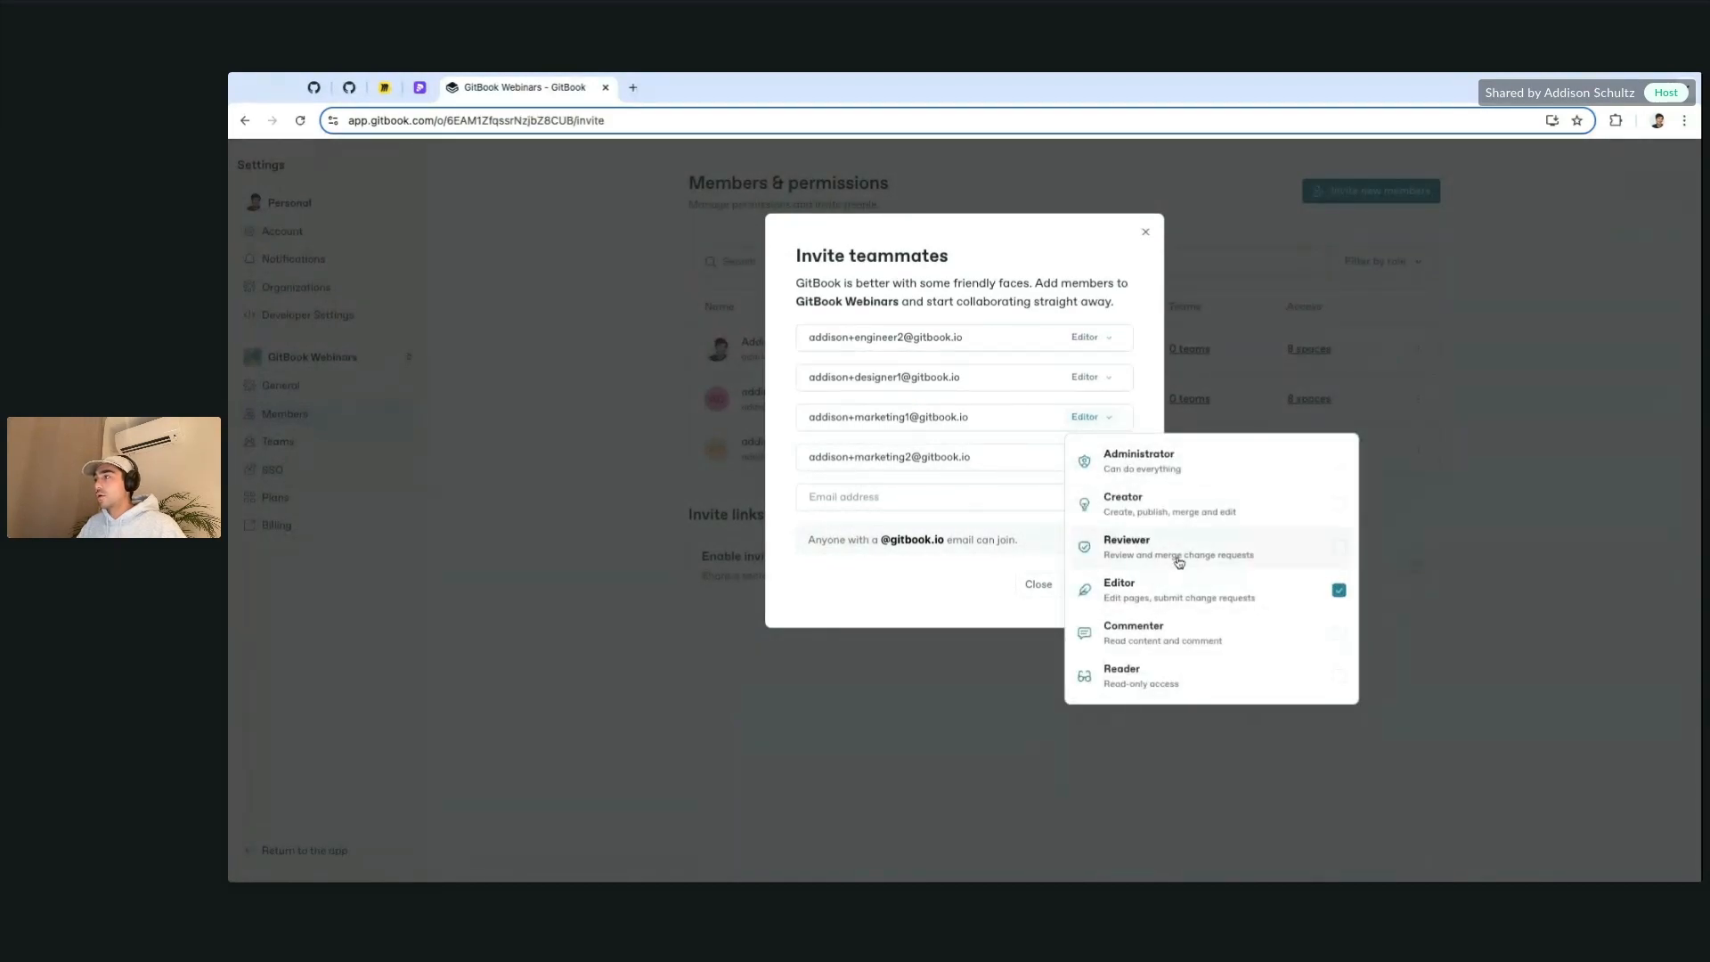
{"action": "left_click", "coordinate": [1302, 559]}
{"action": "left_click", "coordinate": [1104, 461]}
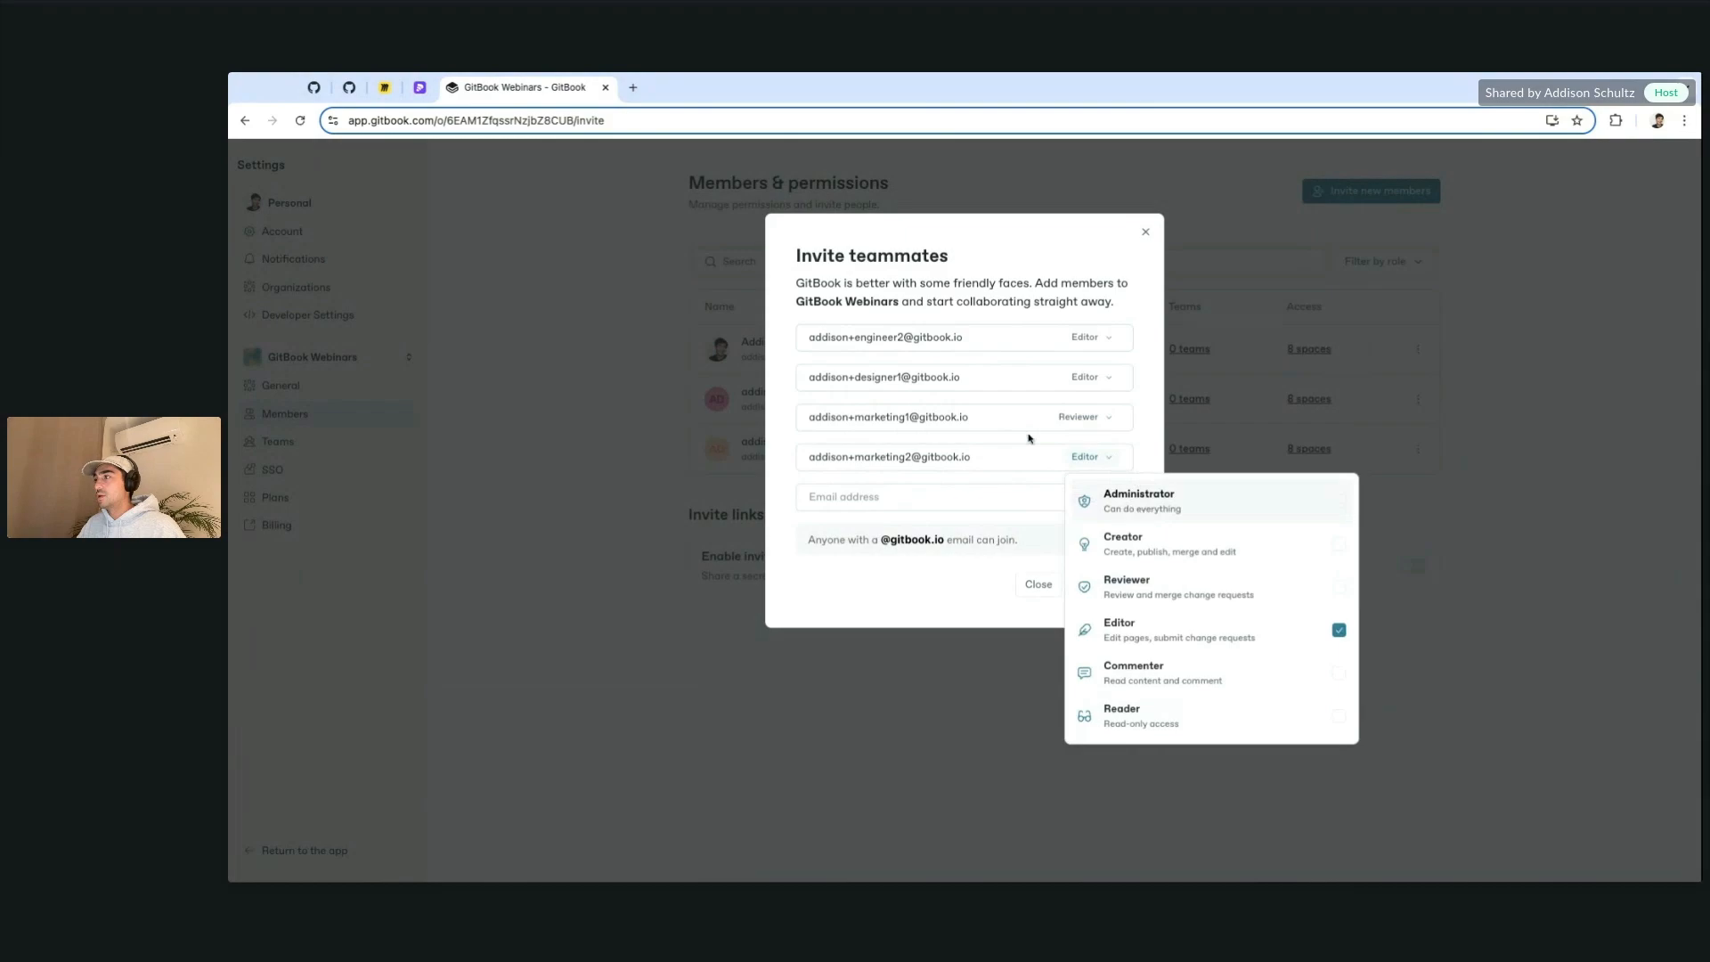
{"action": "left_click", "coordinate": [1336, 680]}
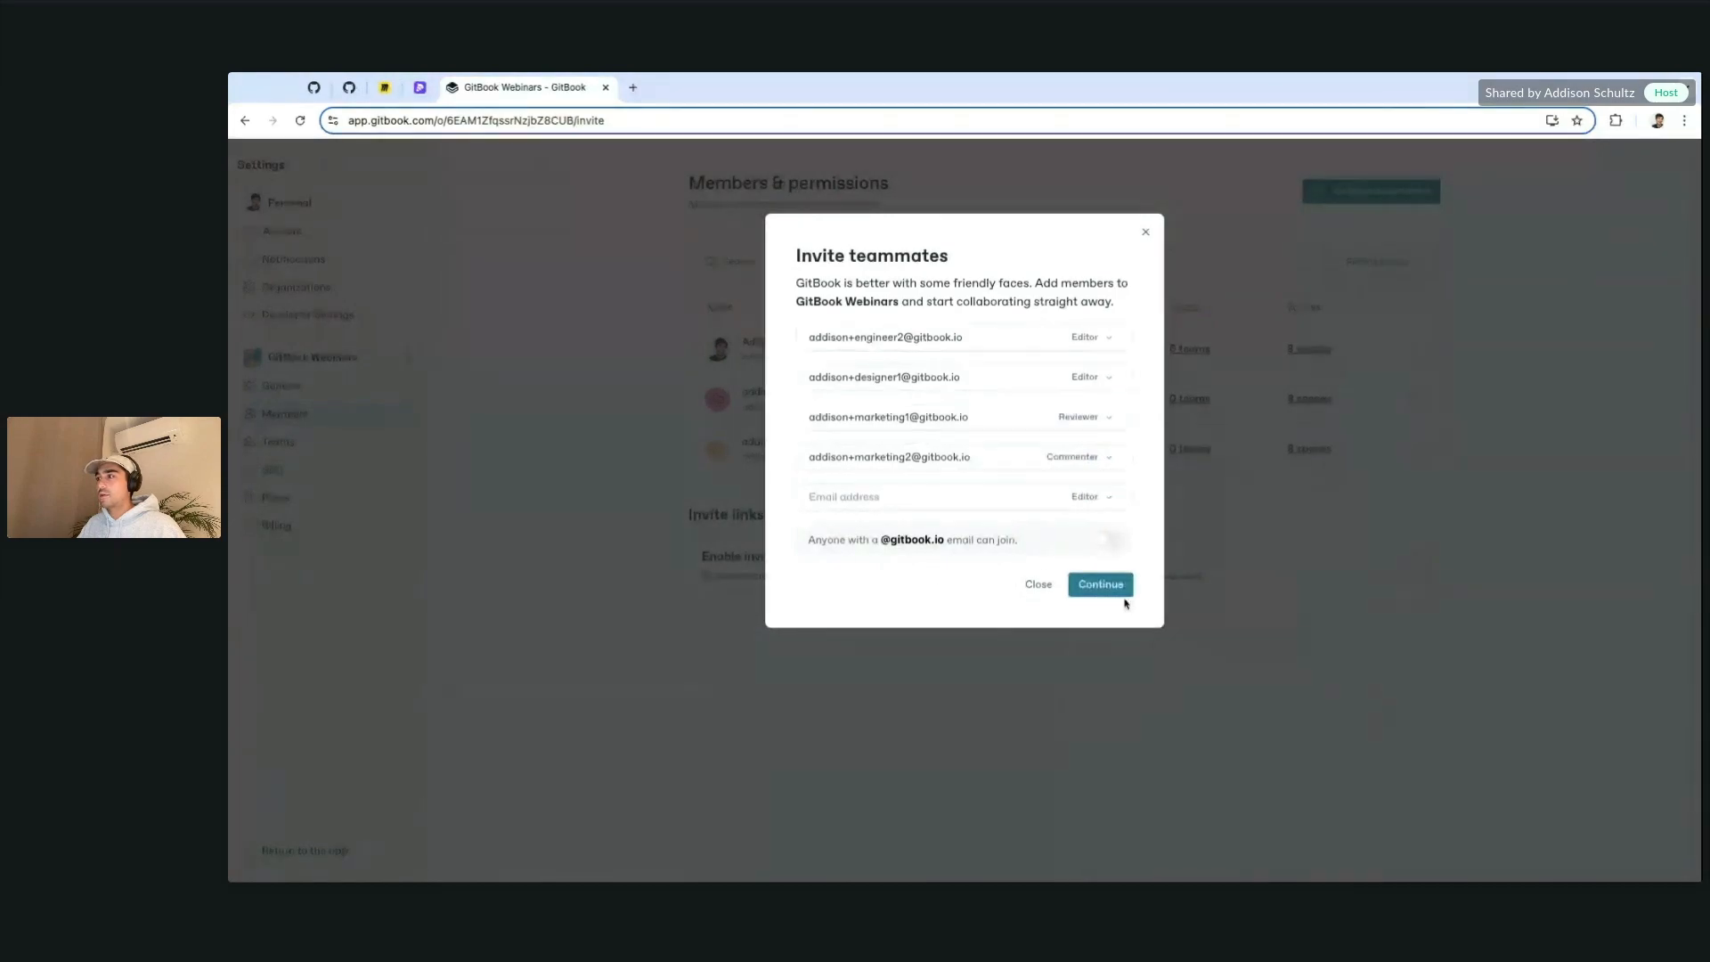
{"action": "left_click", "coordinate": [1093, 586]}
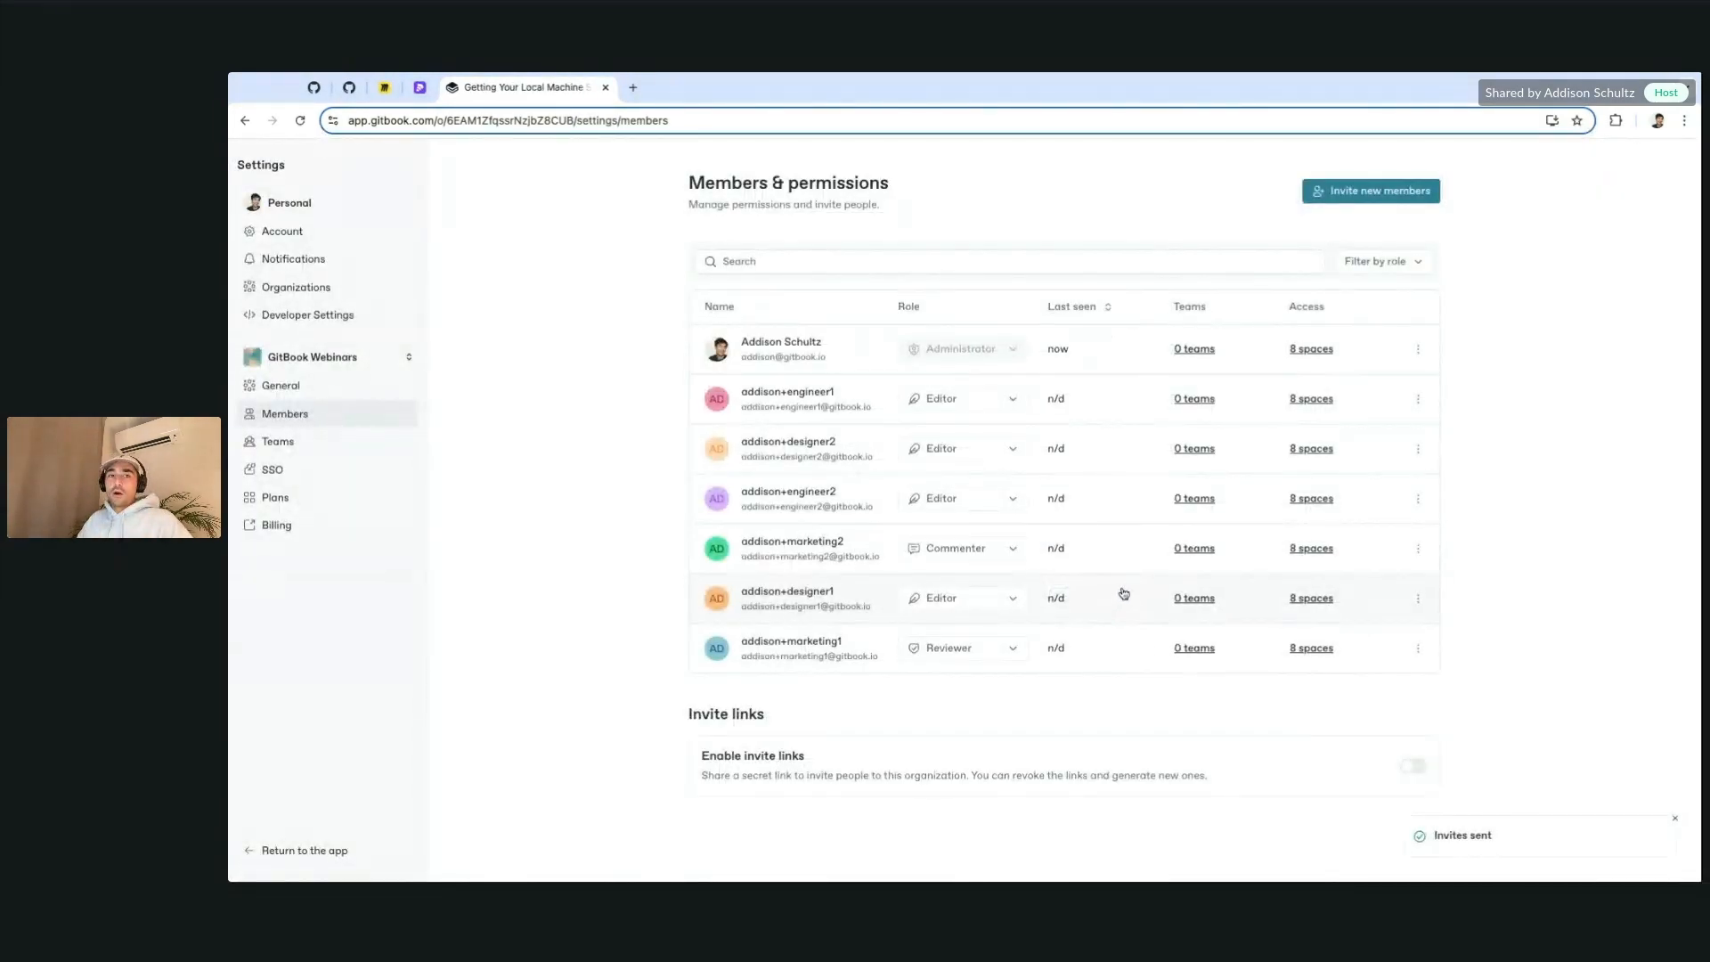
Step: Check a designer member's settings, return to the Members list, then go to Teams settings
{"action": "left_click", "coordinate": [708, 450]}
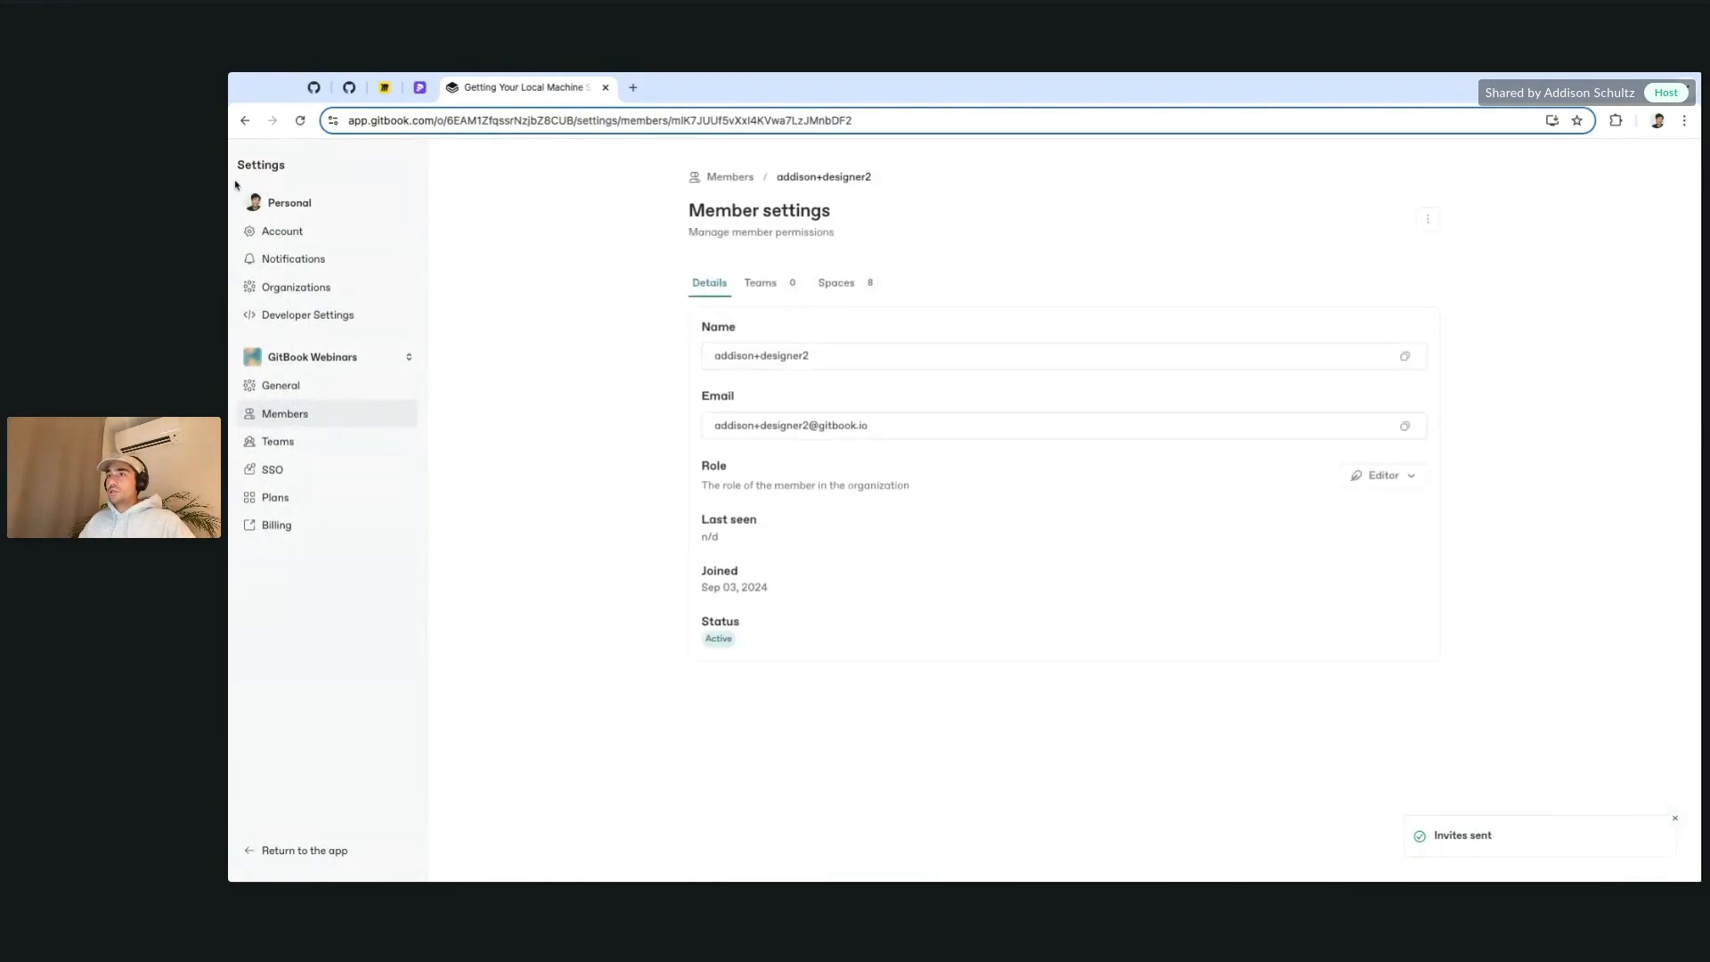
{"action": "left_click", "coordinate": [723, 177]}
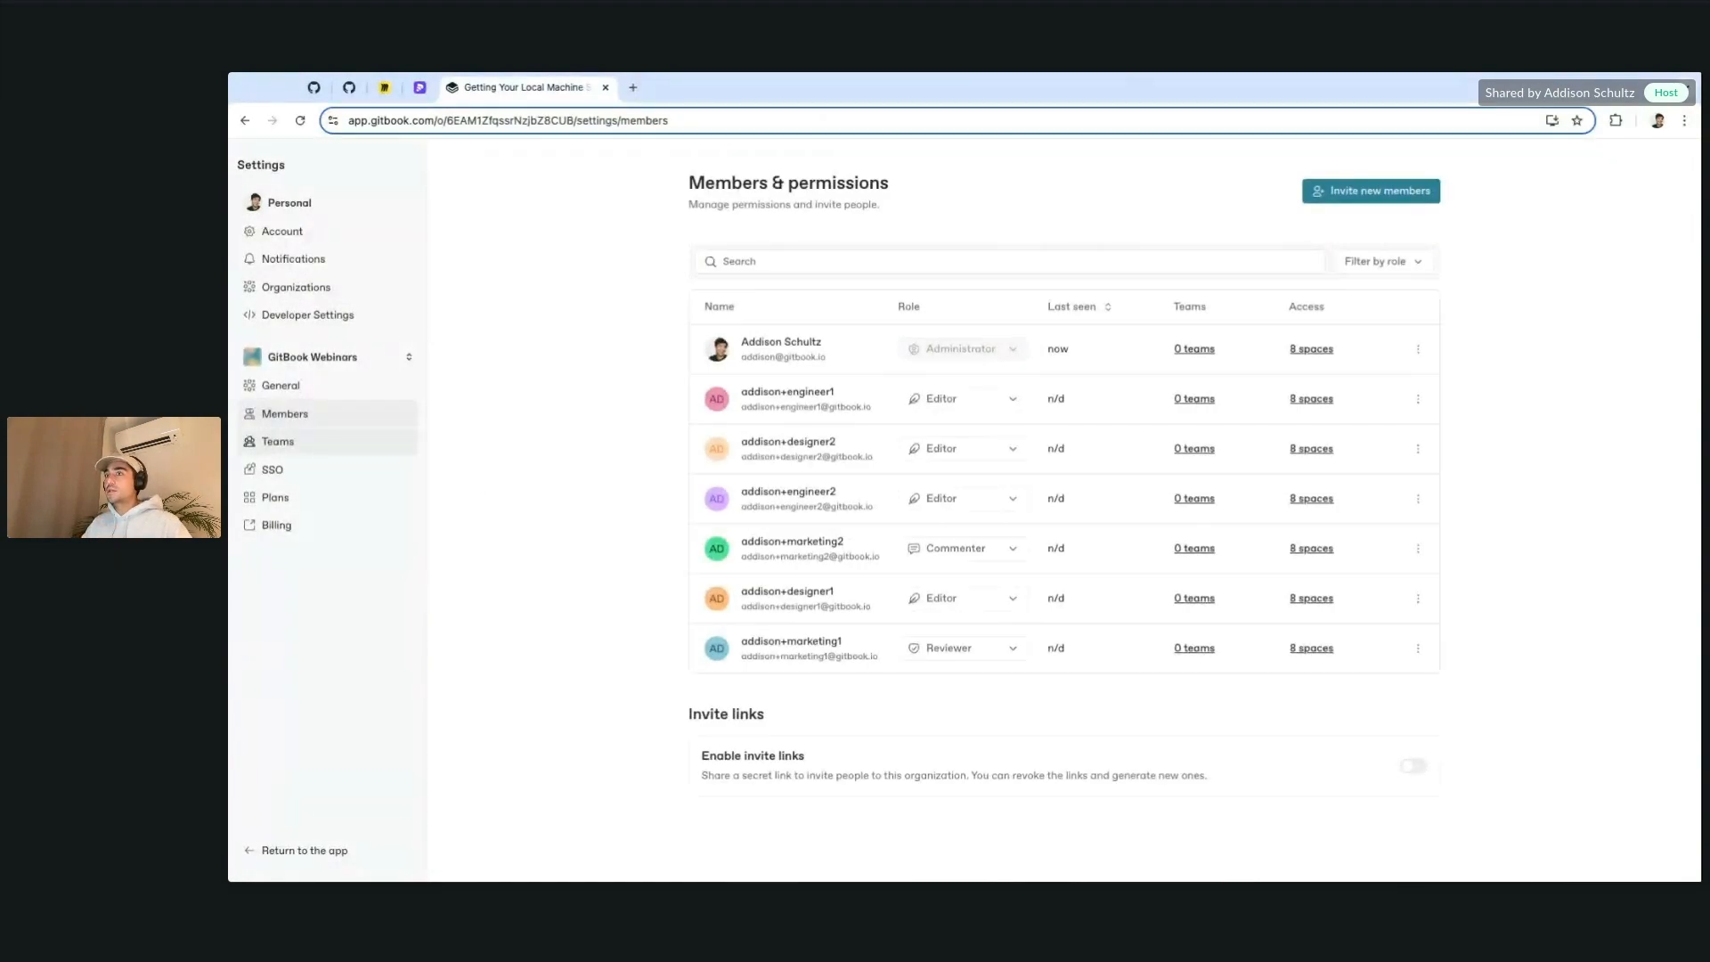
{"action": "left_click", "coordinate": [279, 441]}
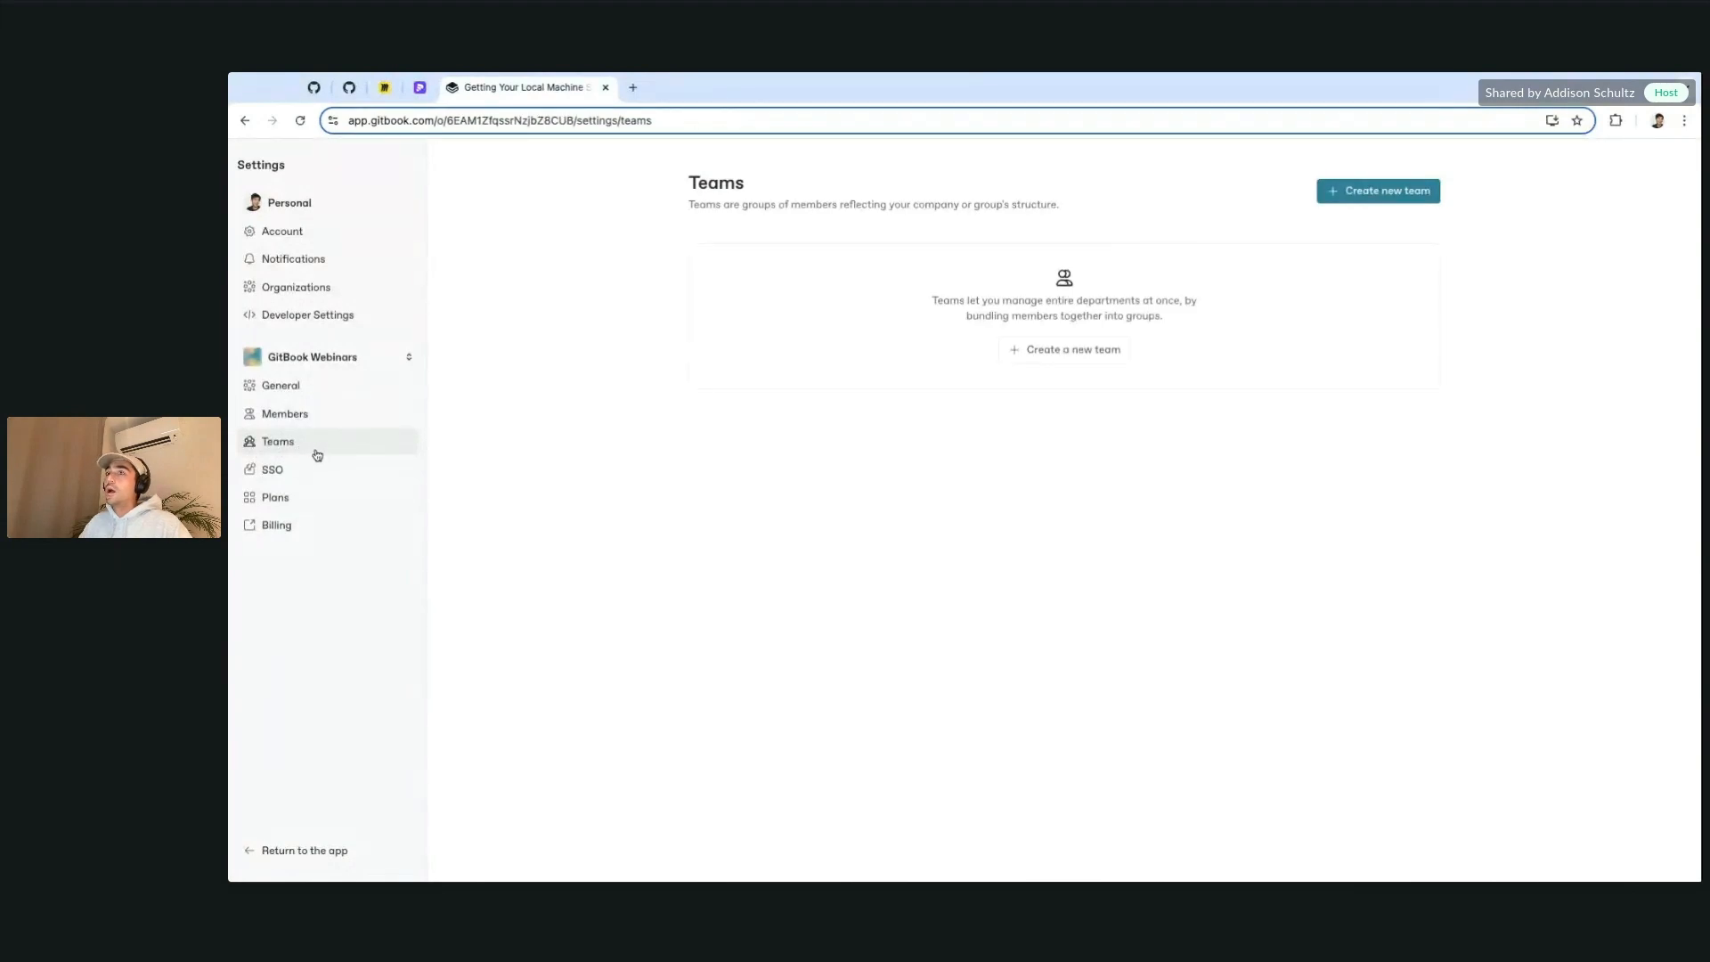
Step: Create a new team named Engineering
{"action": "left_click", "coordinate": [1076, 364]}
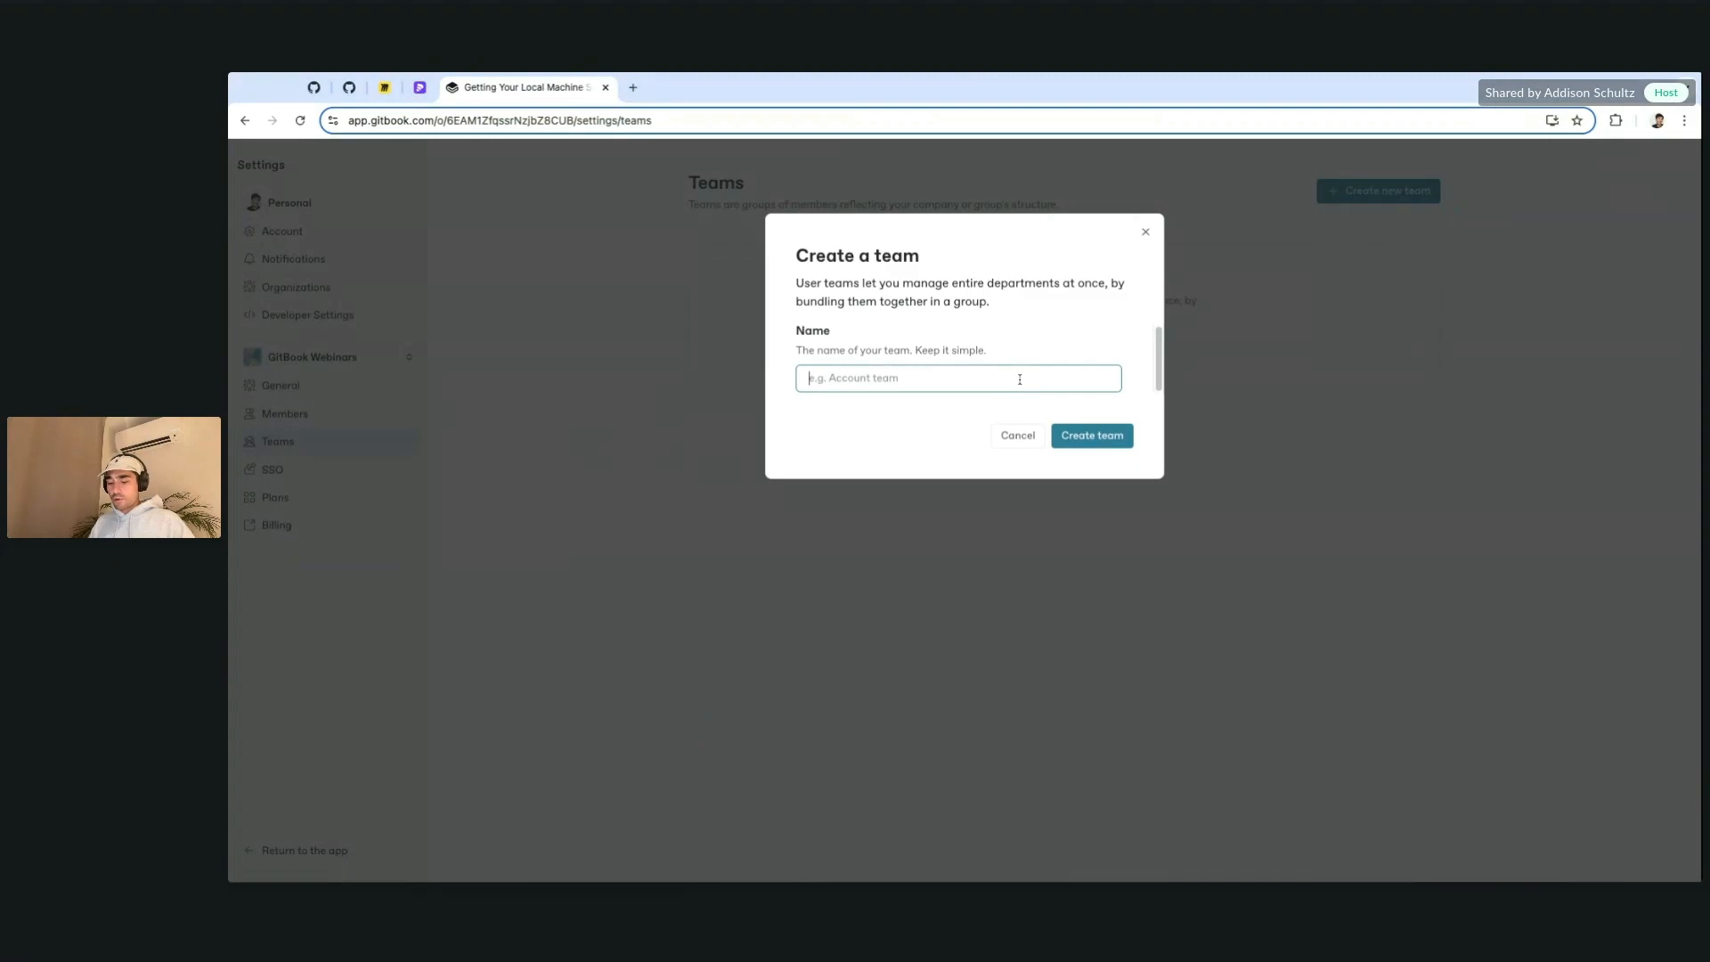
{"action": "type", "text": "Engine"}
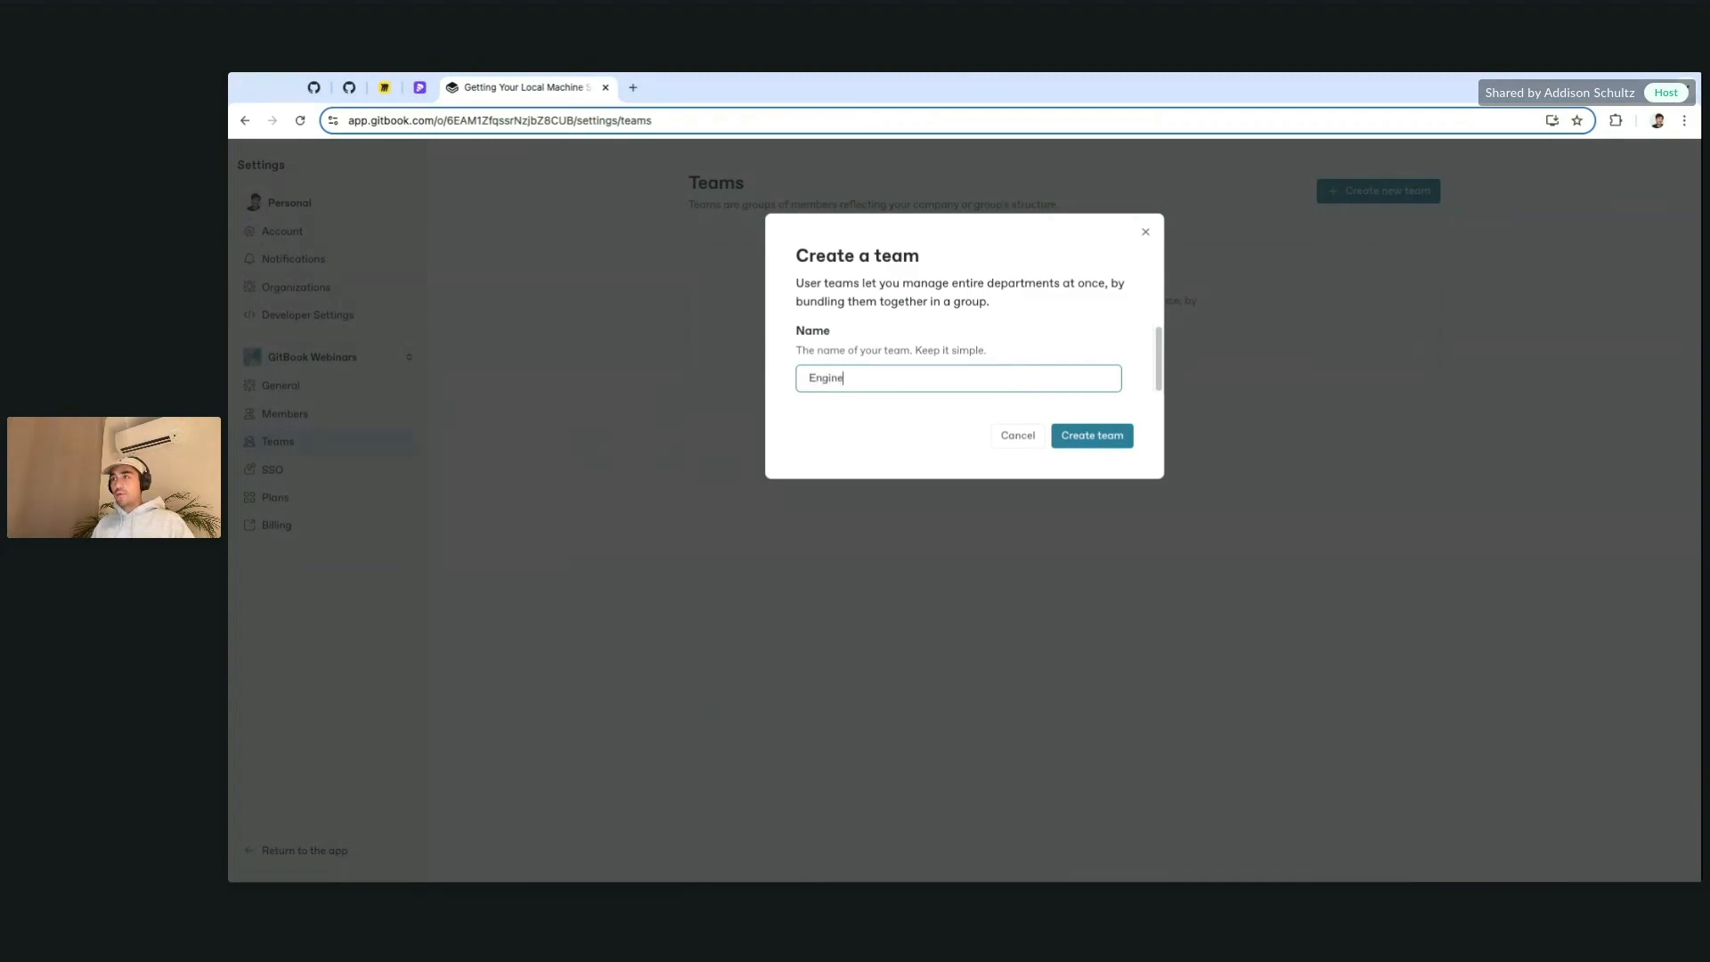
{"action": "type", "text": "ering"}
{"action": "left_click", "coordinate": [1074, 435]}
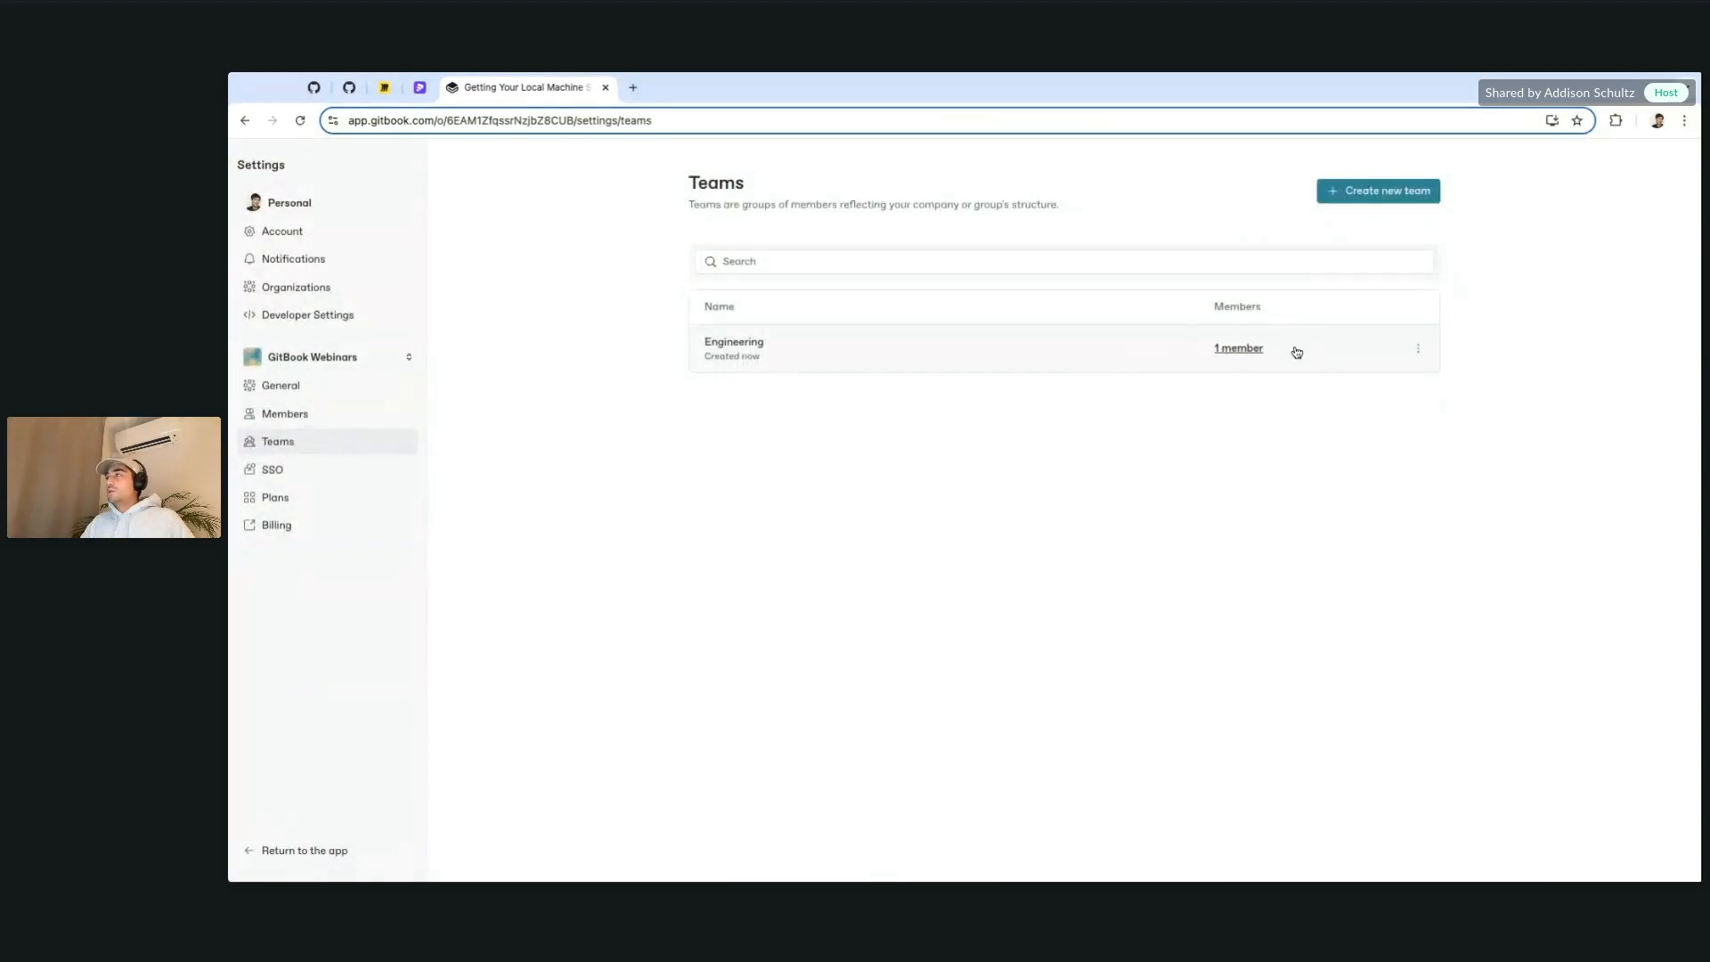
{"action": "left_click", "coordinate": [1418, 348]}
Step: Look through the Engineering team's details, member list and membership options
{"action": "left_click", "coordinate": [725, 347]}
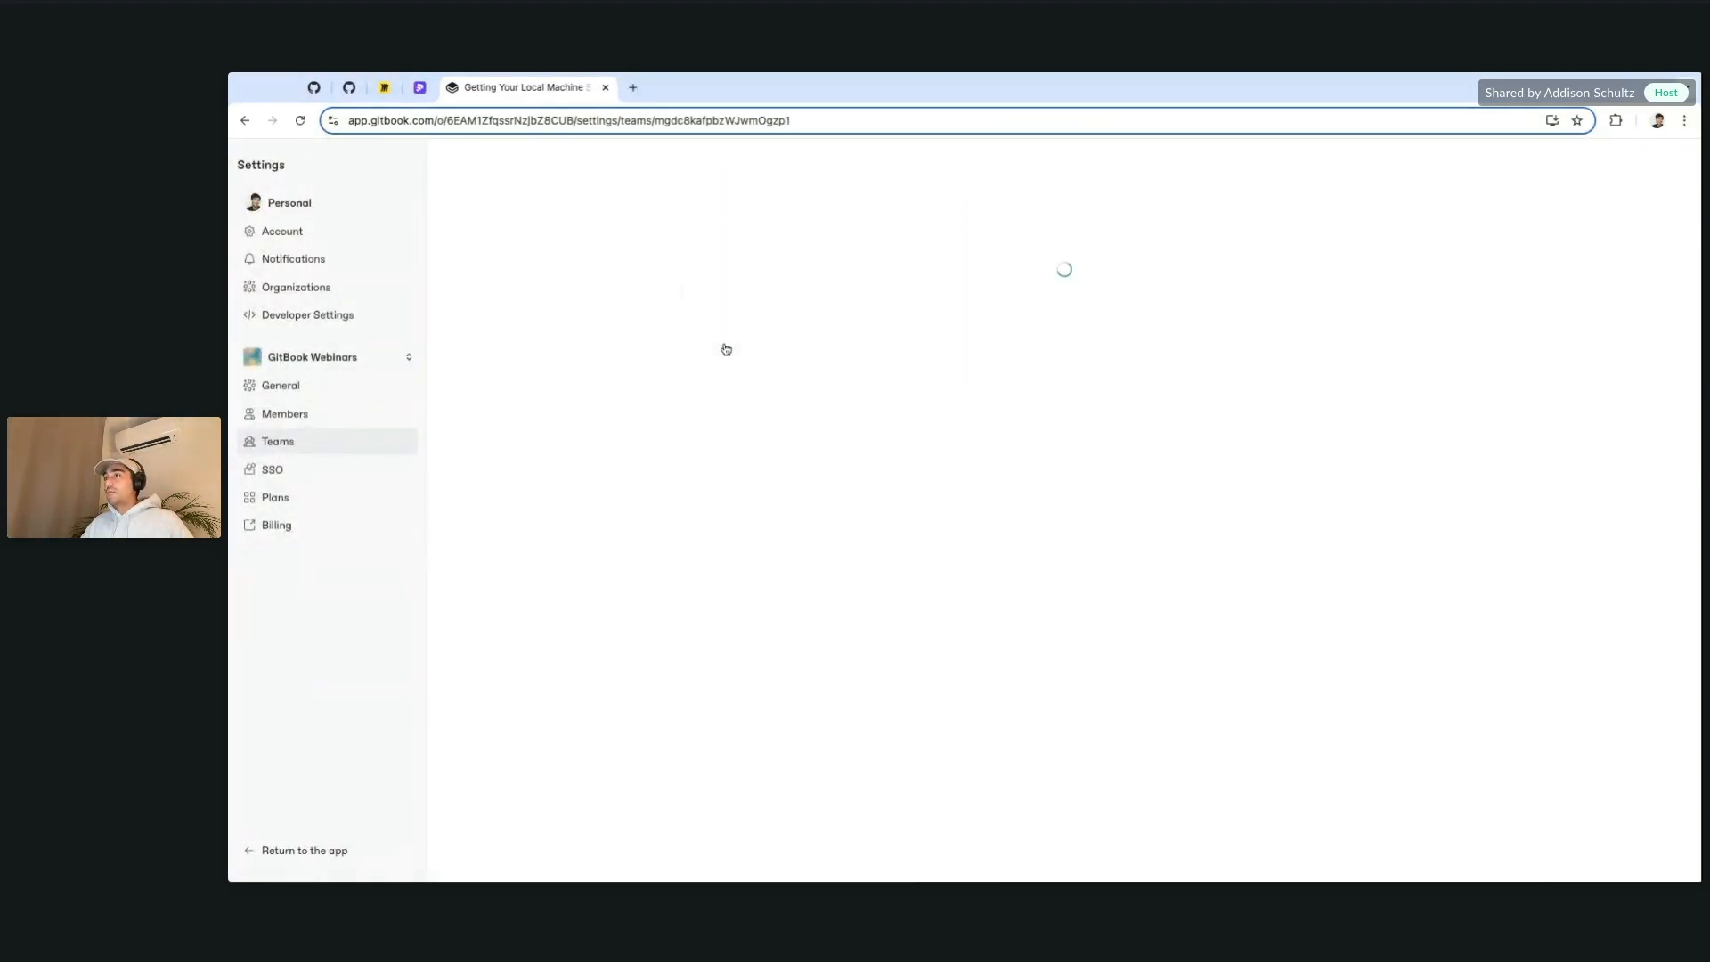
{"action": "left_click", "coordinate": [767, 282]}
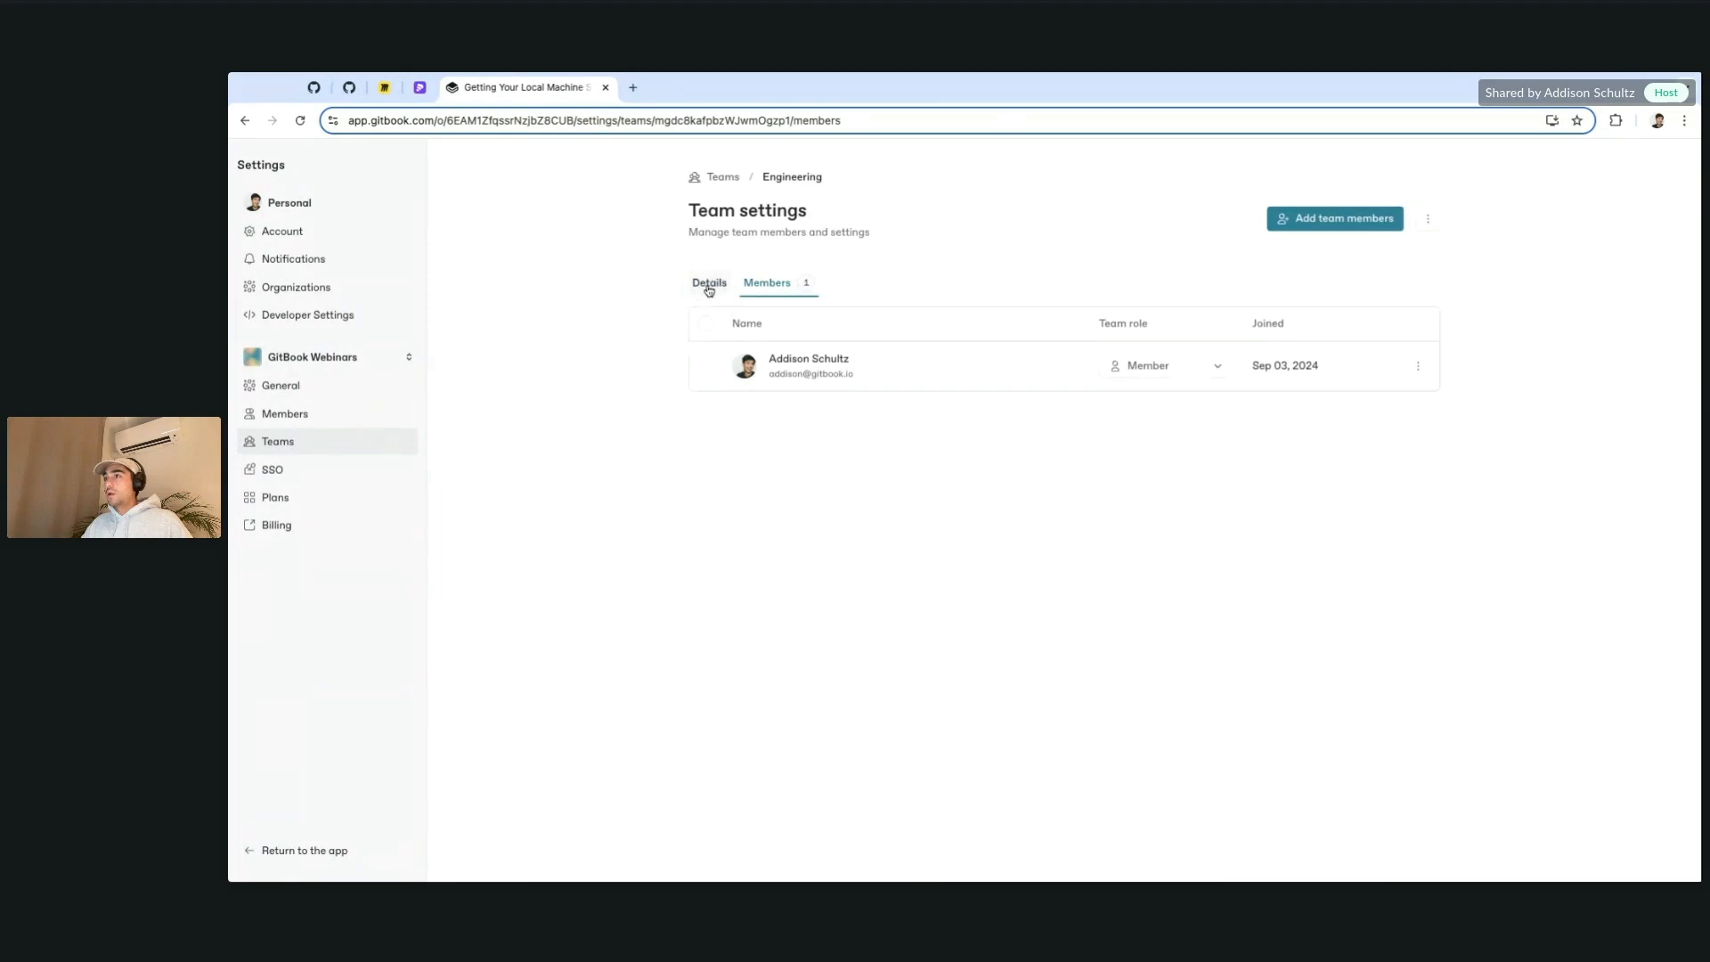
{"action": "left_click", "coordinate": [709, 283]}
{"action": "left_click", "coordinate": [767, 282]}
{"action": "left_click", "coordinate": [1418, 366]}
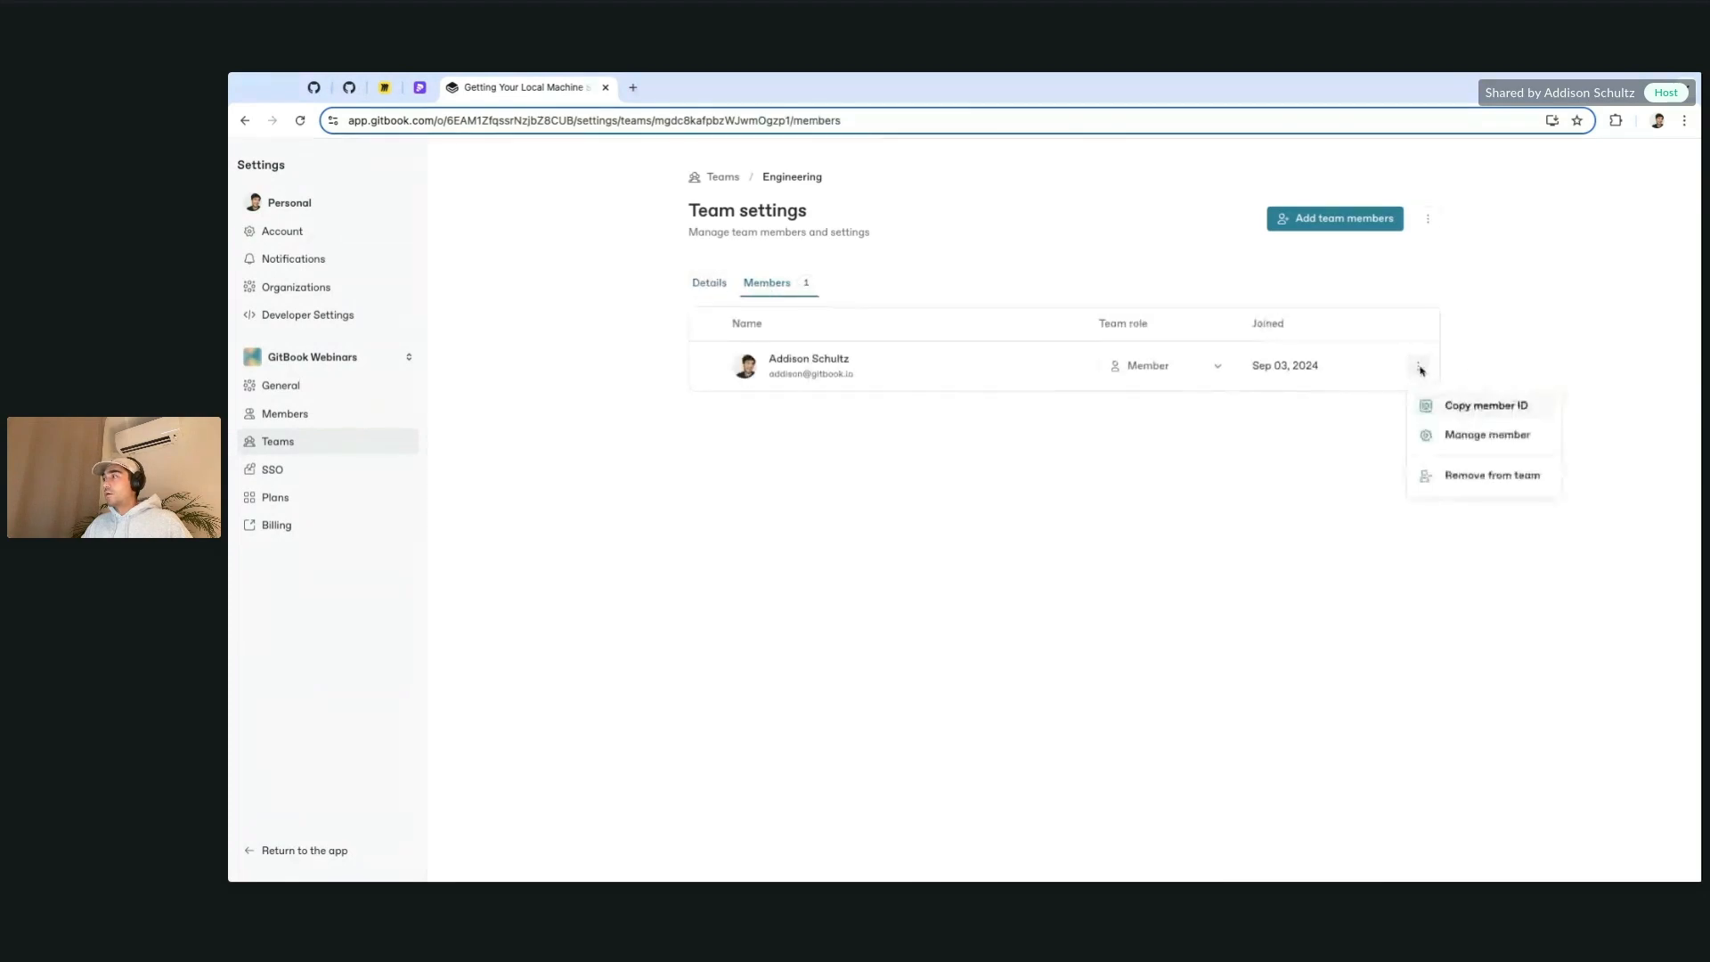
{"action": "left_click", "coordinate": [879, 417]}
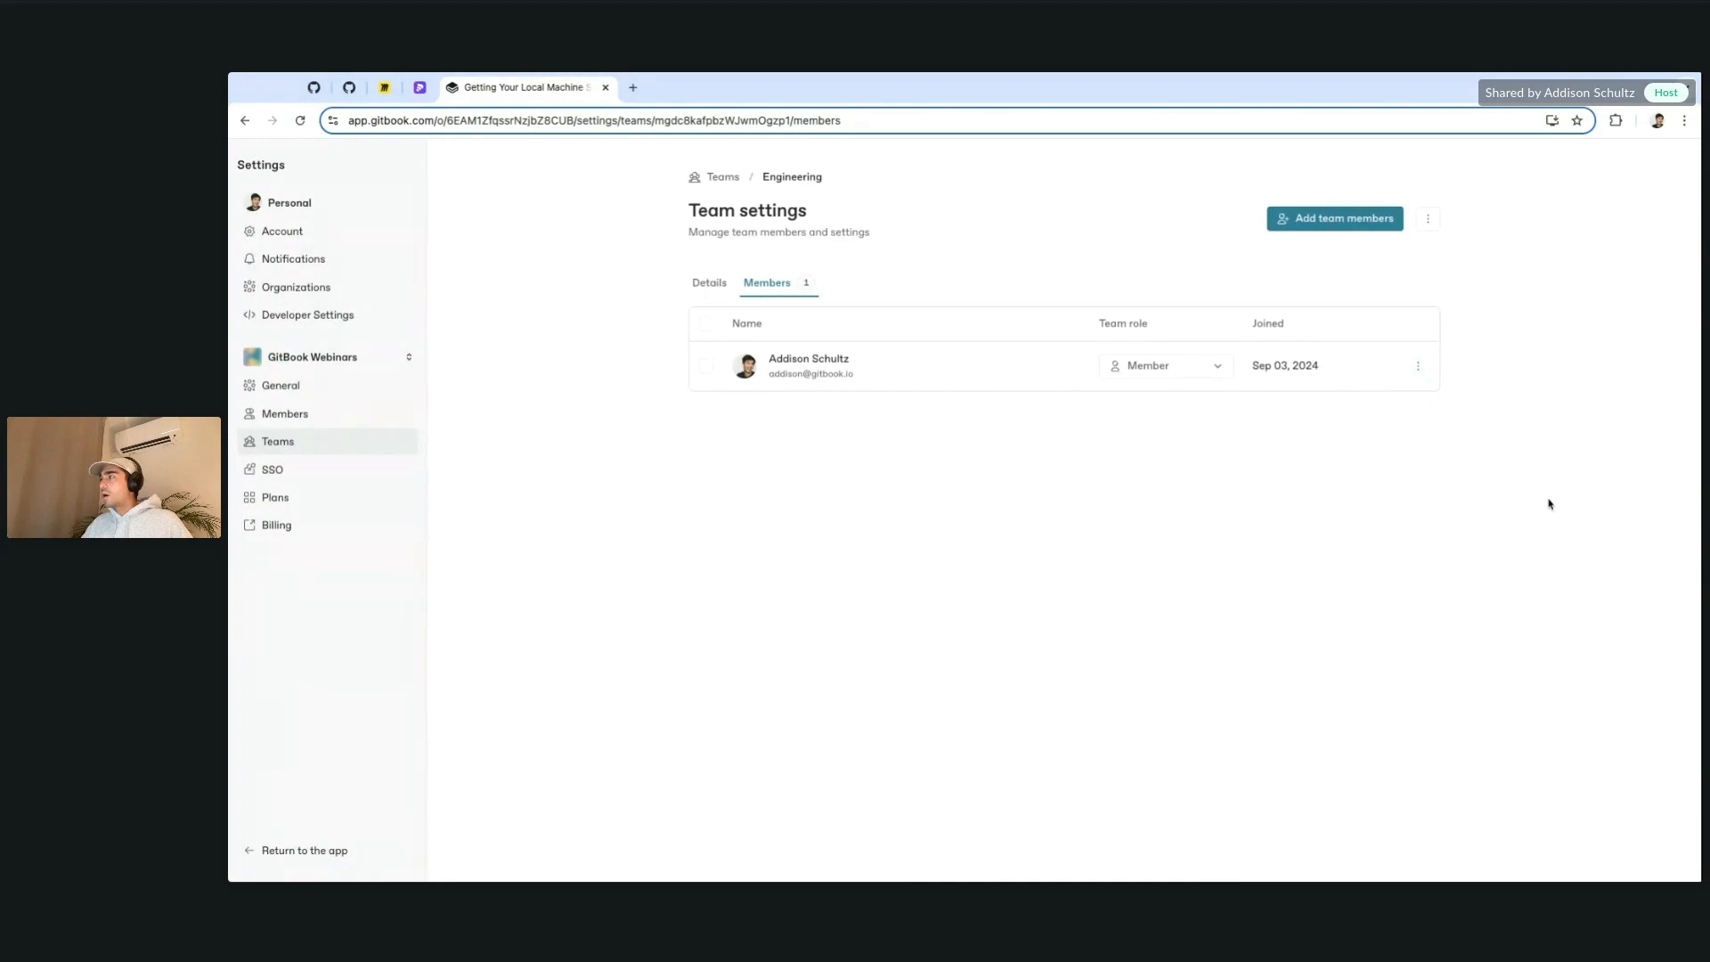
{"action": "left_click", "coordinate": [1416, 368]}
{"action": "left_click", "coordinate": [917, 439]}
{"action": "left_click", "coordinate": [703, 285]}
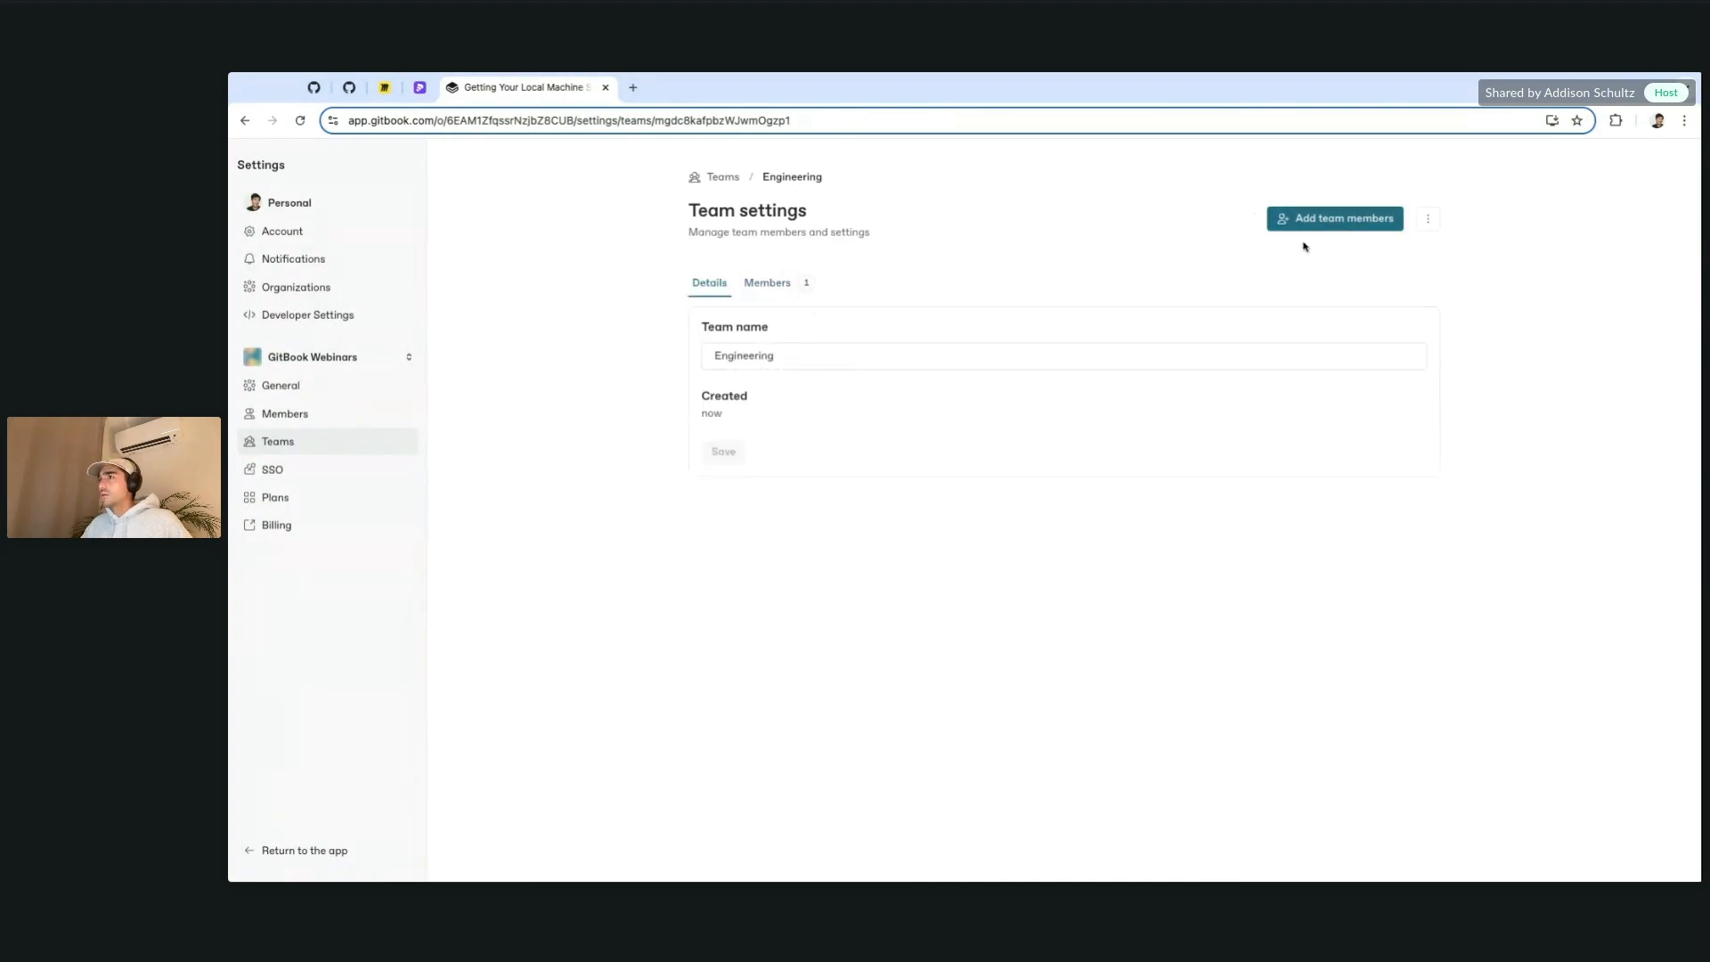
Step: Add the two engineer accounts to the Engineering team
{"action": "left_click", "coordinate": [1351, 223]}
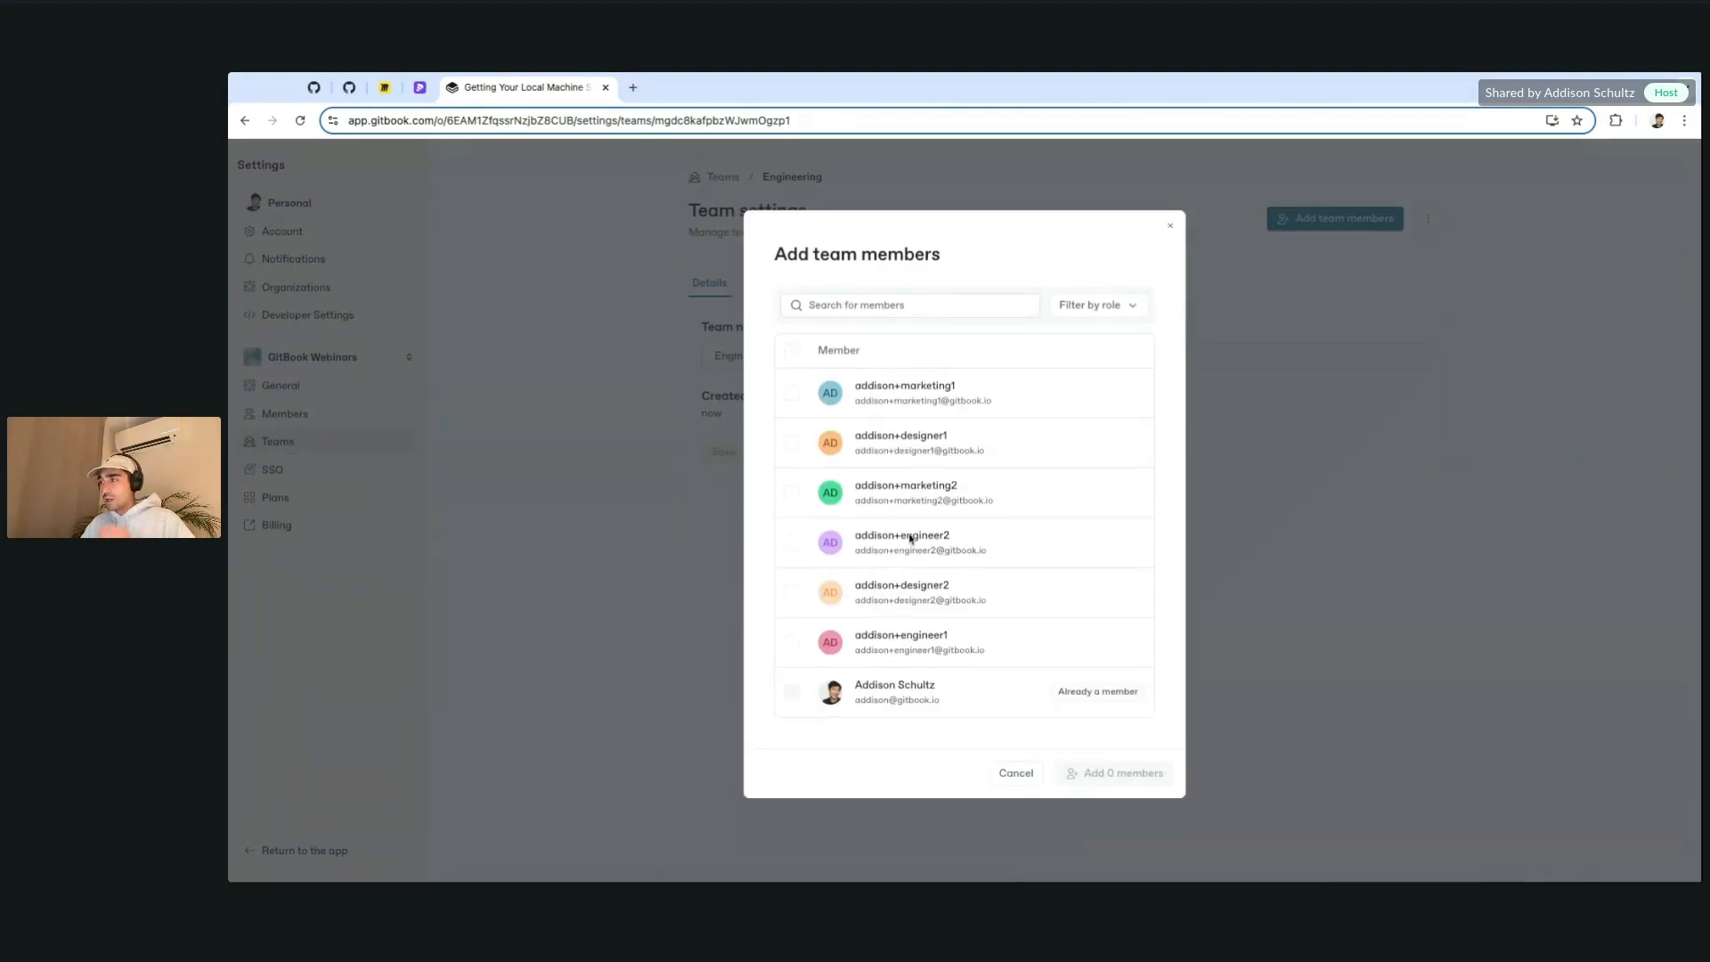
{"action": "left_click", "coordinate": [792, 642]}
{"action": "left_click", "coordinate": [809, 558]}
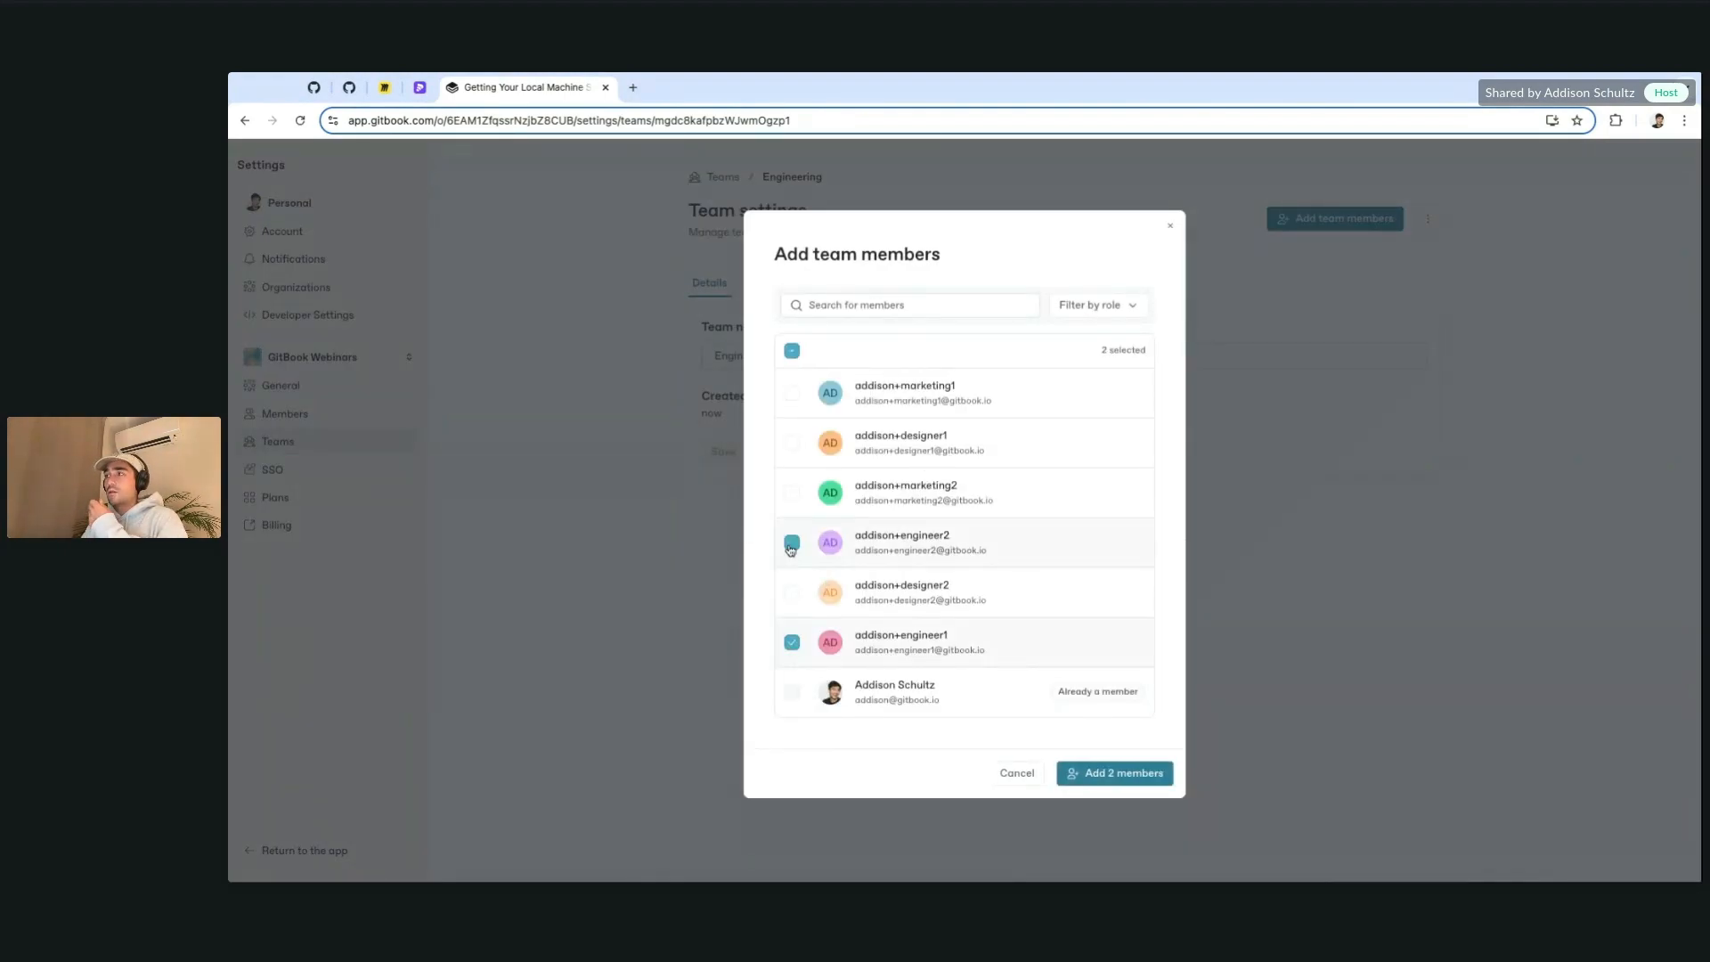
{"action": "left_click", "coordinate": [1123, 303]}
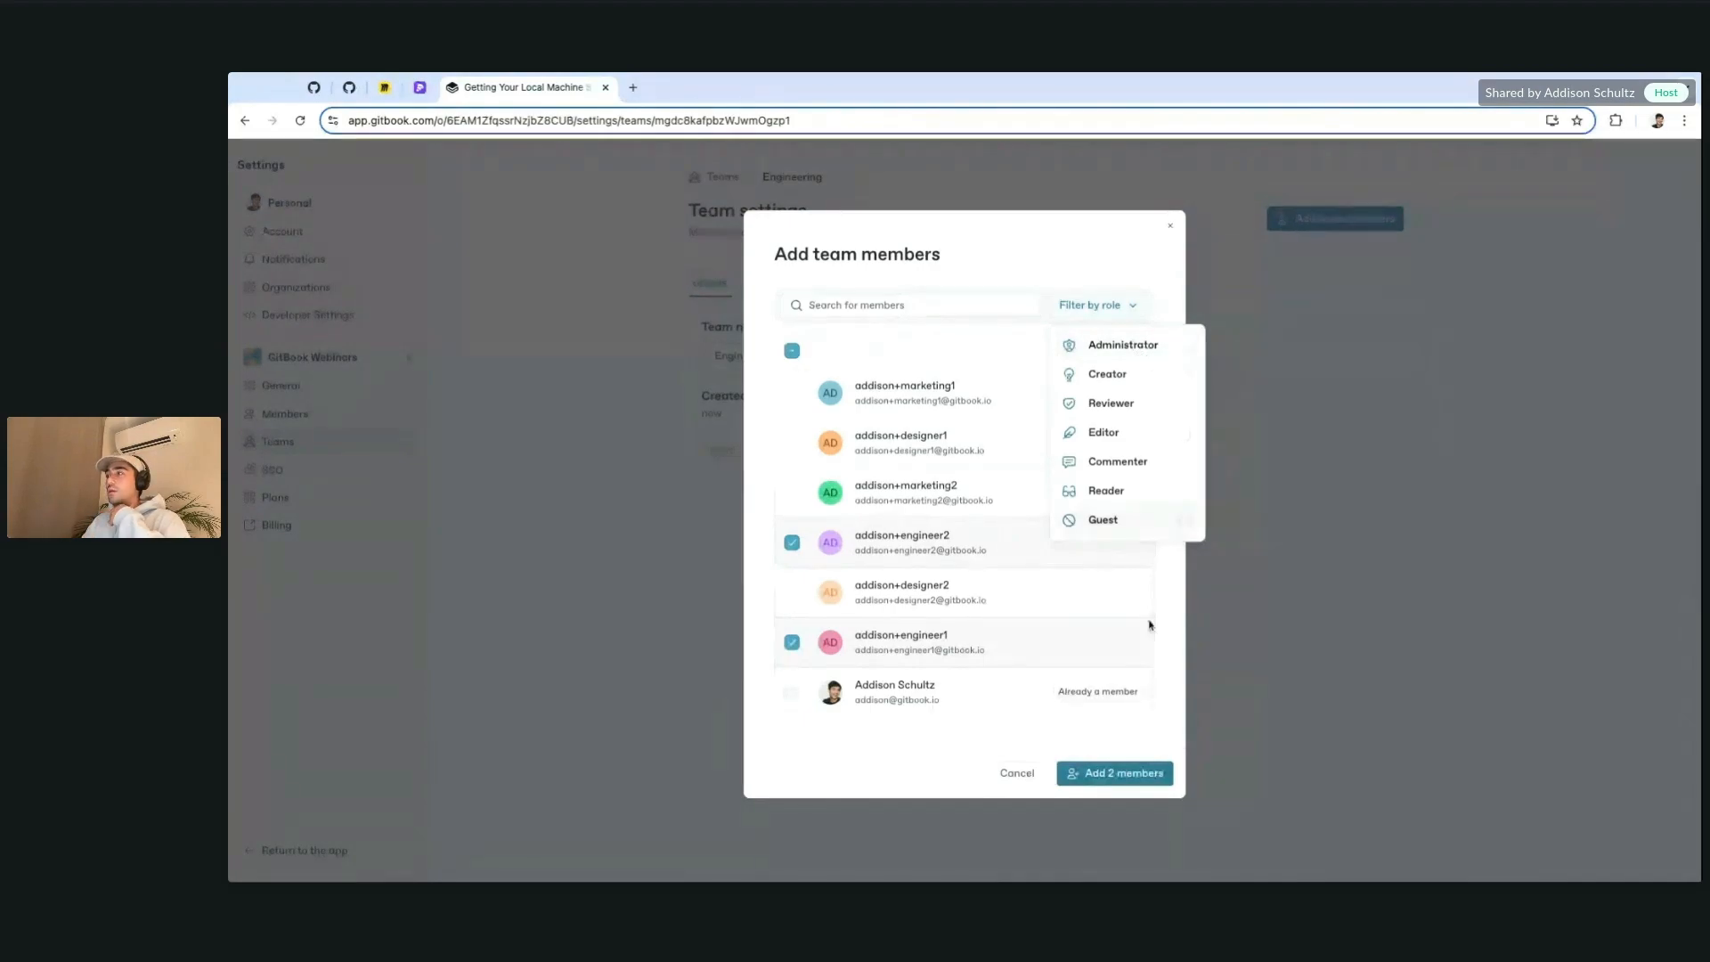
{"action": "left_click", "coordinate": [1136, 784]}
{"action": "left_click", "coordinate": [1132, 782]}
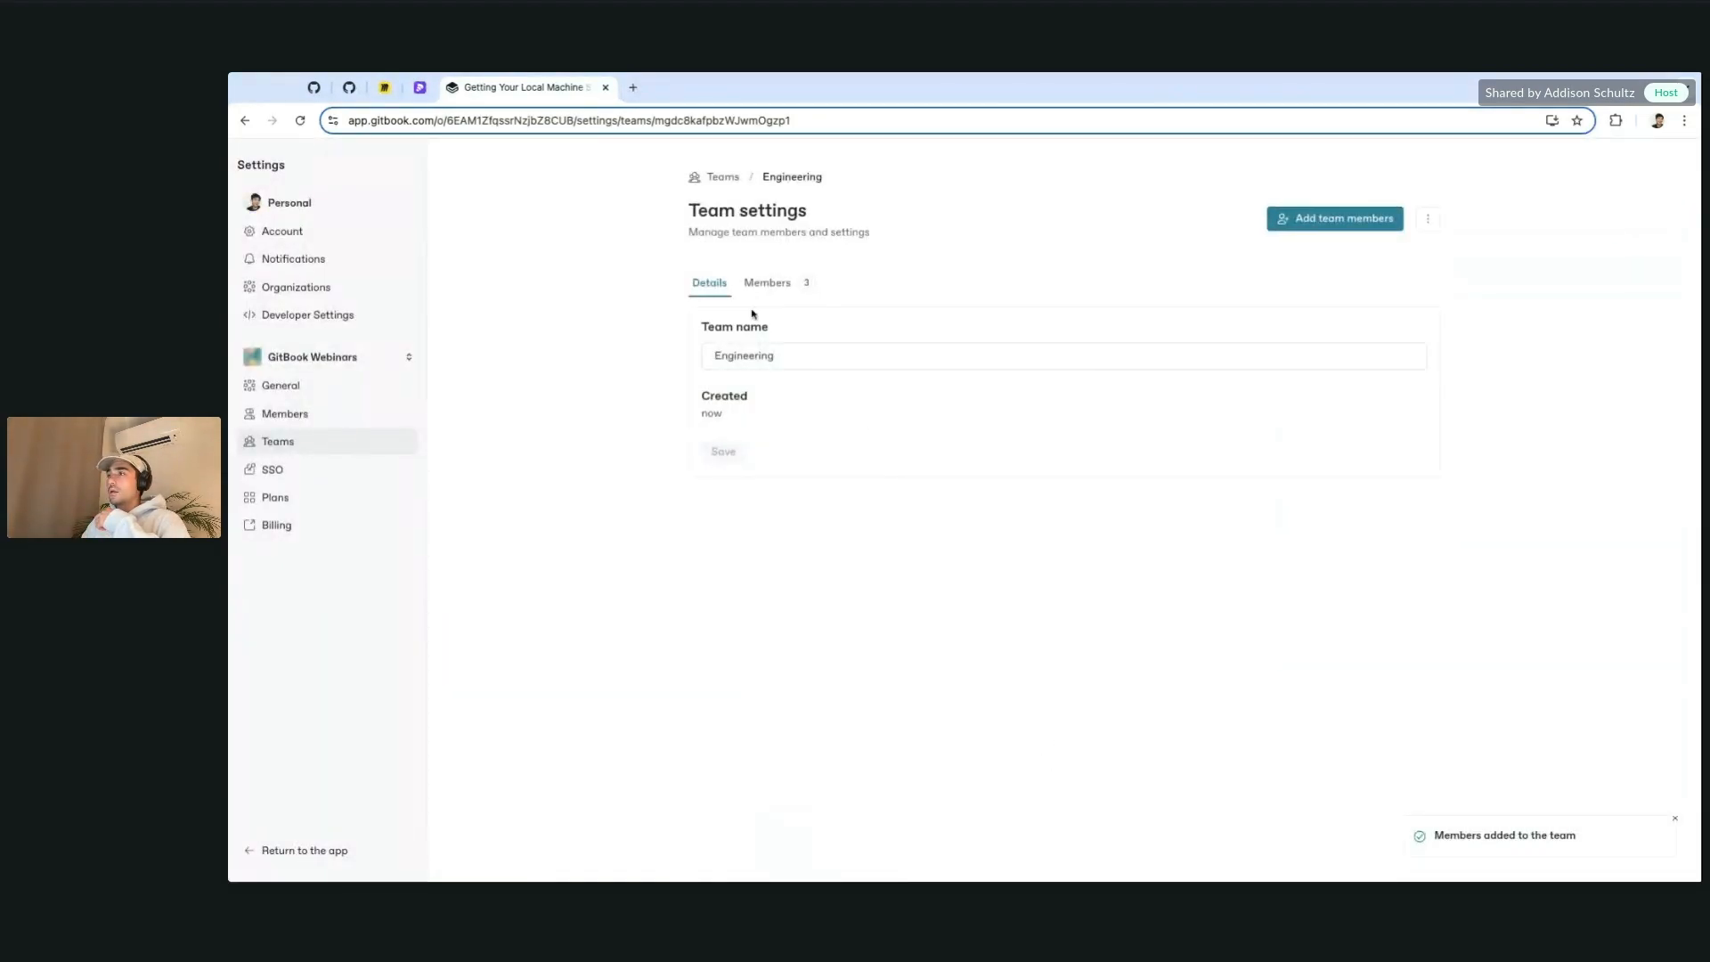
Step: Remove the administrator from Engineering and go back to the teams list
{"action": "left_click", "coordinate": [767, 283]}
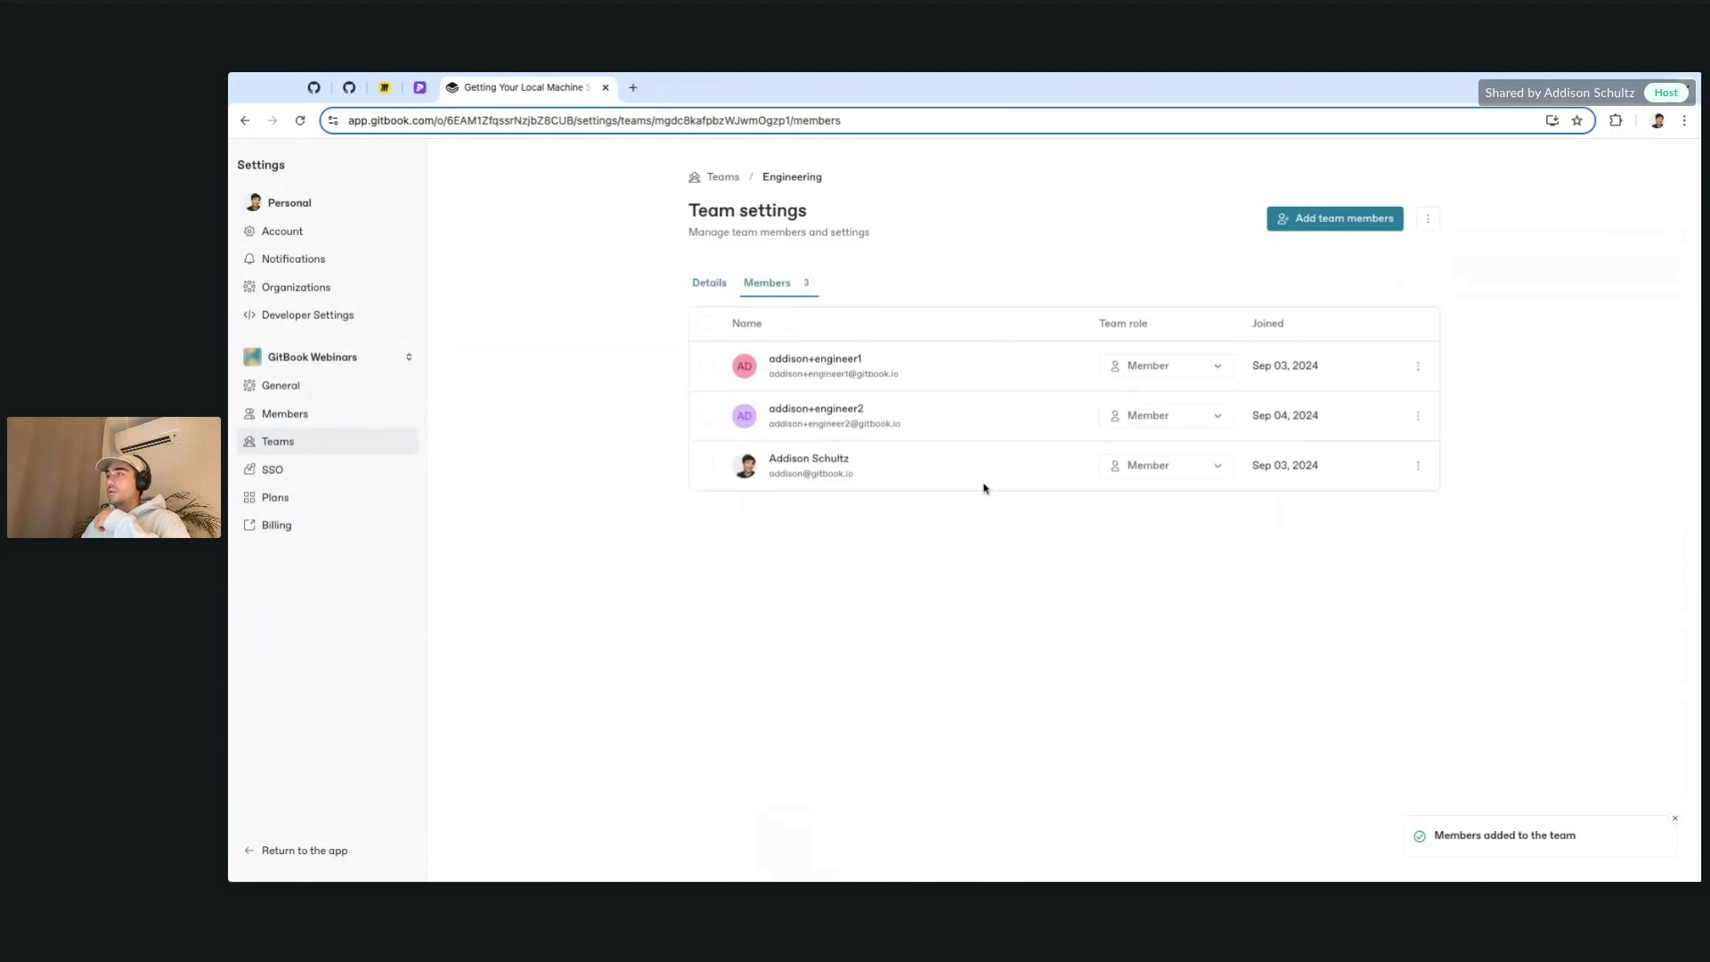
{"action": "left_click", "coordinate": [1418, 465]}
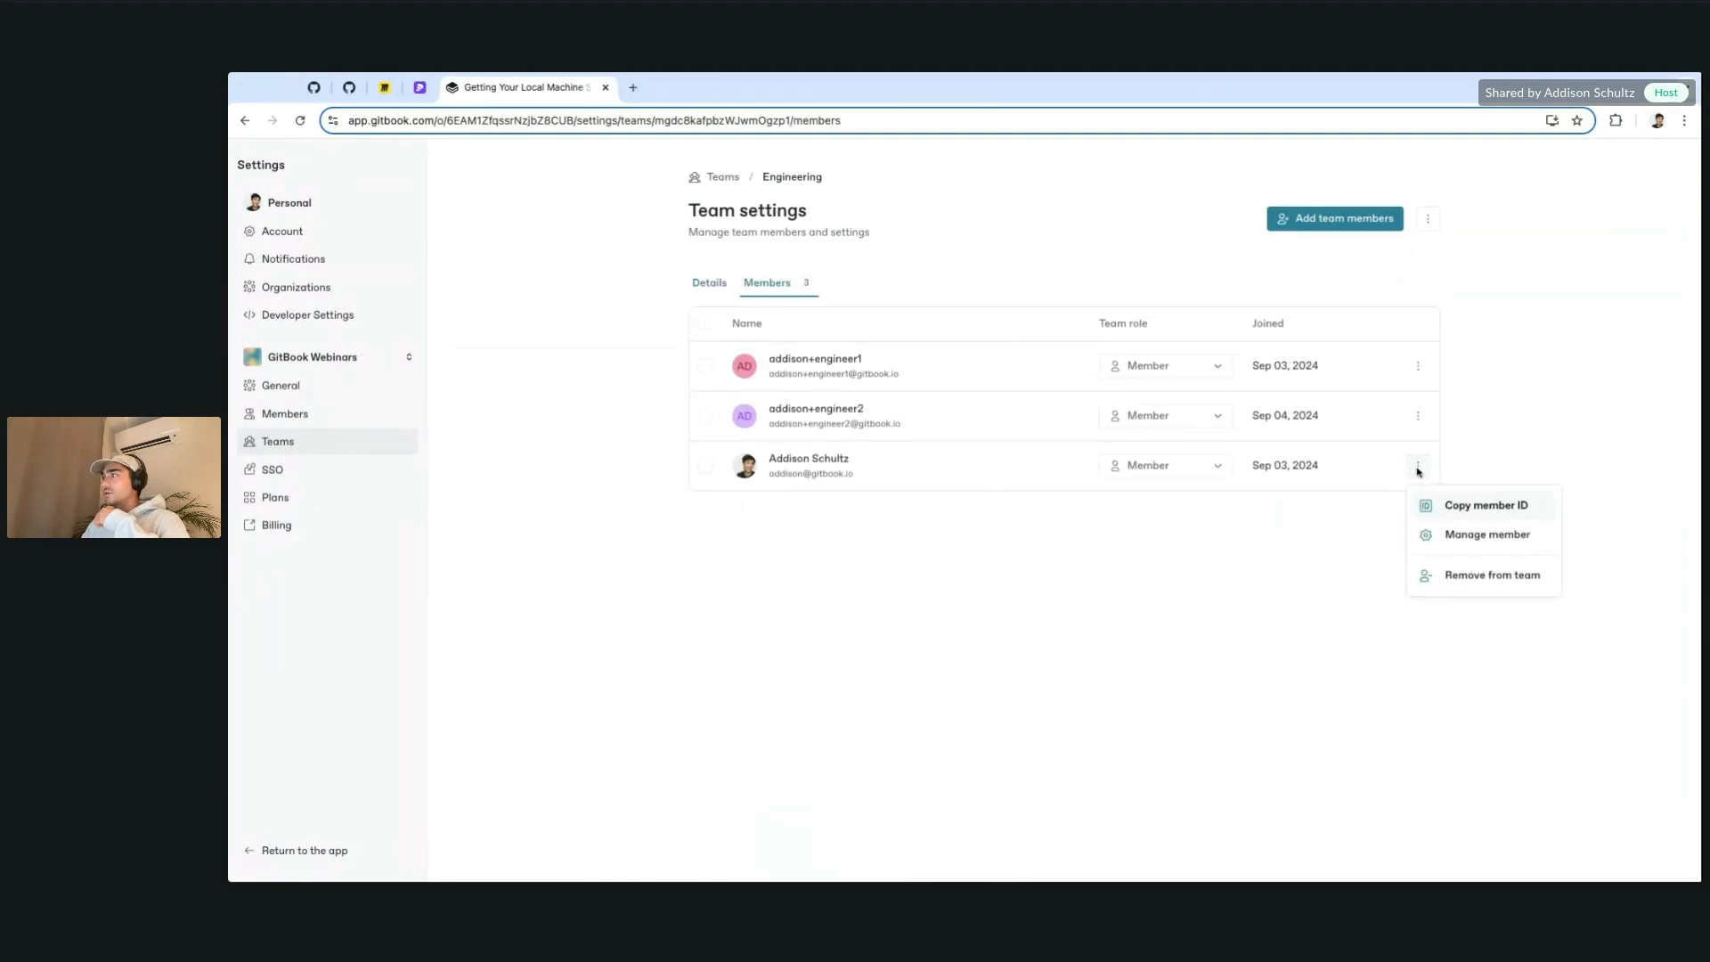
{"action": "left_click", "coordinate": [1485, 577]}
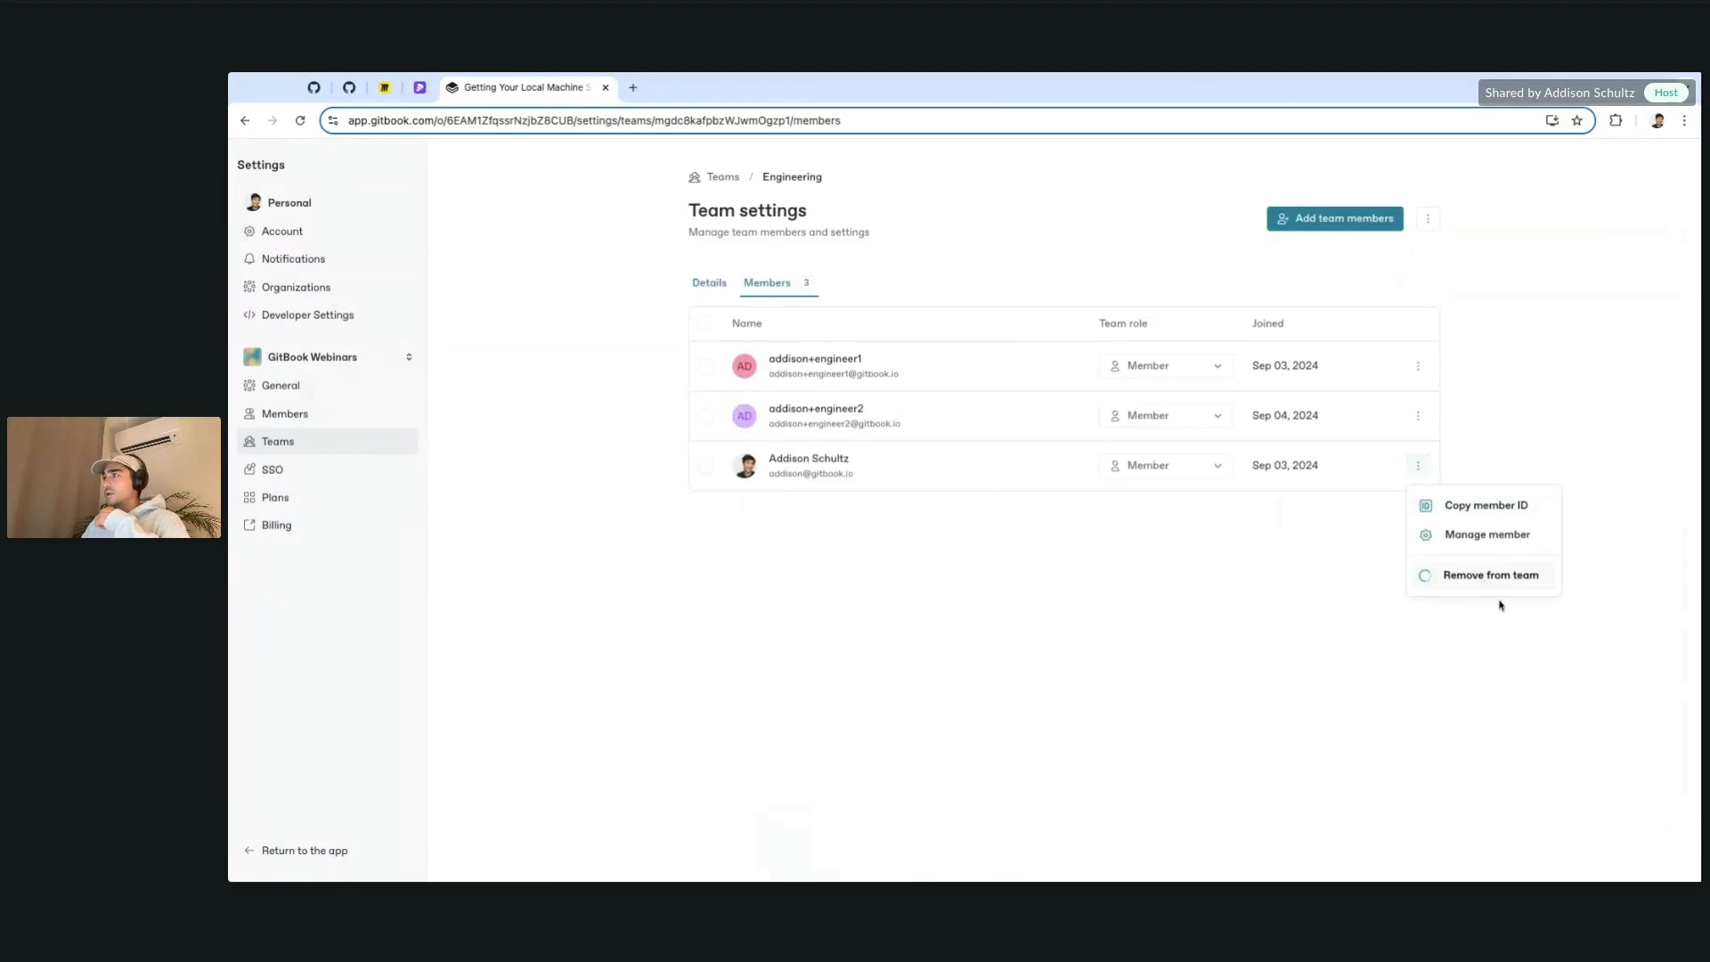
{"action": "left_click", "coordinate": [703, 284]}
{"action": "left_click", "coordinate": [766, 283]}
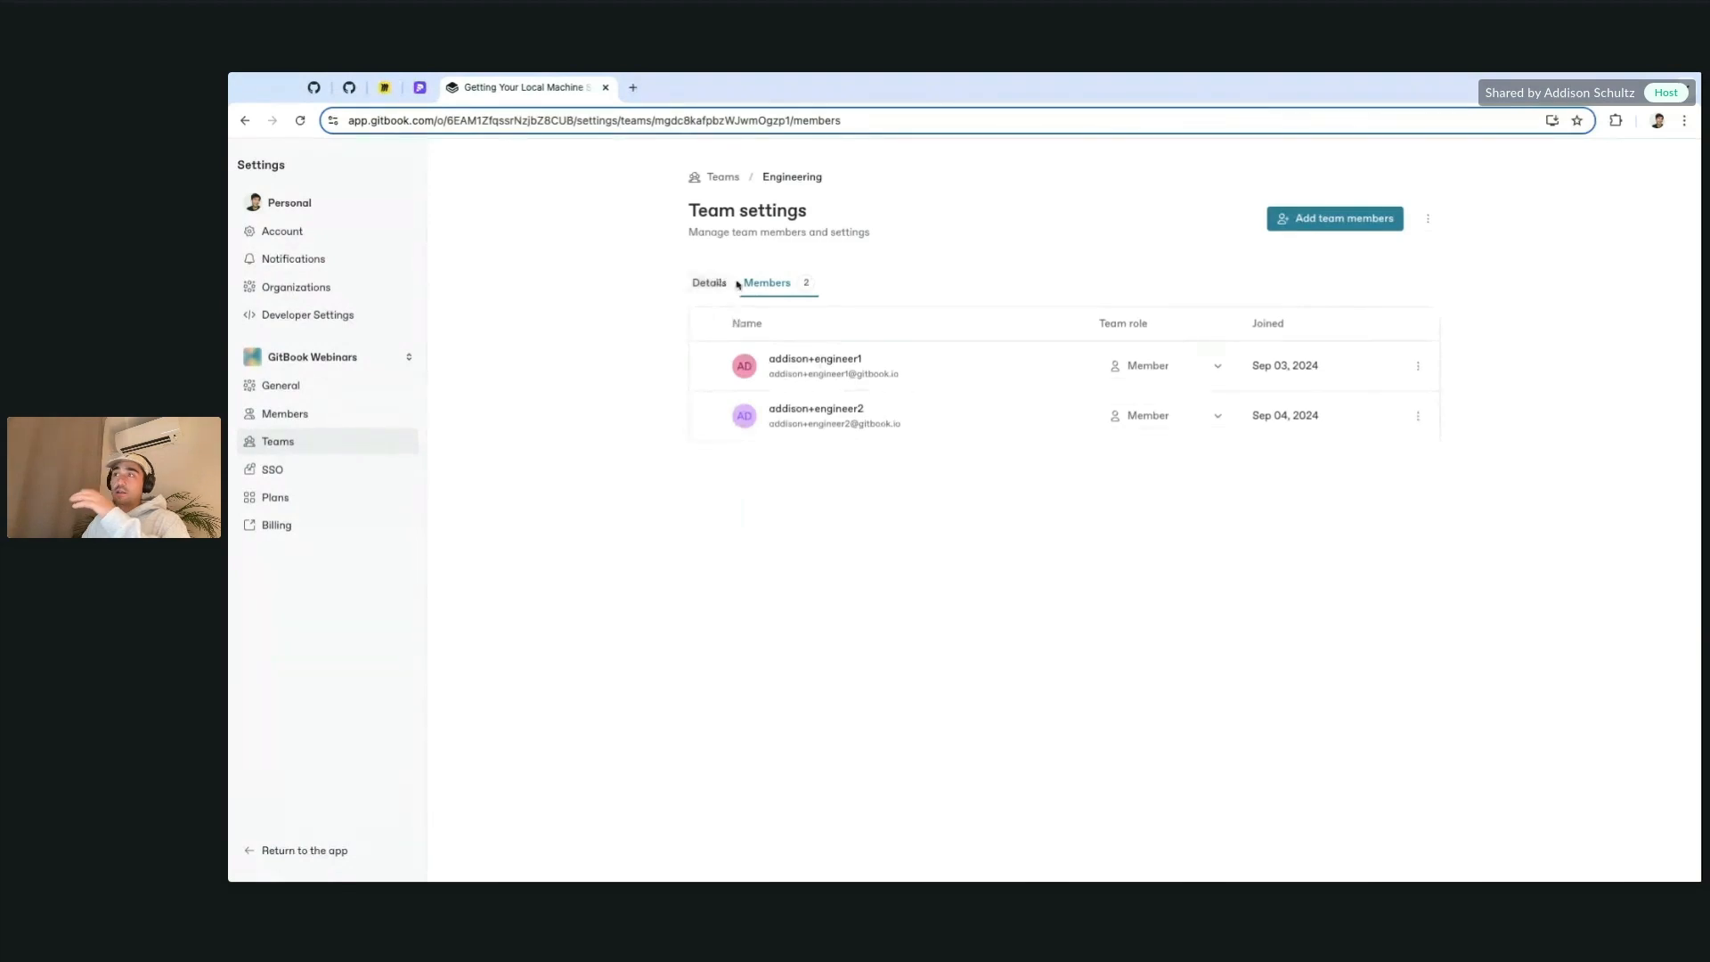
{"action": "left_click", "coordinate": [706, 283]}
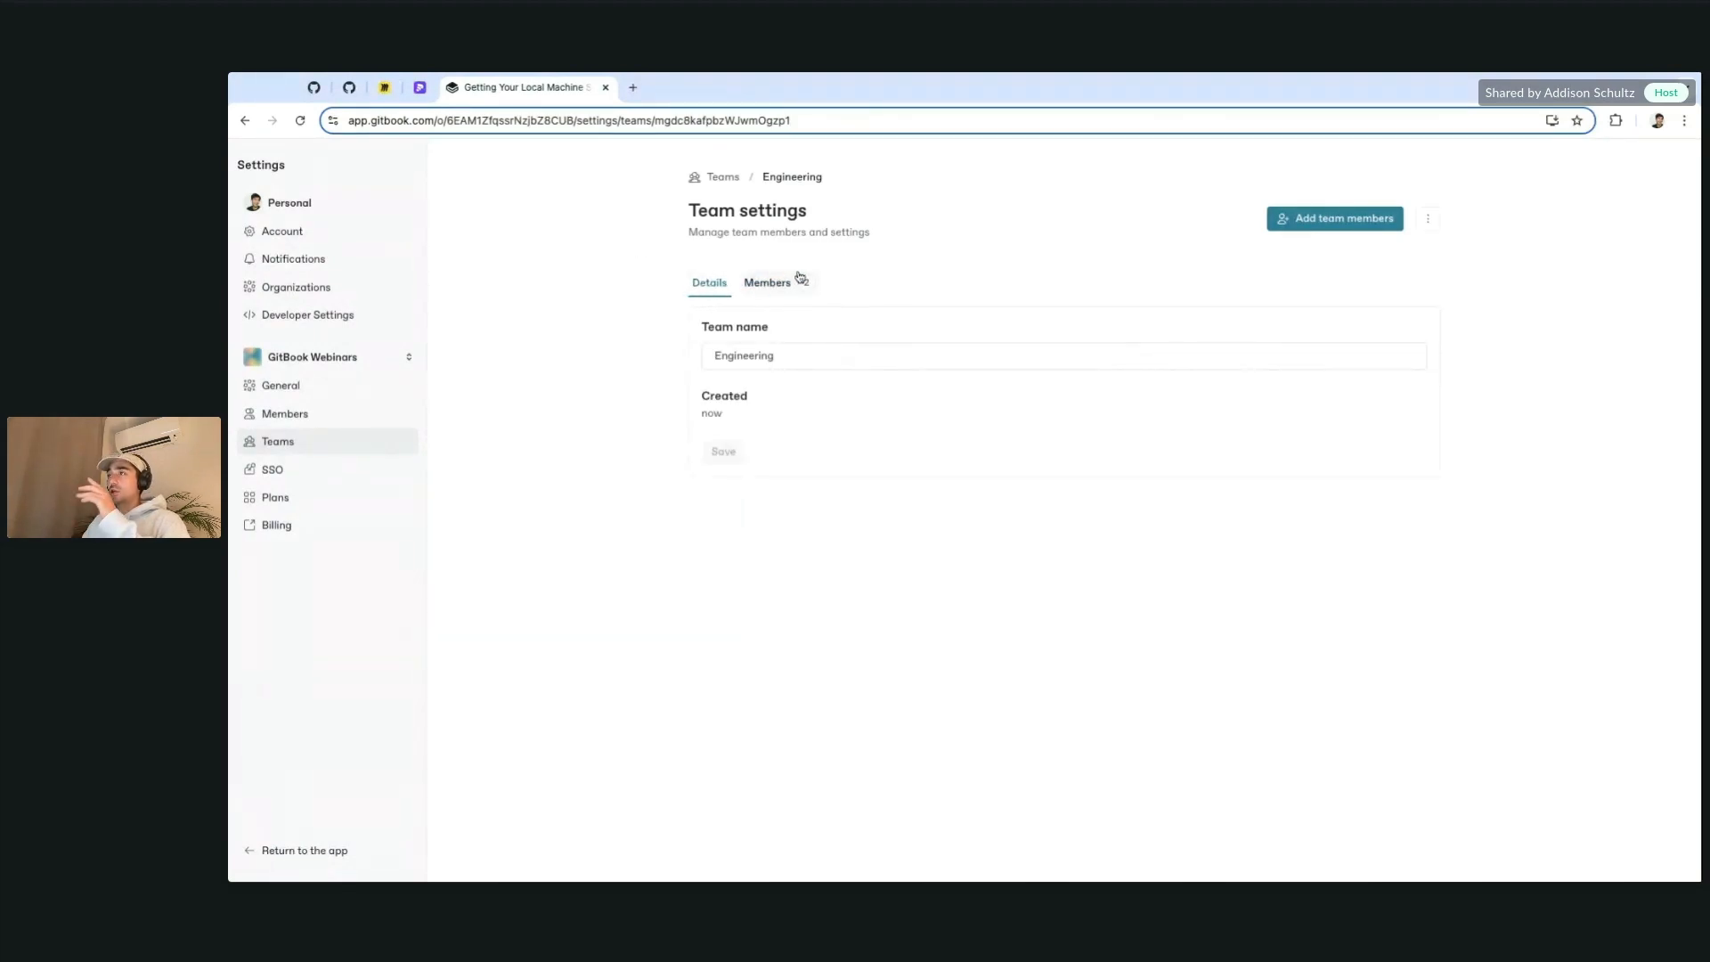
{"action": "left_click", "coordinate": [723, 177]}
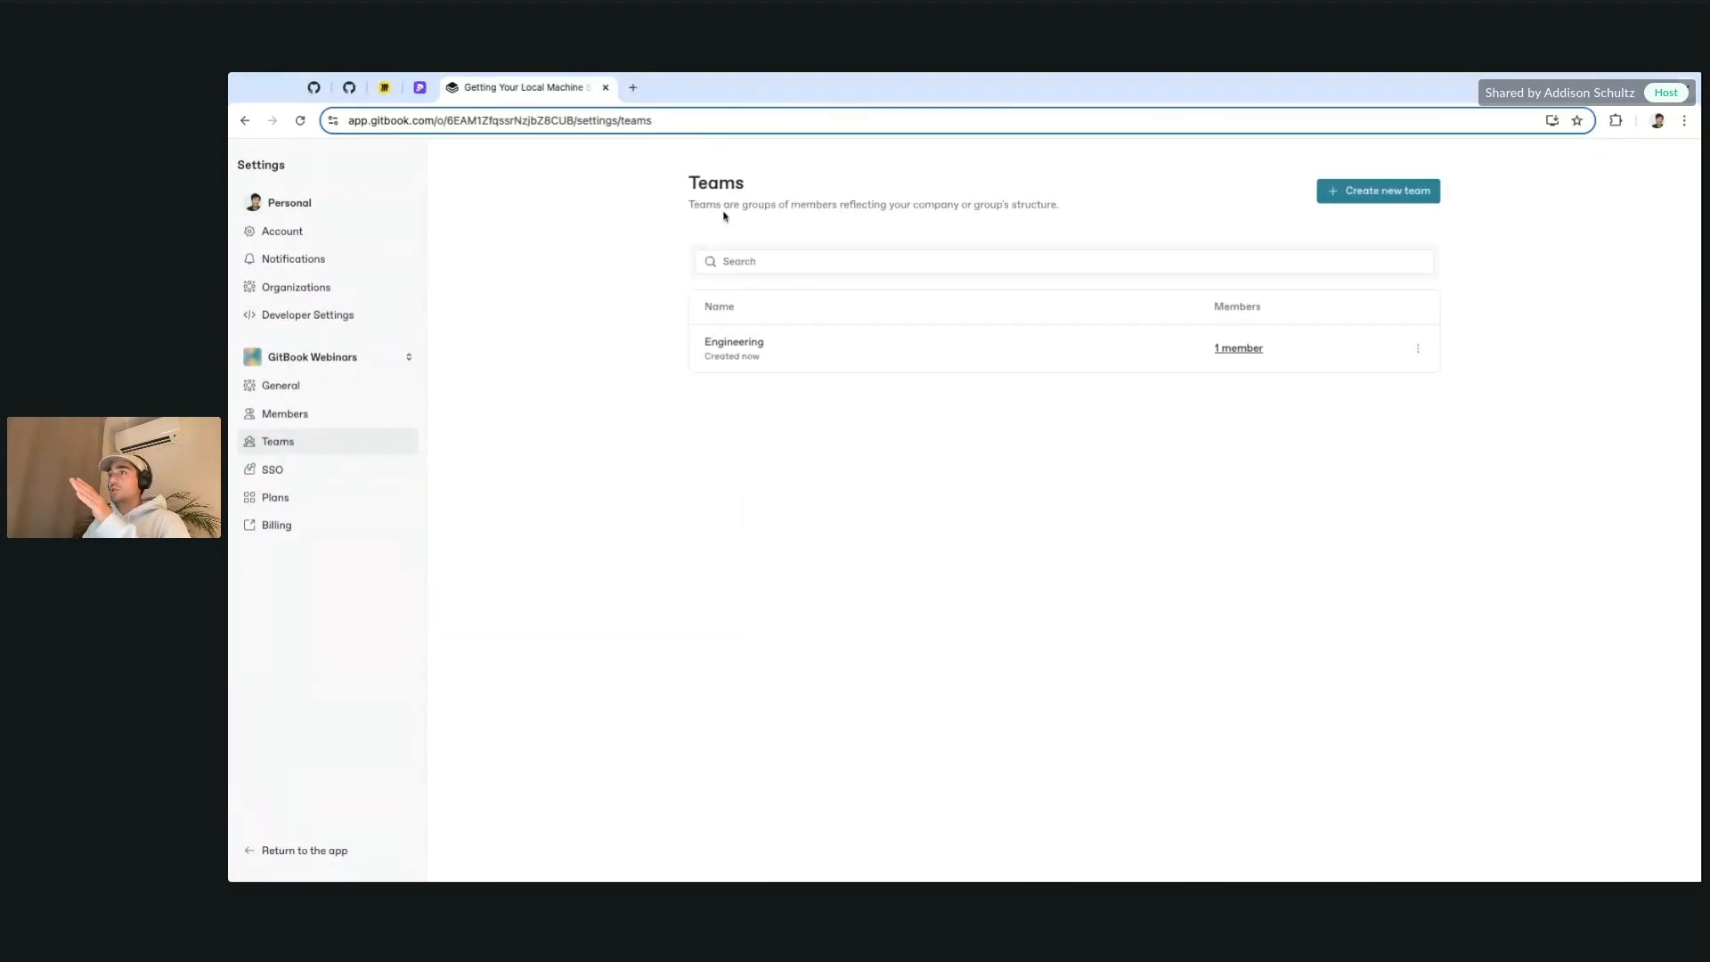
Step: Create a team named Design and view its member list
{"action": "left_click", "coordinate": [1388, 194]}
{"action": "type", "text": "Design"}
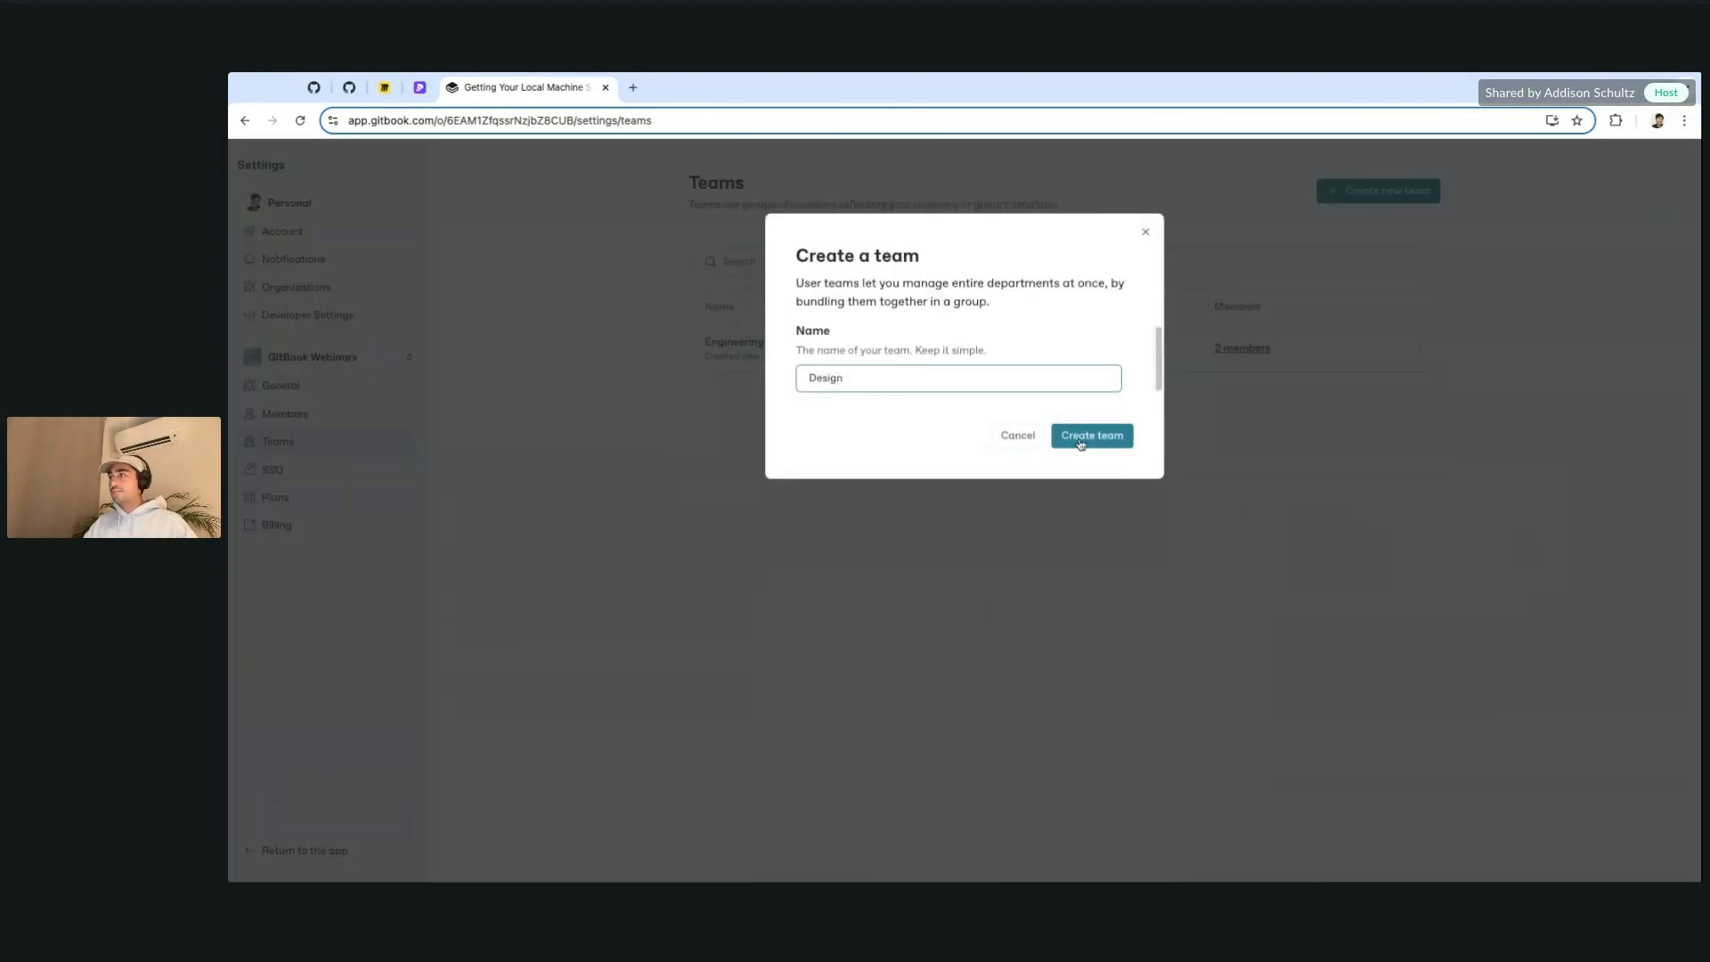
{"action": "left_click", "coordinate": [1081, 444]}
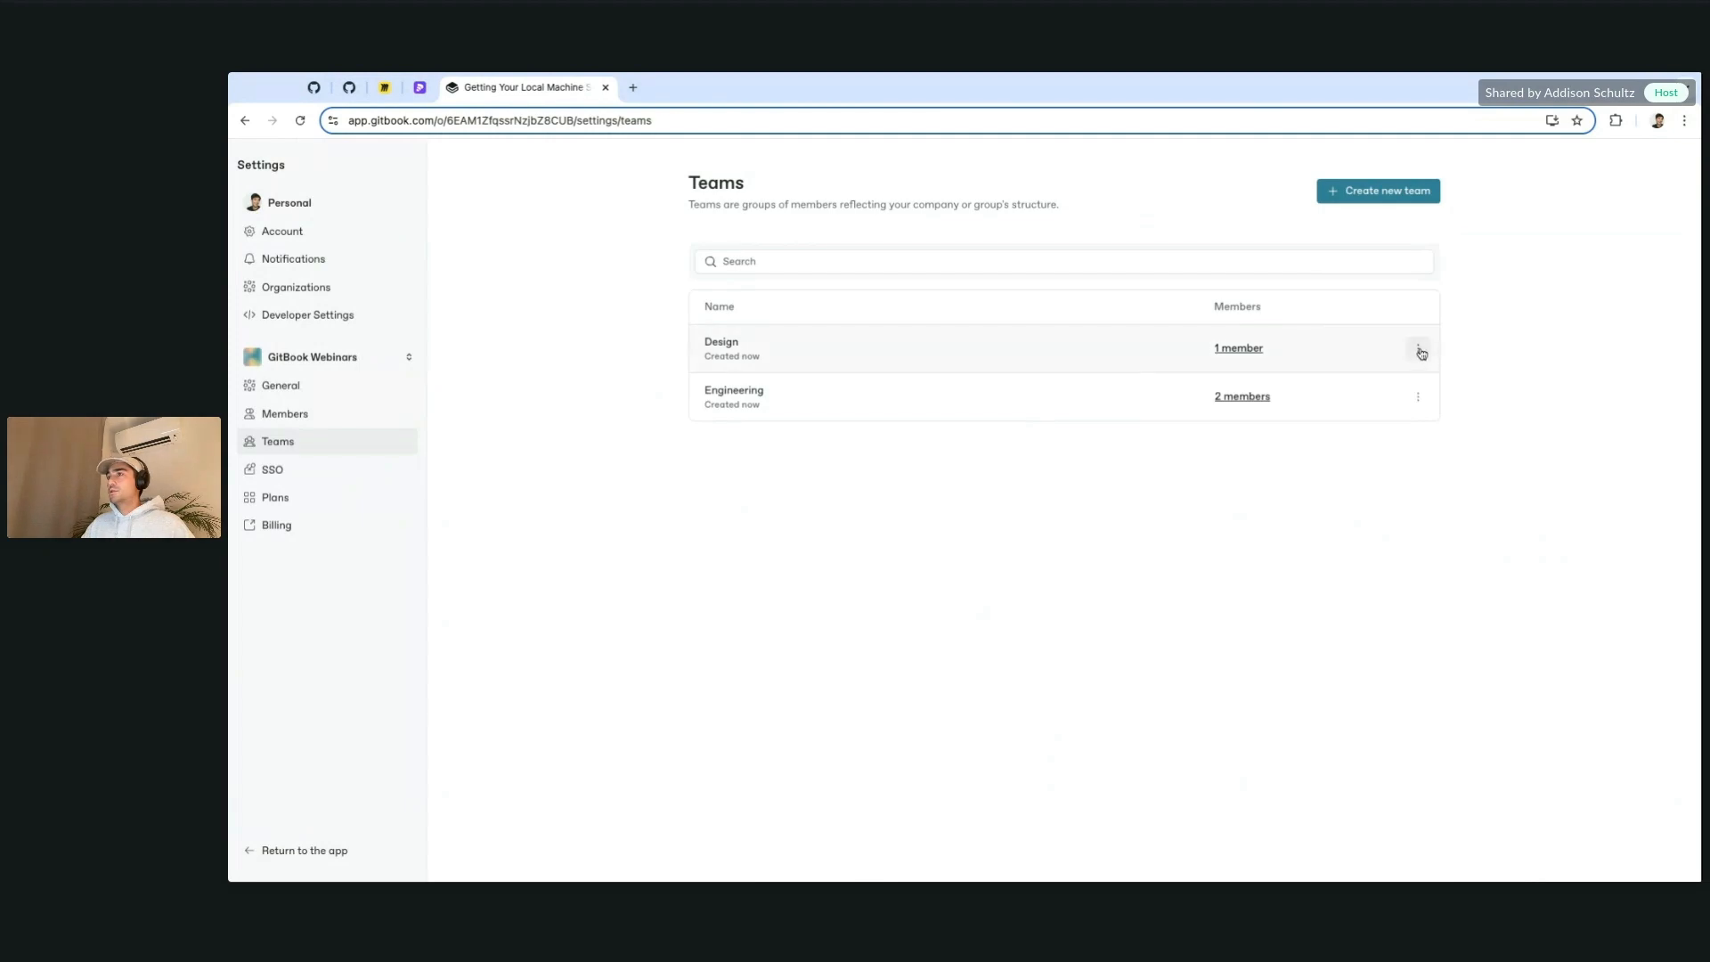
{"action": "left_click", "coordinate": [1418, 348]}
{"action": "left_click", "coordinate": [860, 344]}
{"action": "left_click", "coordinate": [860, 345]}
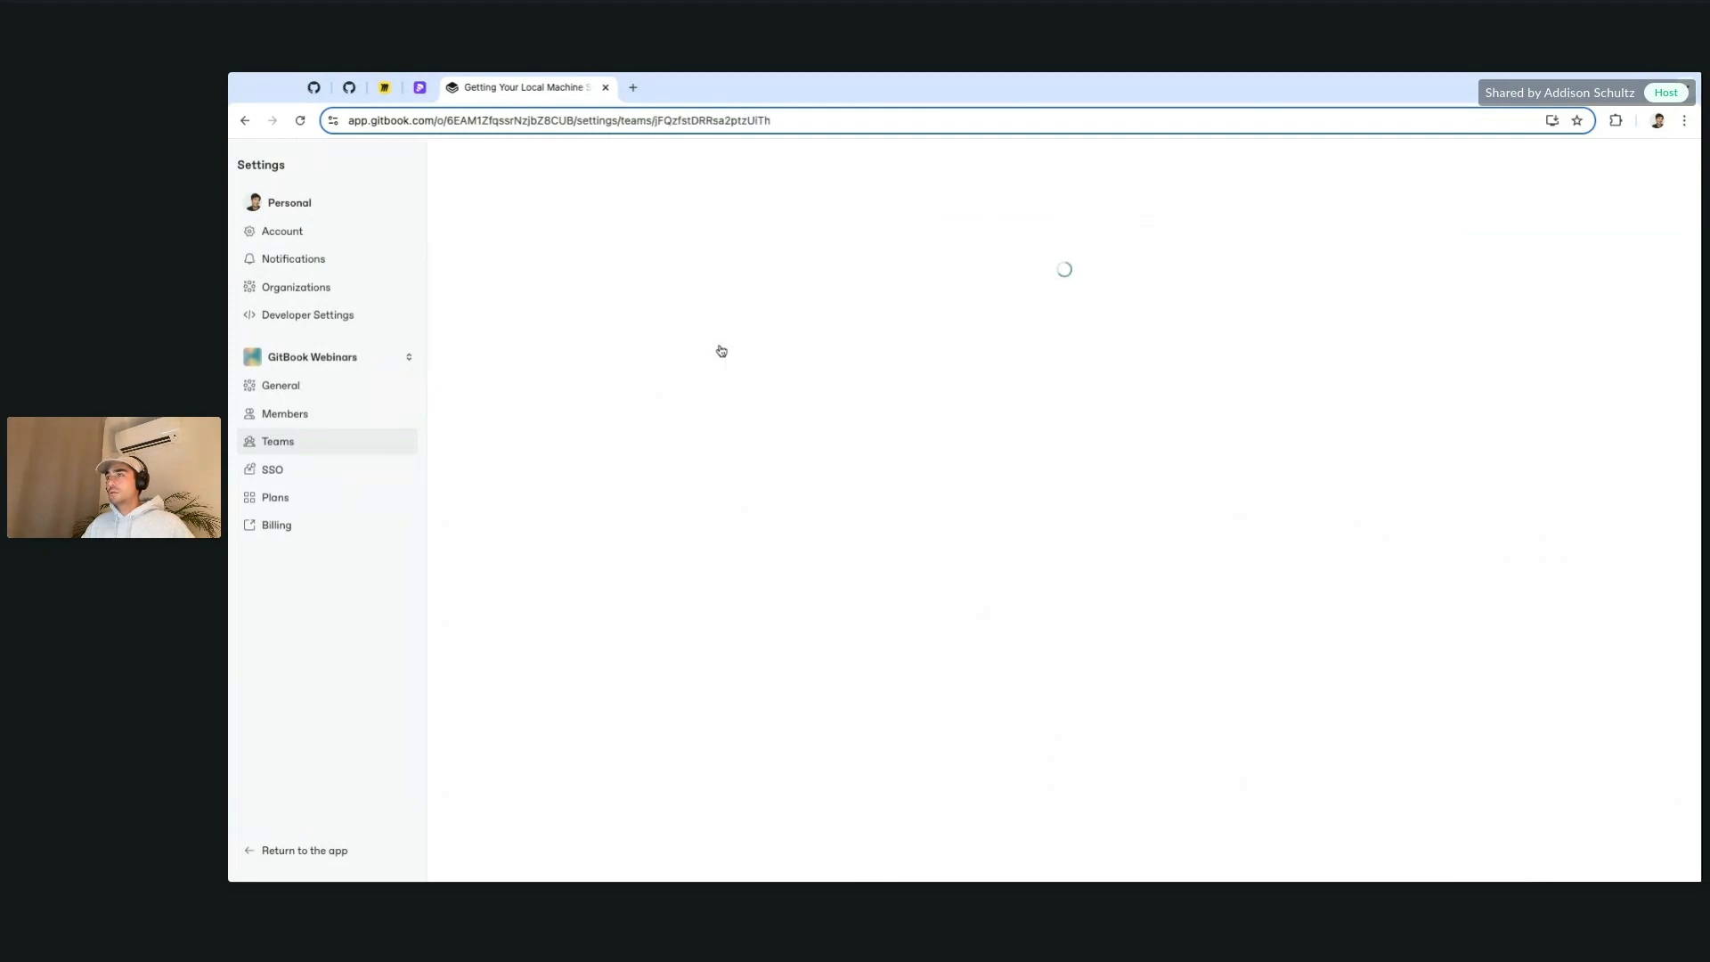
{"action": "left_click", "coordinate": [766, 283]}
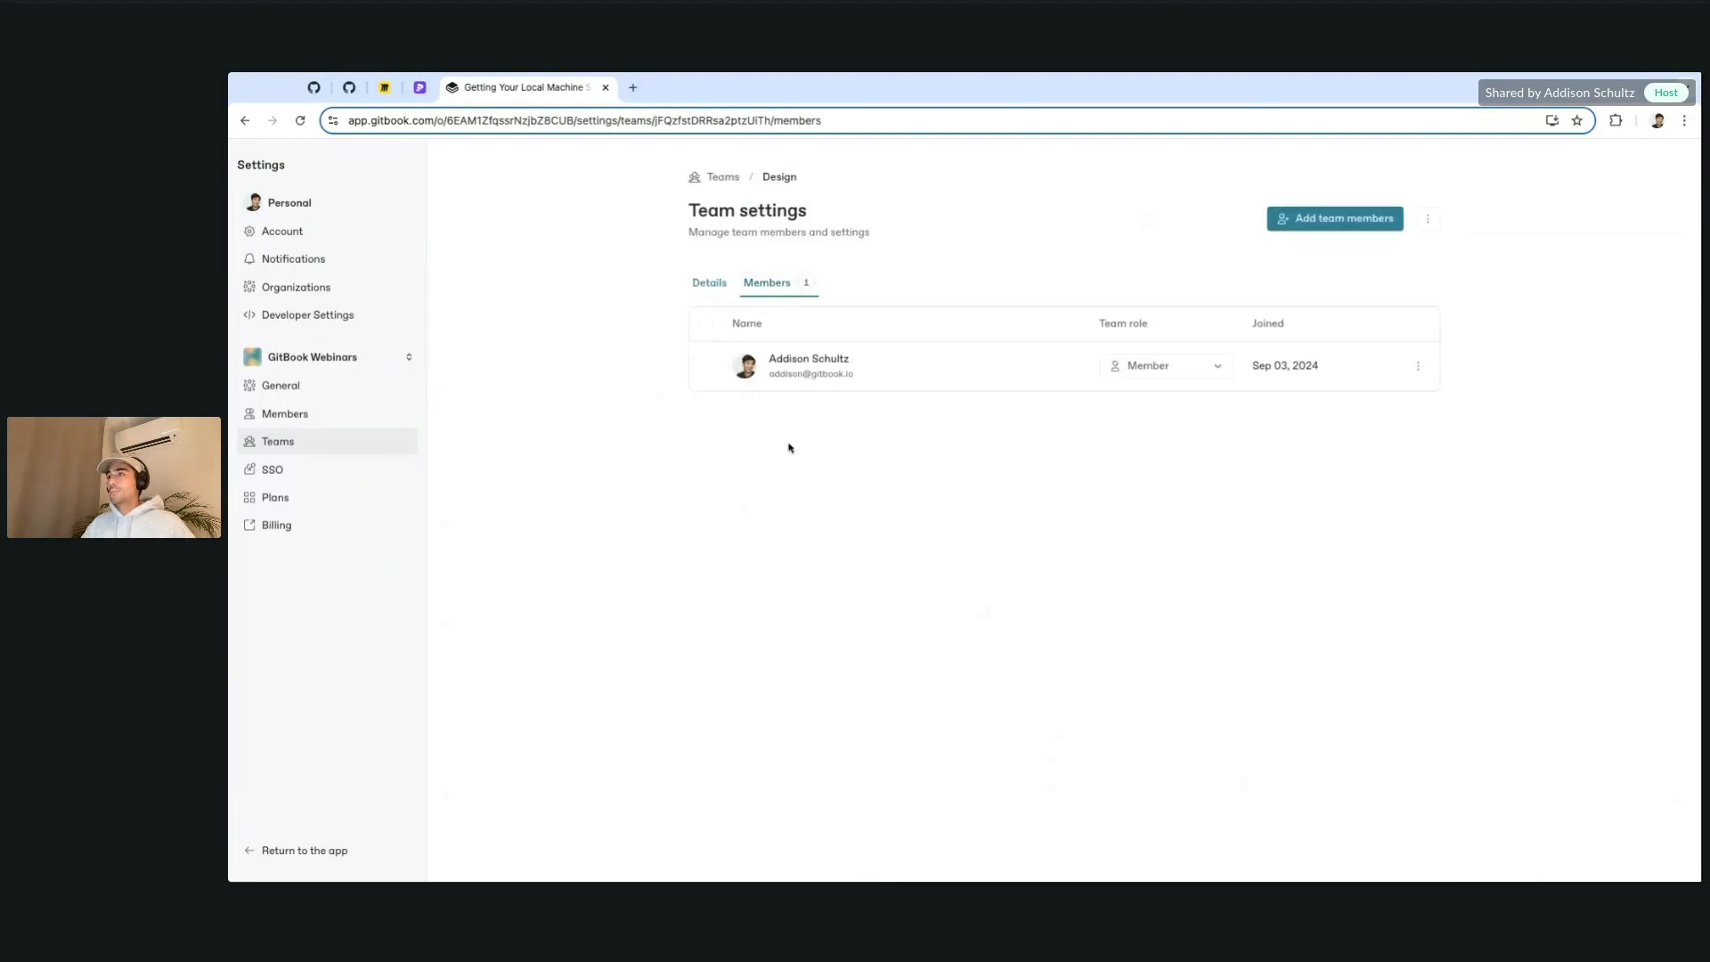
Step: Add the two designer accounts to the Design team
{"action": "left_click", "coordinate": [1343, 219]}
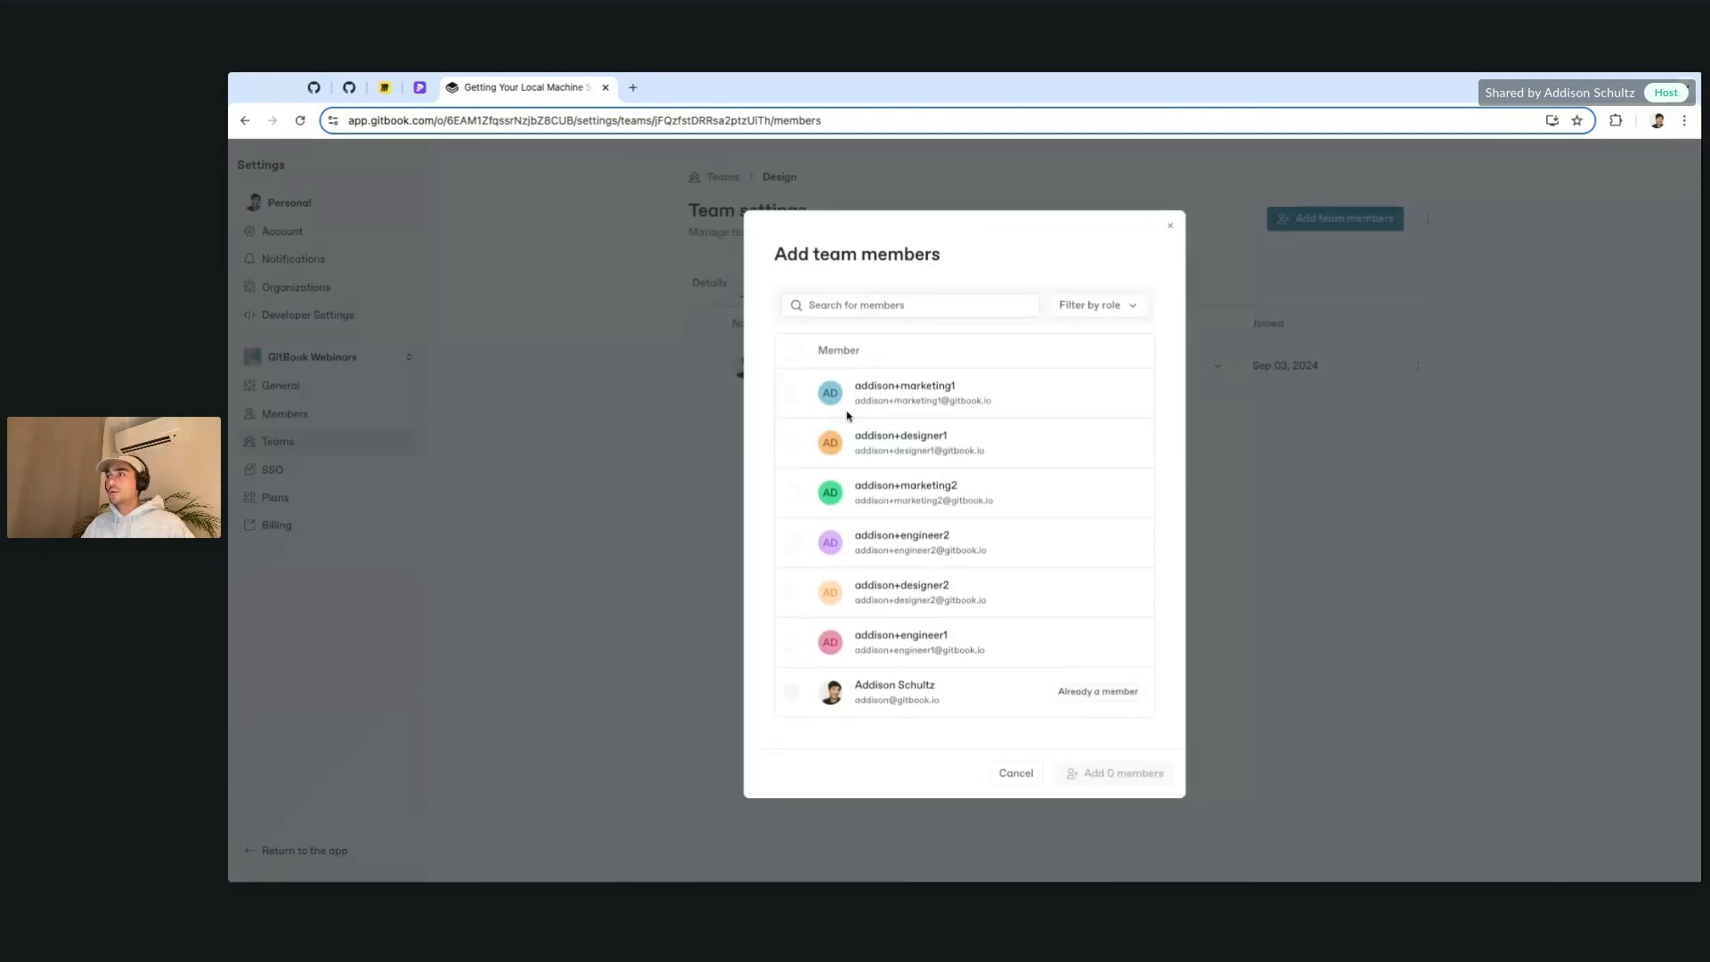
{"action": "left_click", "coordinate": [789, 443]}
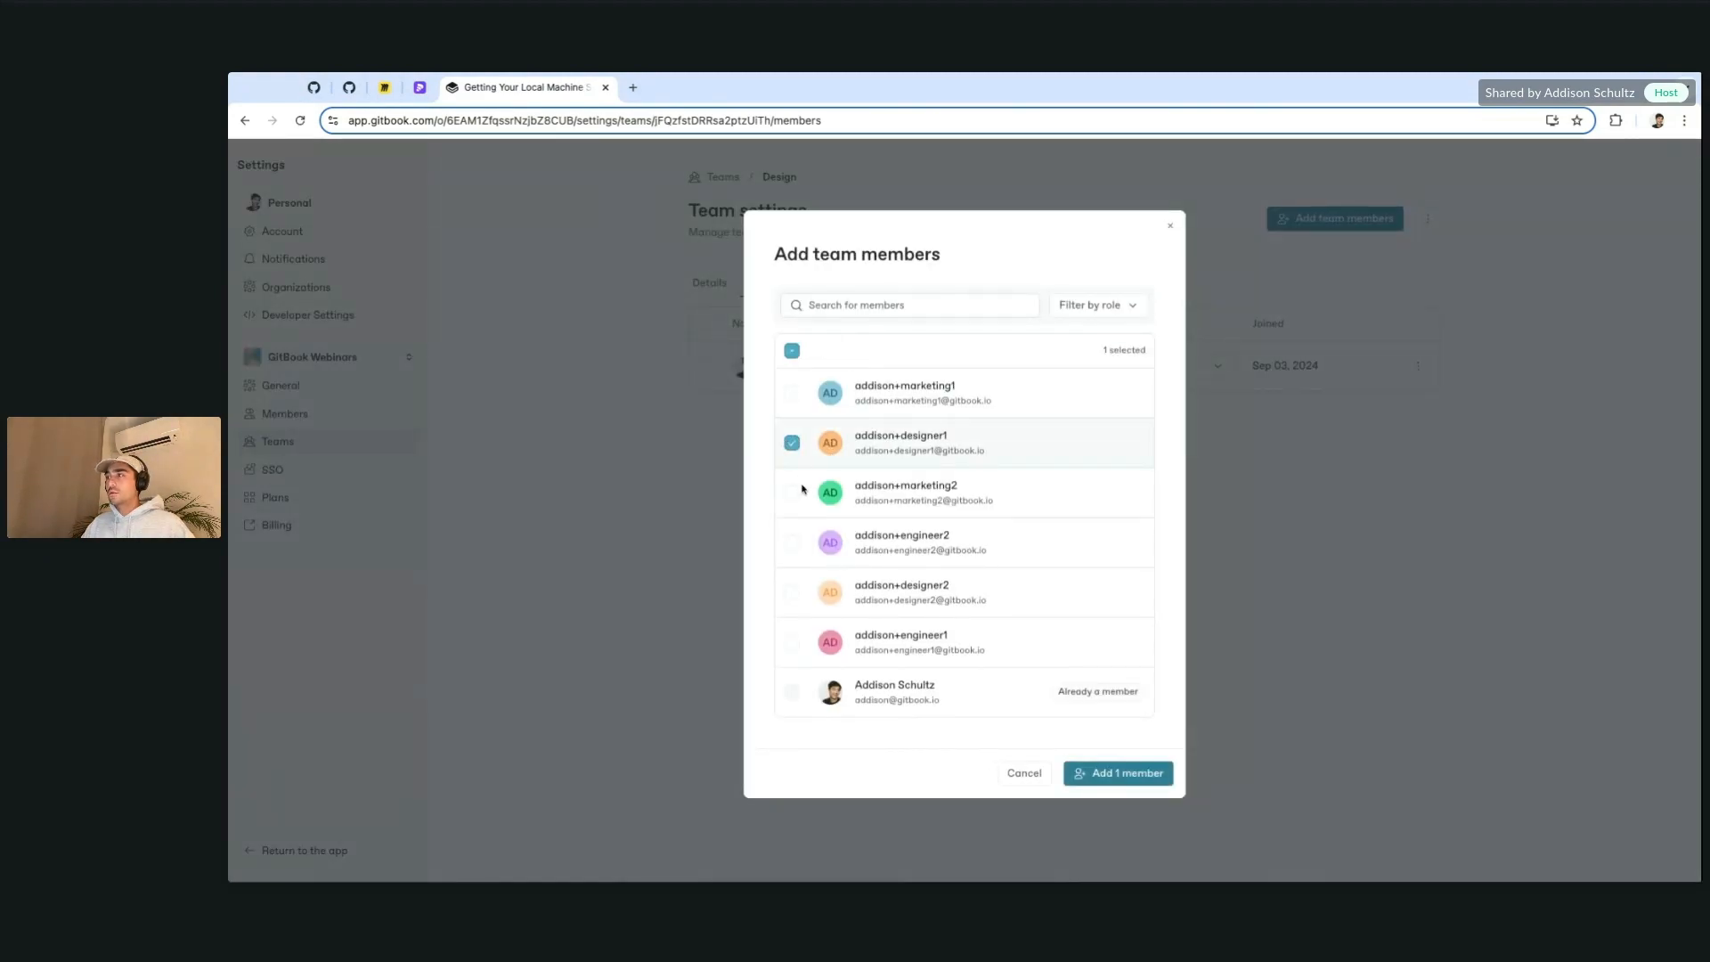
{"action": "left_click", "coordinate": [791, 593]}
{"action": "left_click", "coordinate": [1113, 775]}
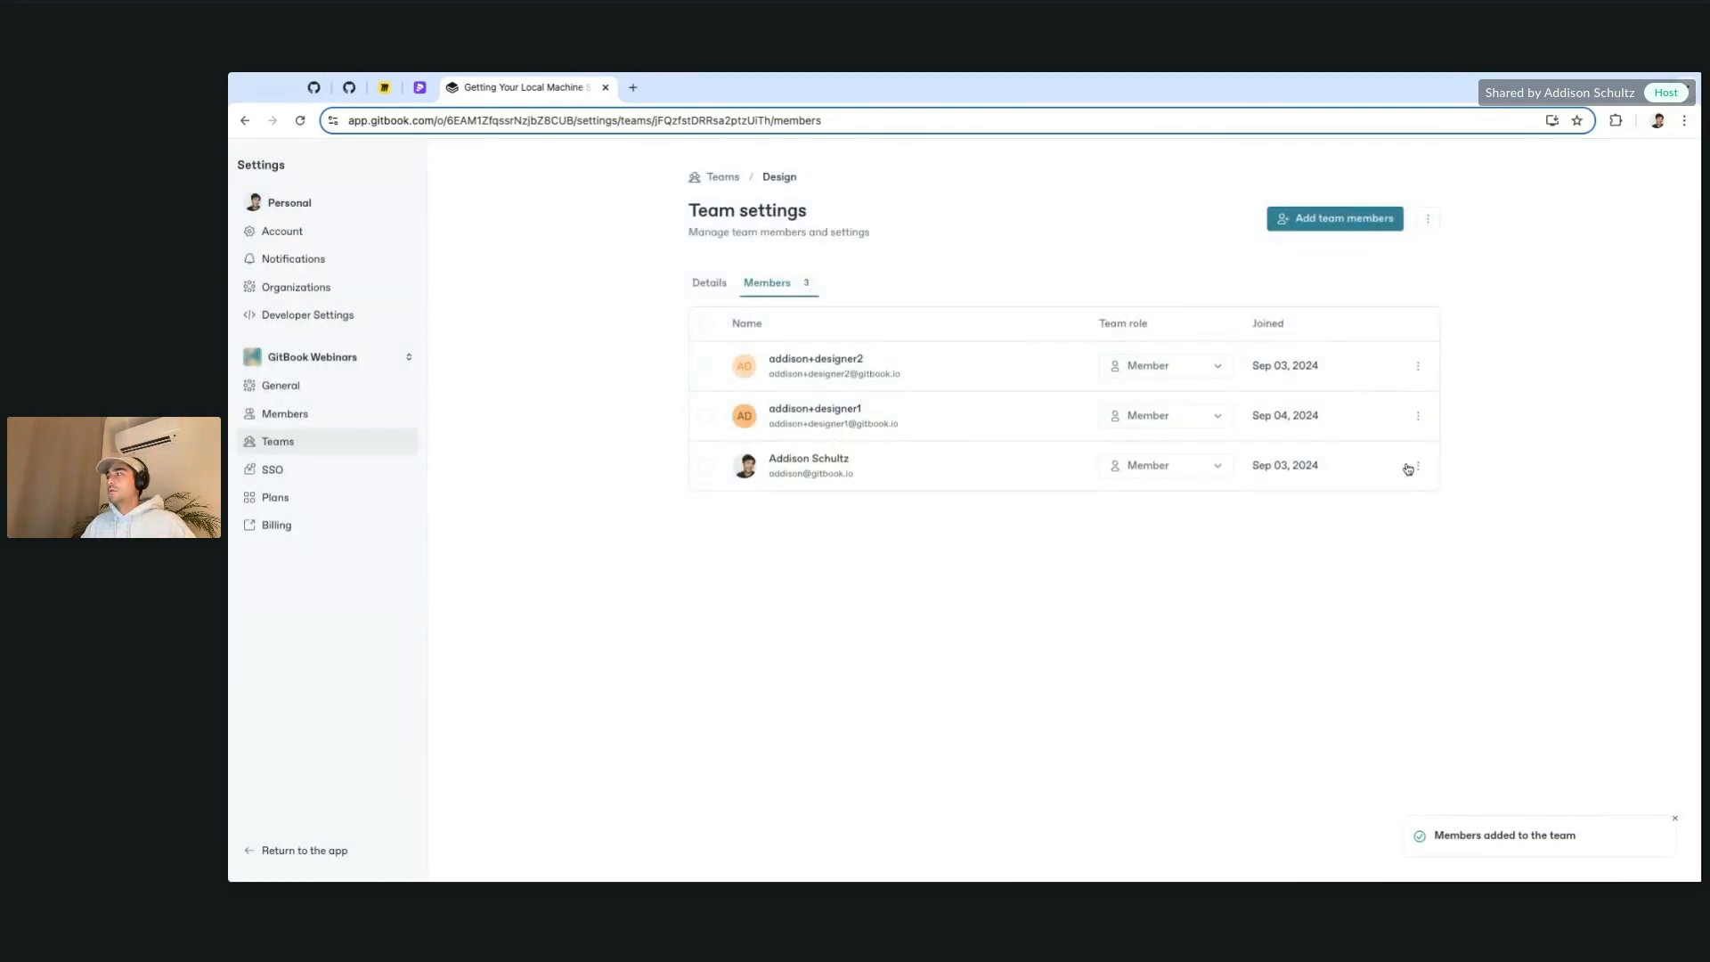
Step: Remove yourself from the Design team and return to the teams list
{"action": "left_click", "coordinate": [1418, 467]}
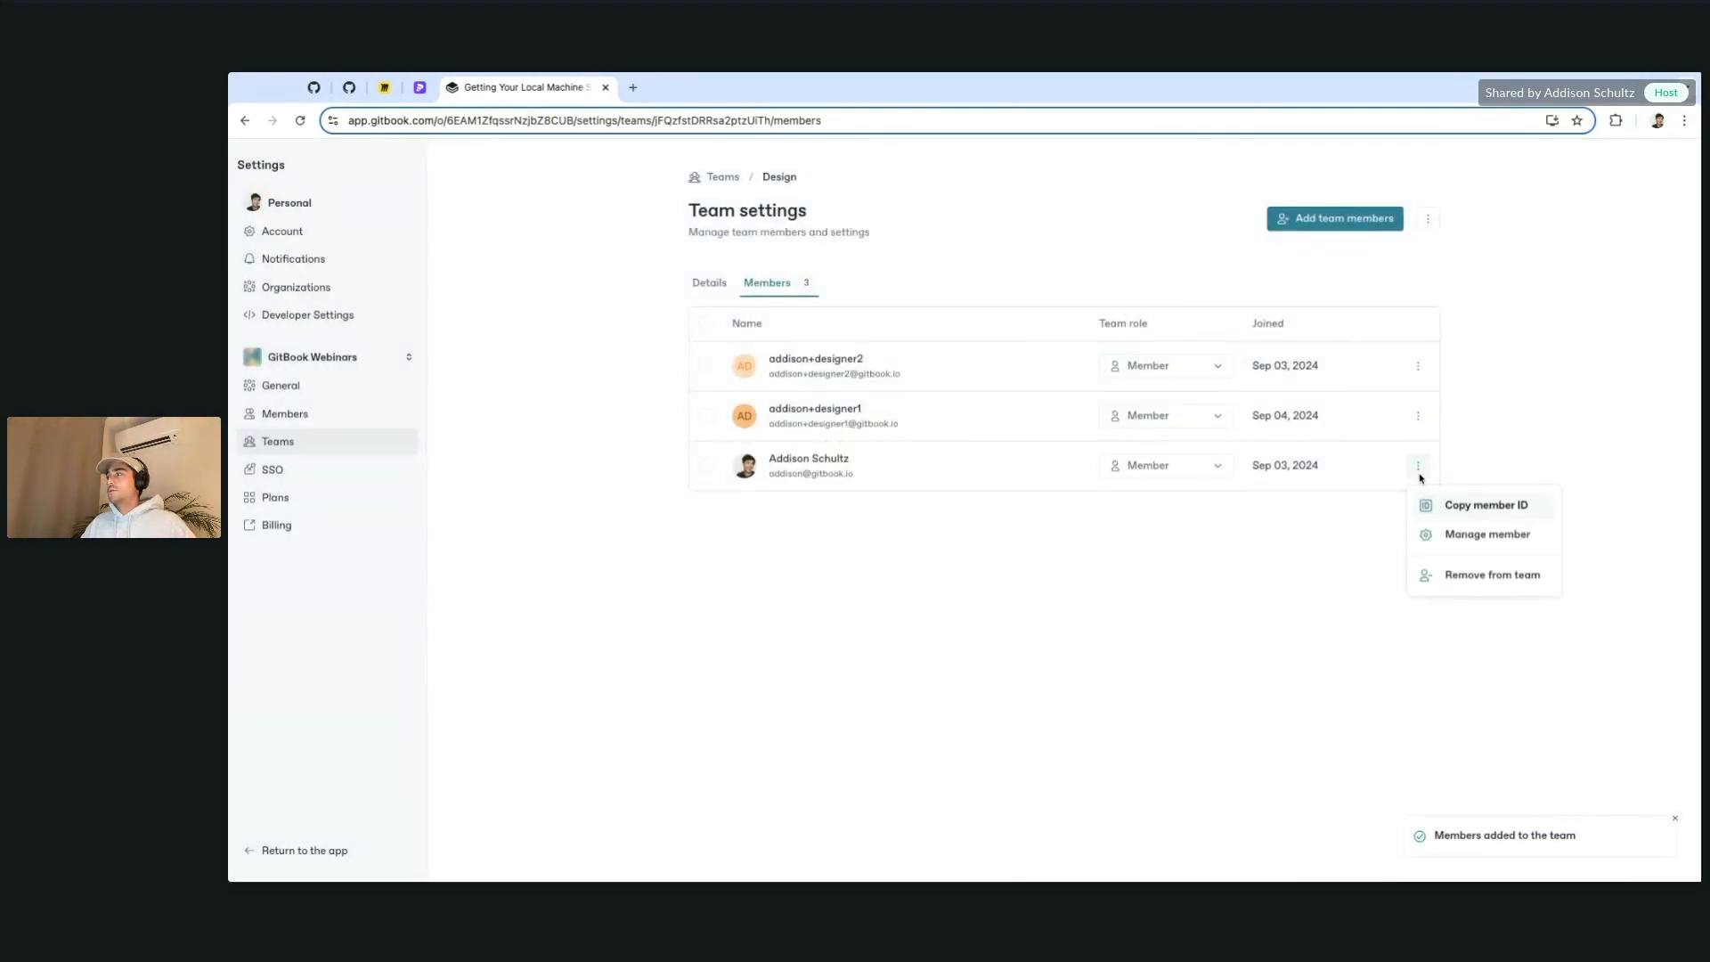
{"action": "left_click", "coordinate": [1494, 577]}
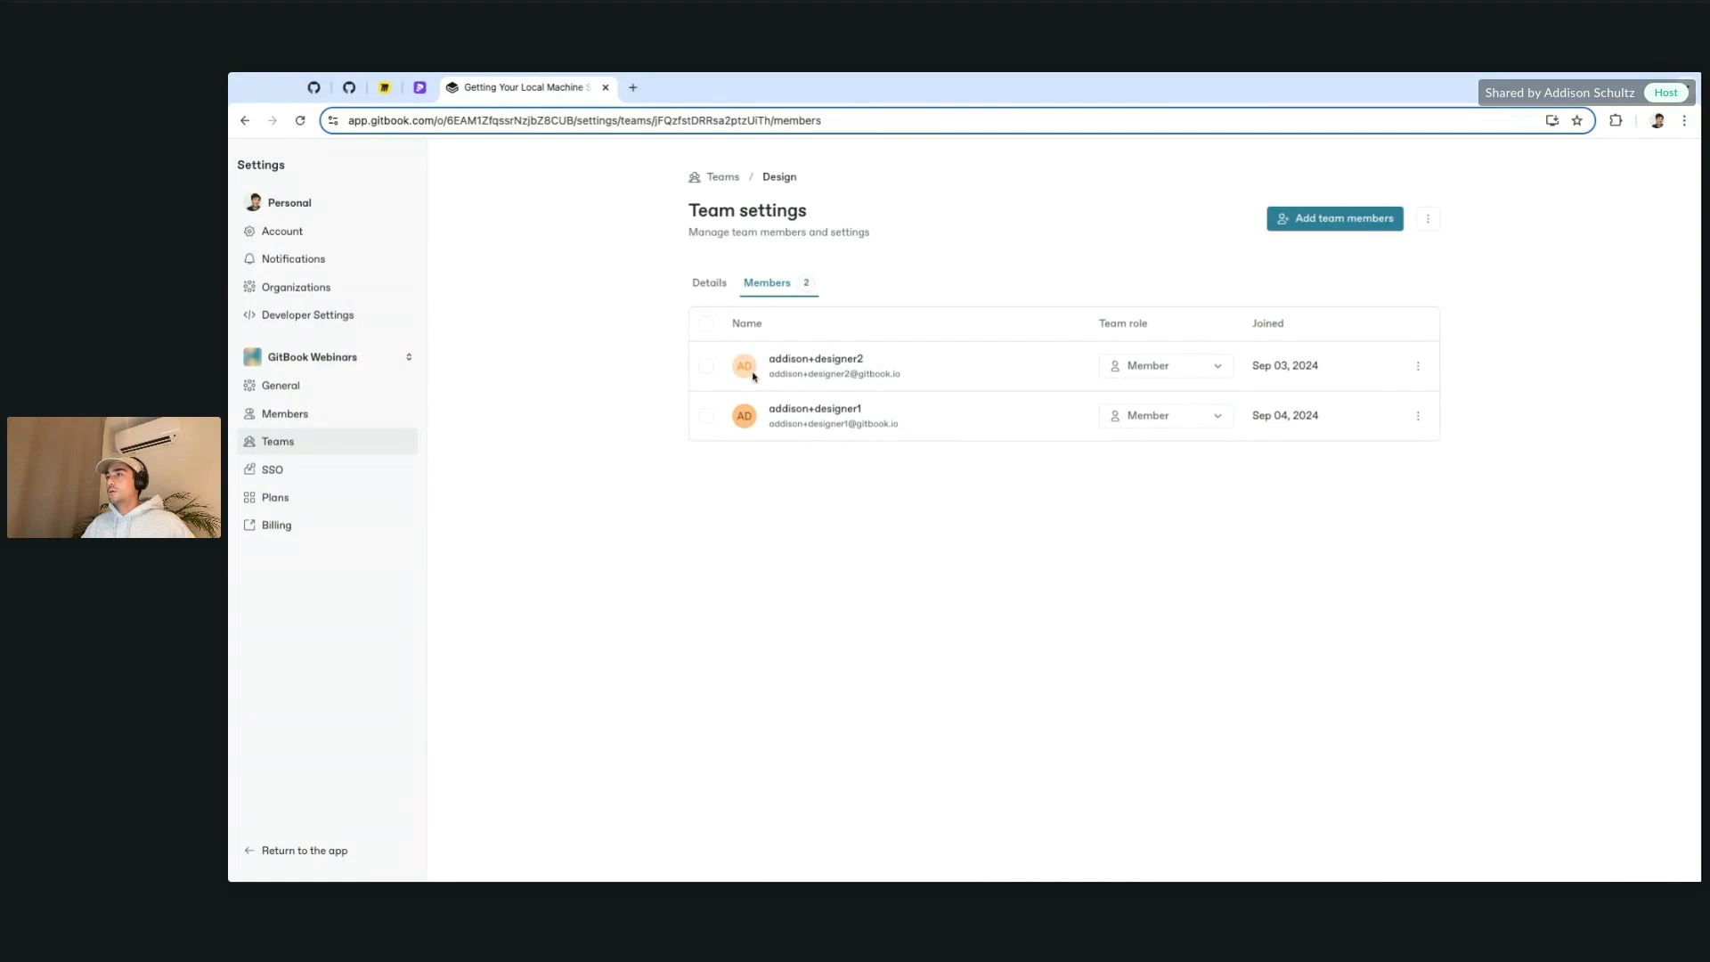
{"action": "left_click", "coordinate": [710, 281]}
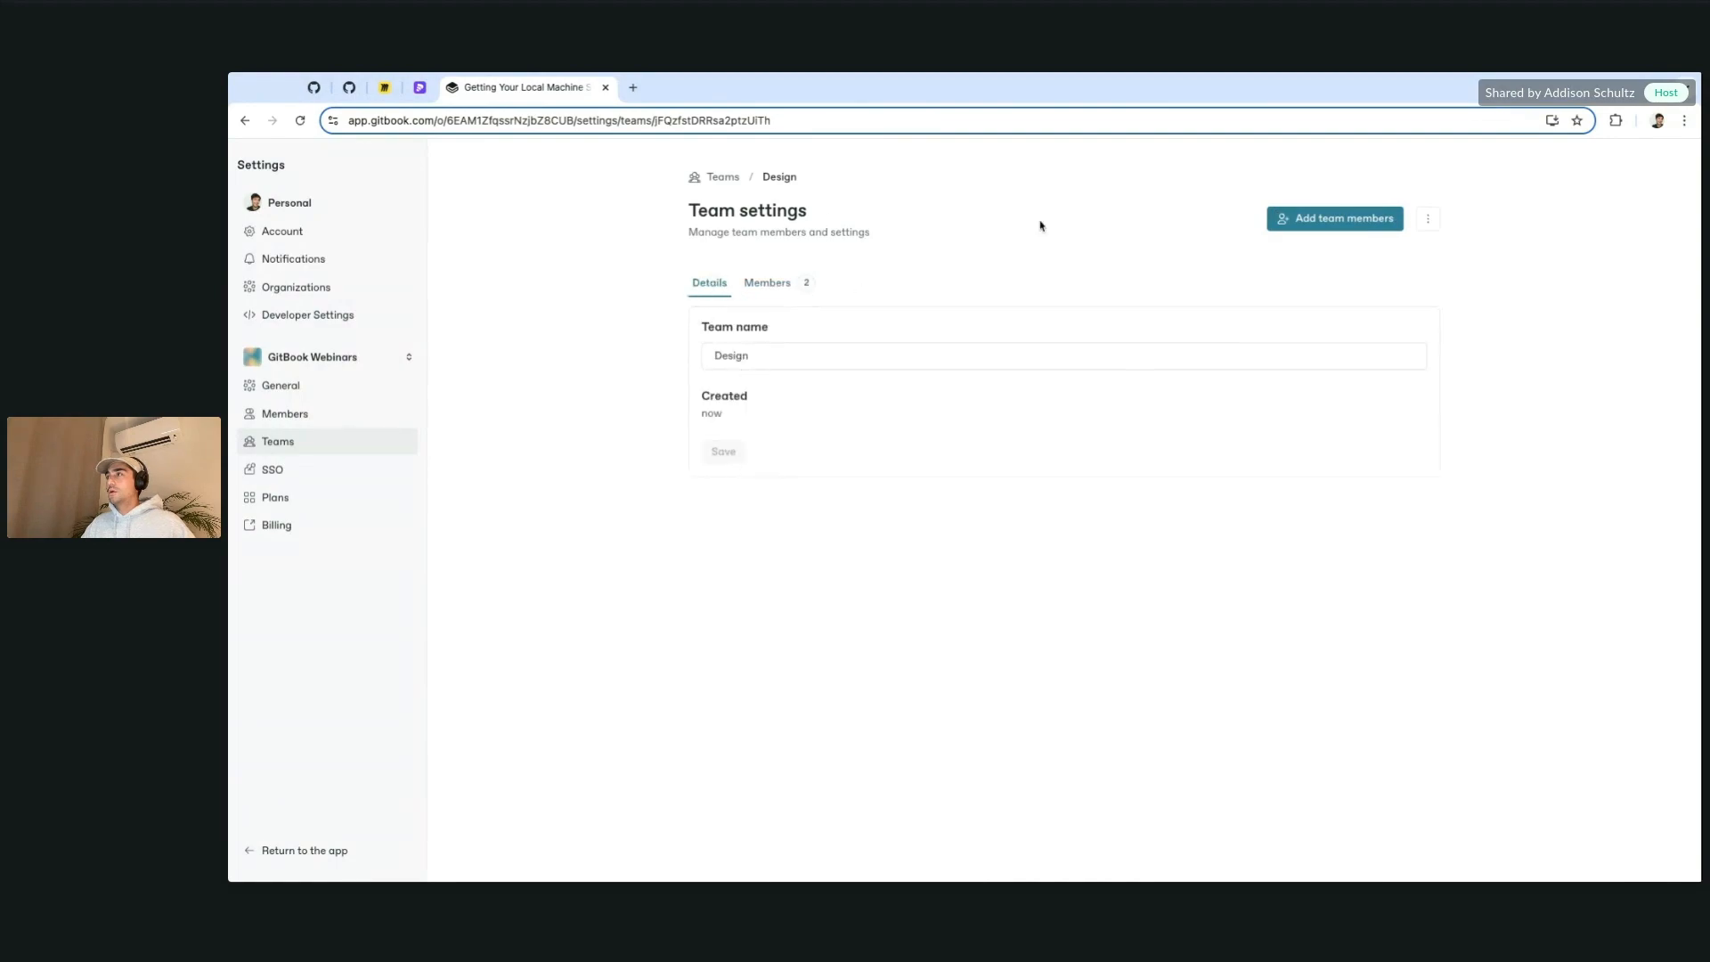
{"action": "left_click", "coordinate": [721, 177]}
Step: Create a team named Marketing and bring up its settings
{"action": "left_click", "coordinate": [1379, 191]}
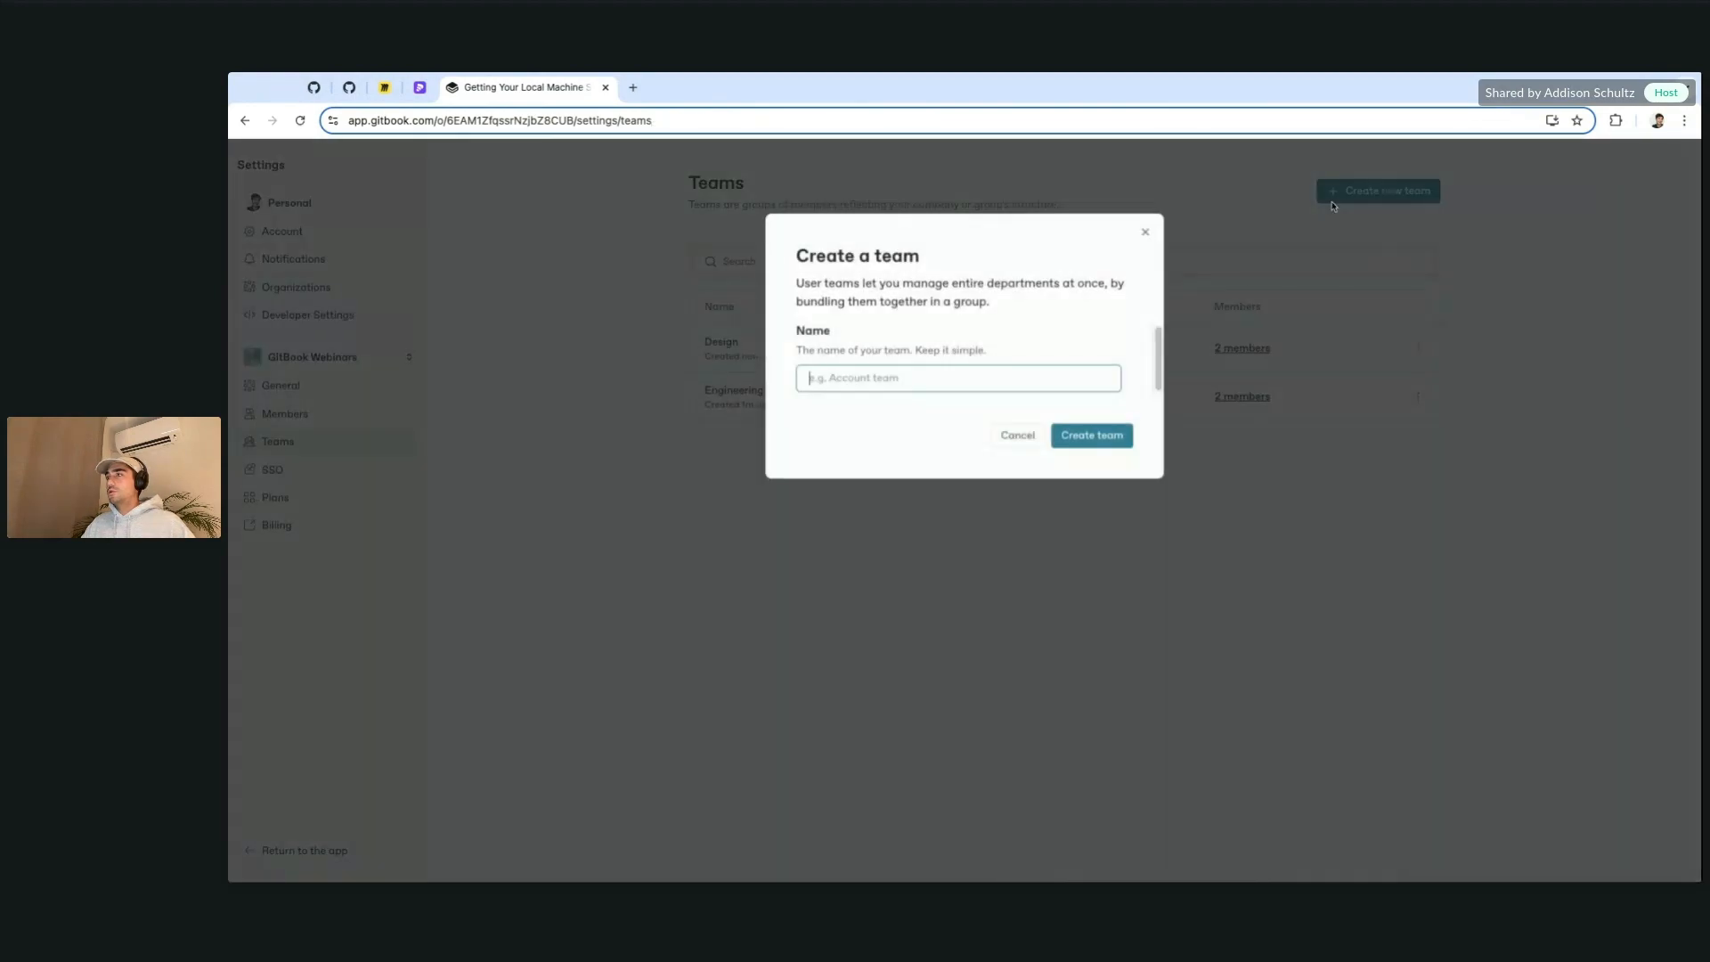
{"action": "type", "text": "Marketing"}
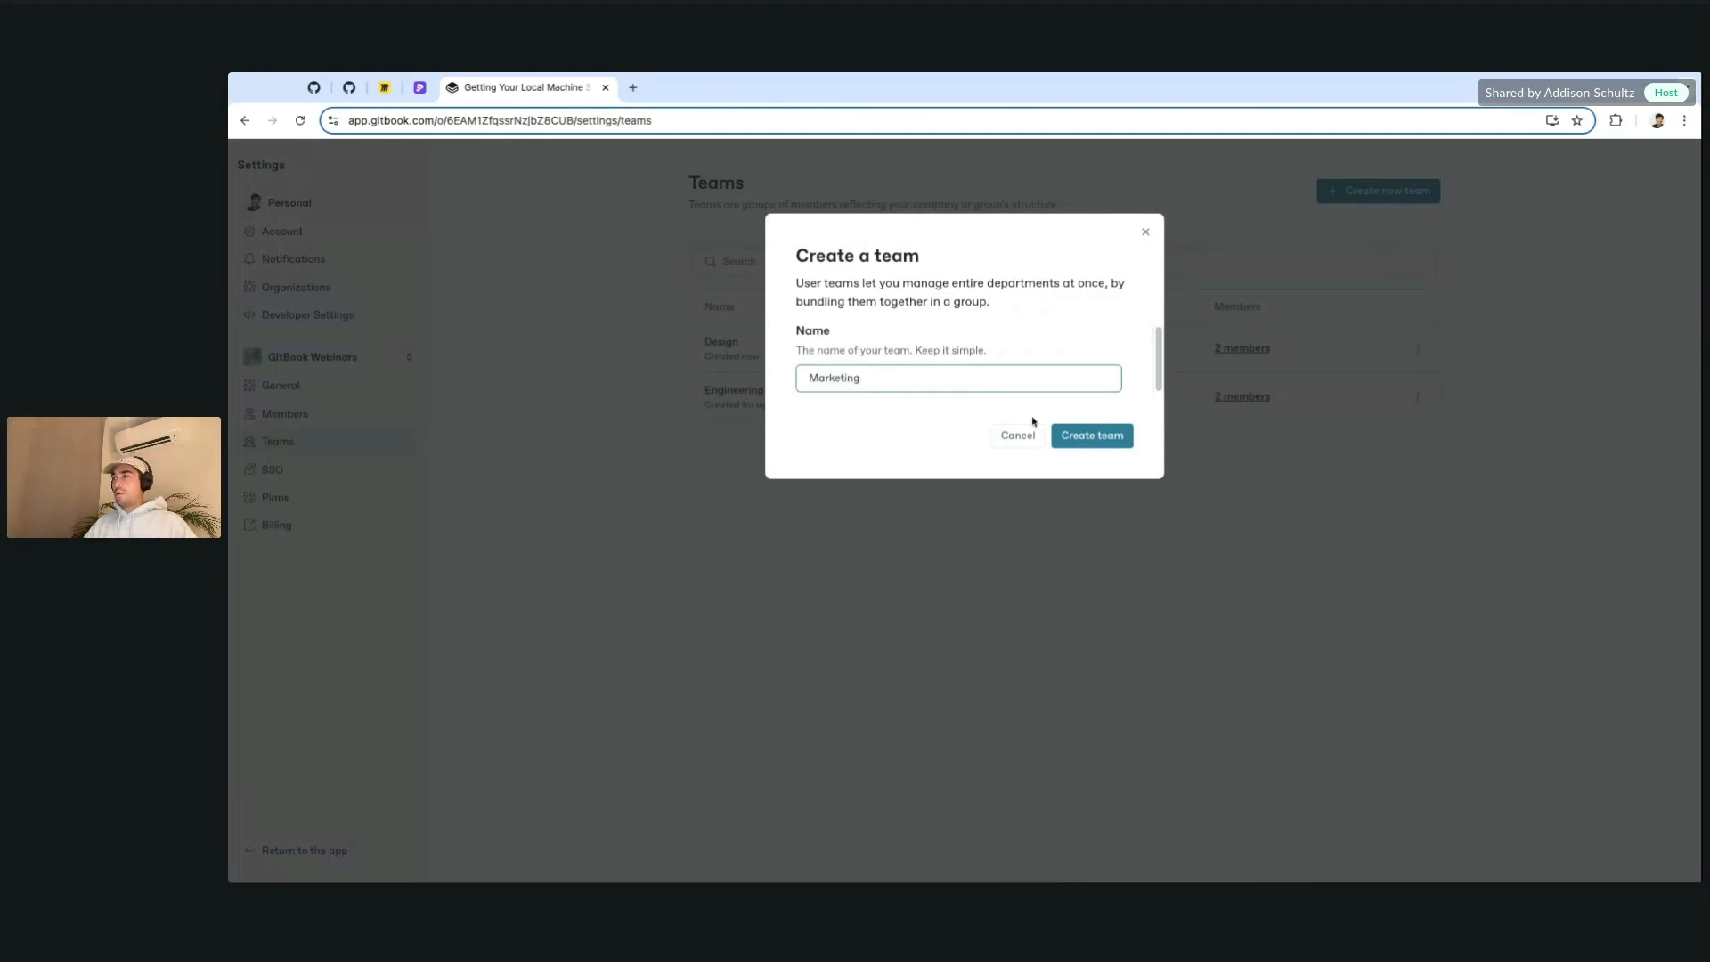
{"action": "left_click", "coordinate": [1082, 435]}
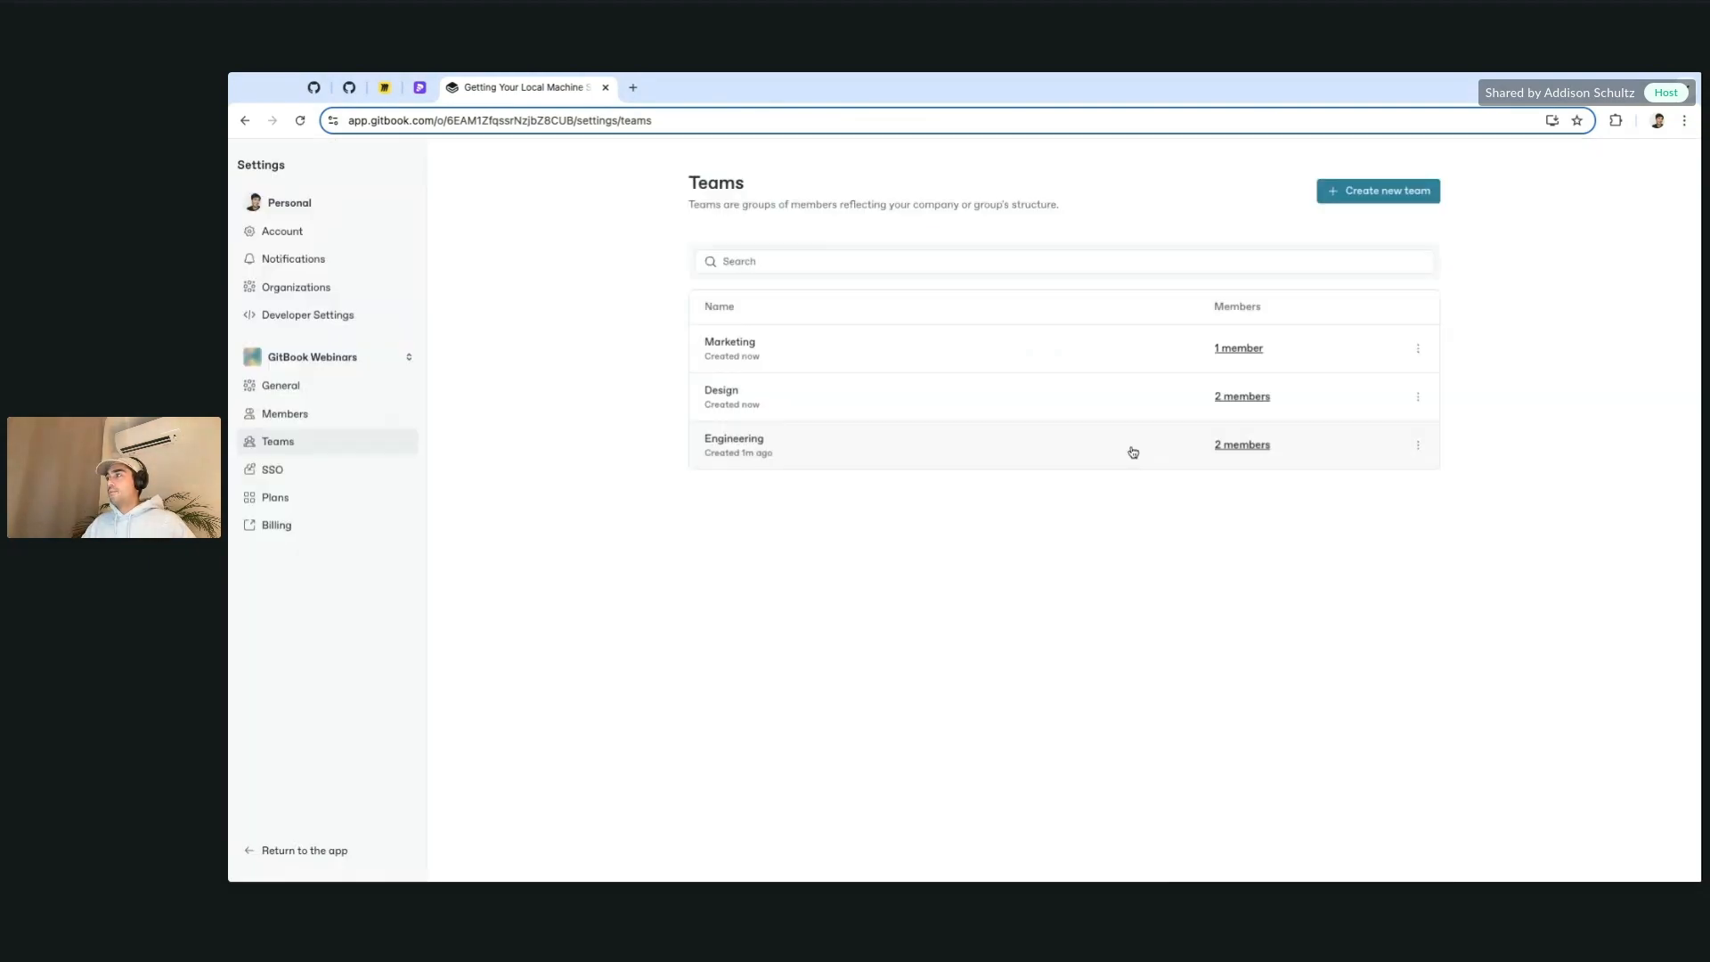
{"action": "left_click", "coordinate": [1418, 445]}
{"action": "left_click", "coordinate": [1385, 346]}
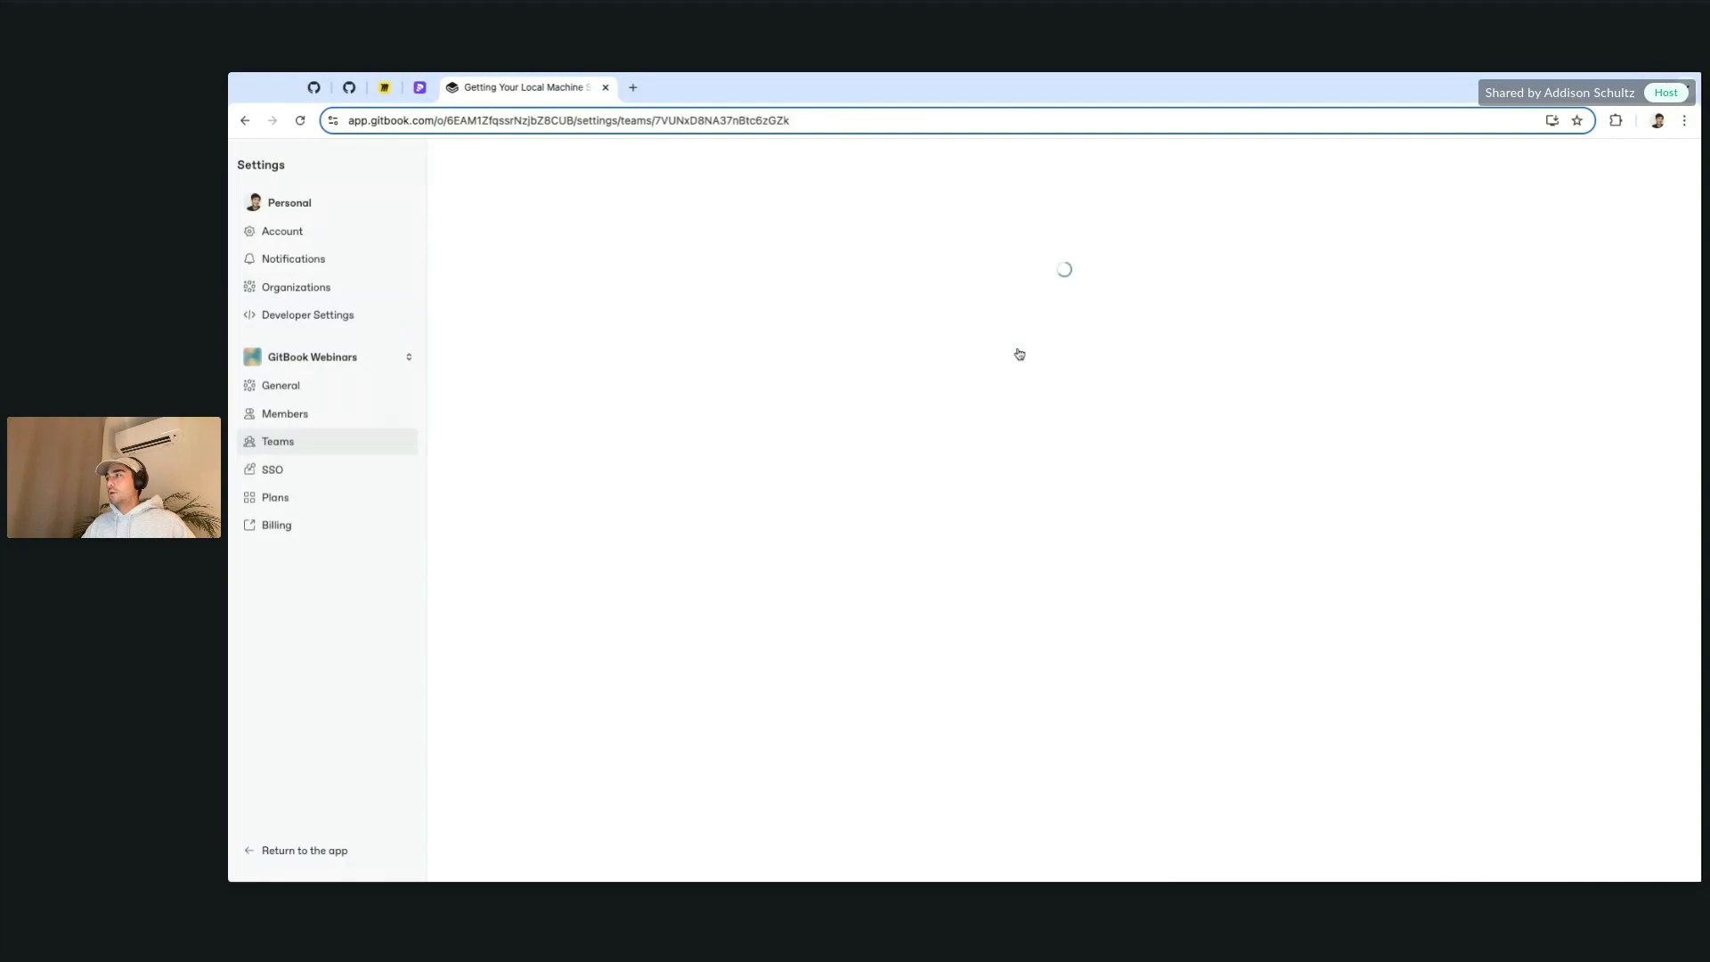
Step: Add the two marketing accounts to the Marketing team
{"action": "left_click", "coordinate": [1311, 220]}
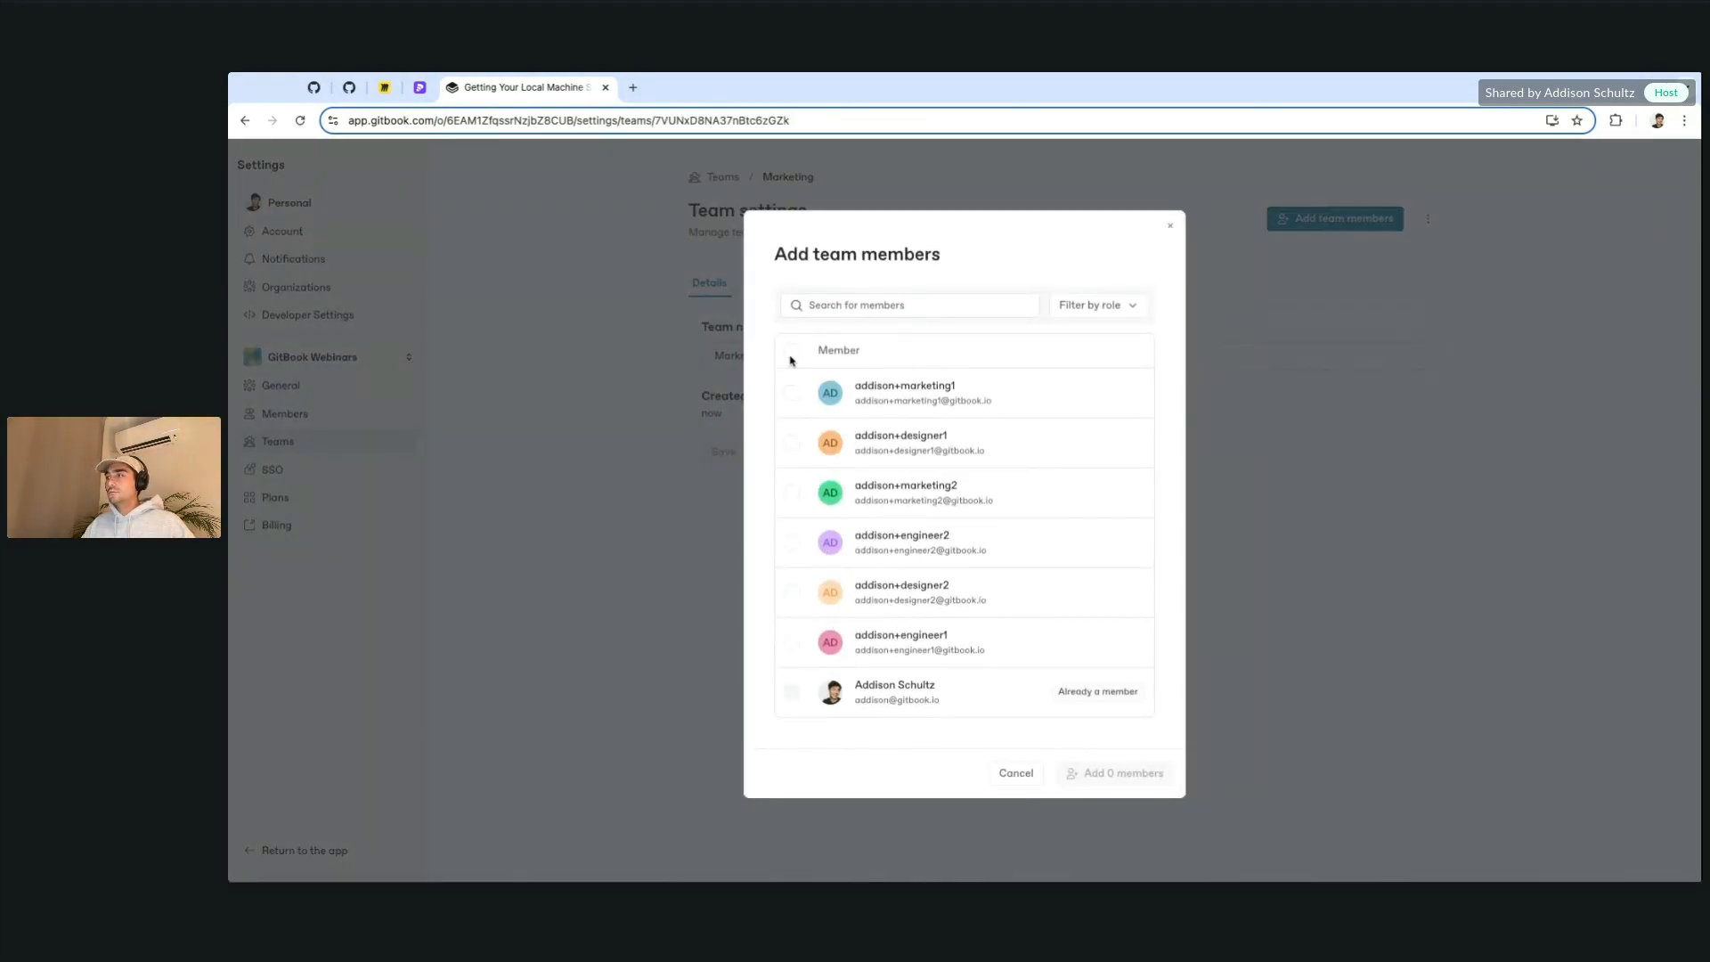
{"action": "left_click", "coordinate": [792, 393]}
{"action": "left_click", "coordinate": [797, 493]}
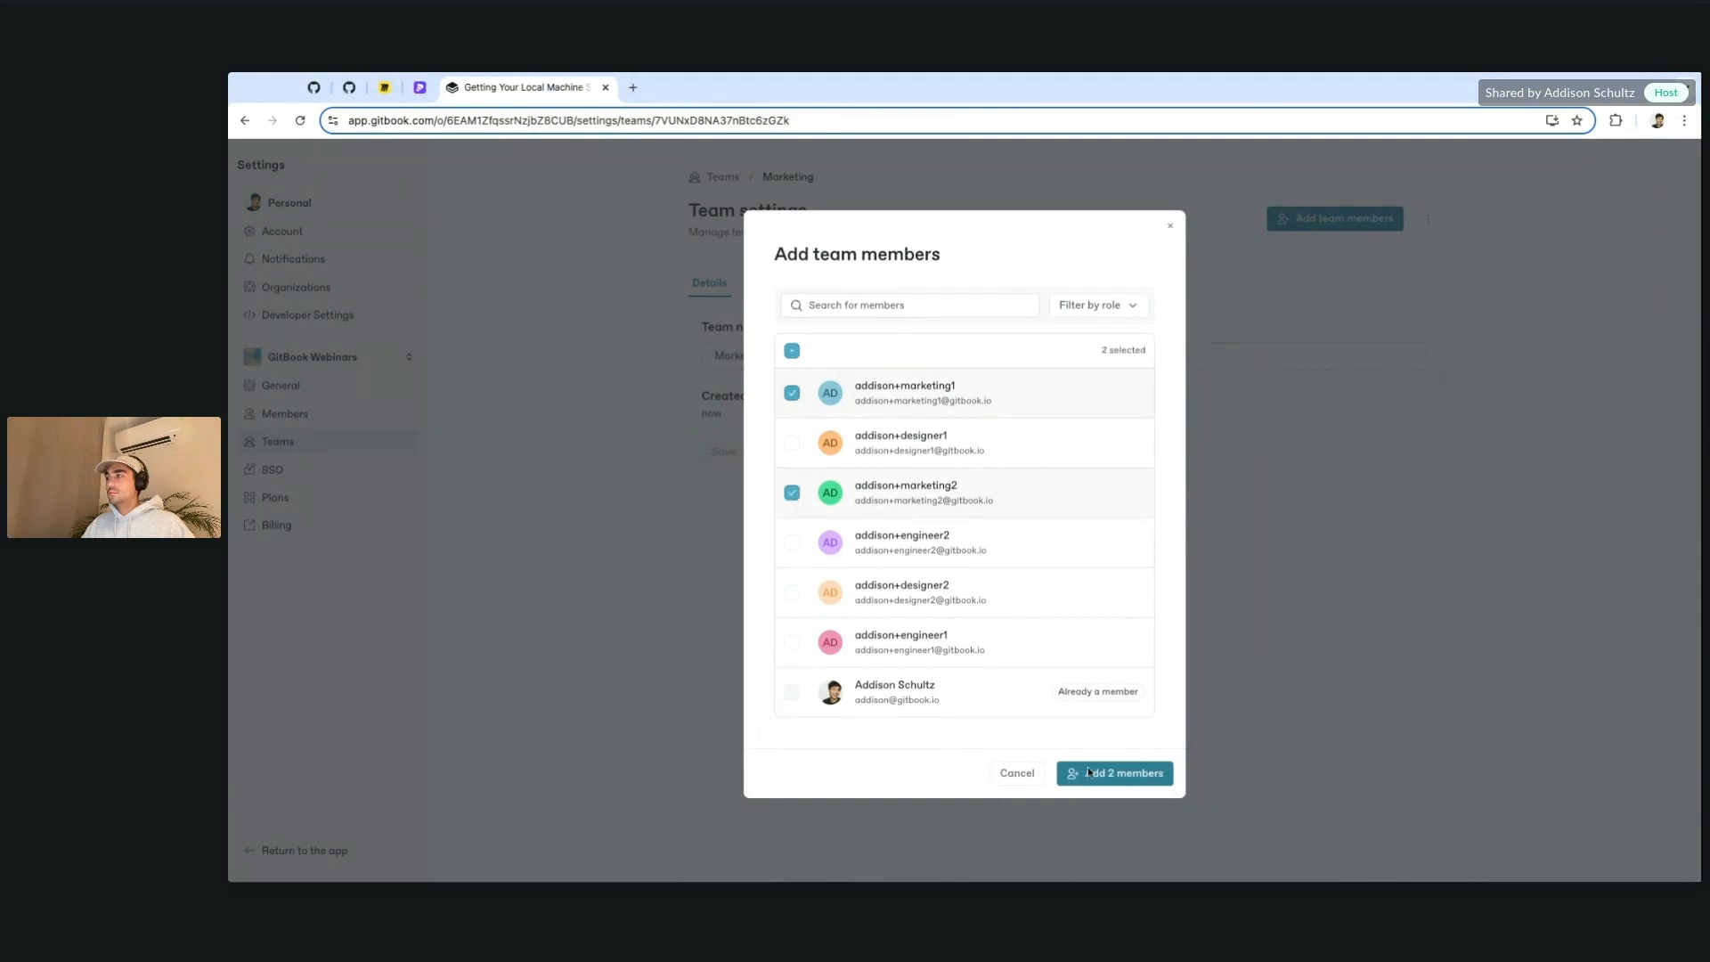
{"action": "left_click", "coordinate": [1122, 777]}
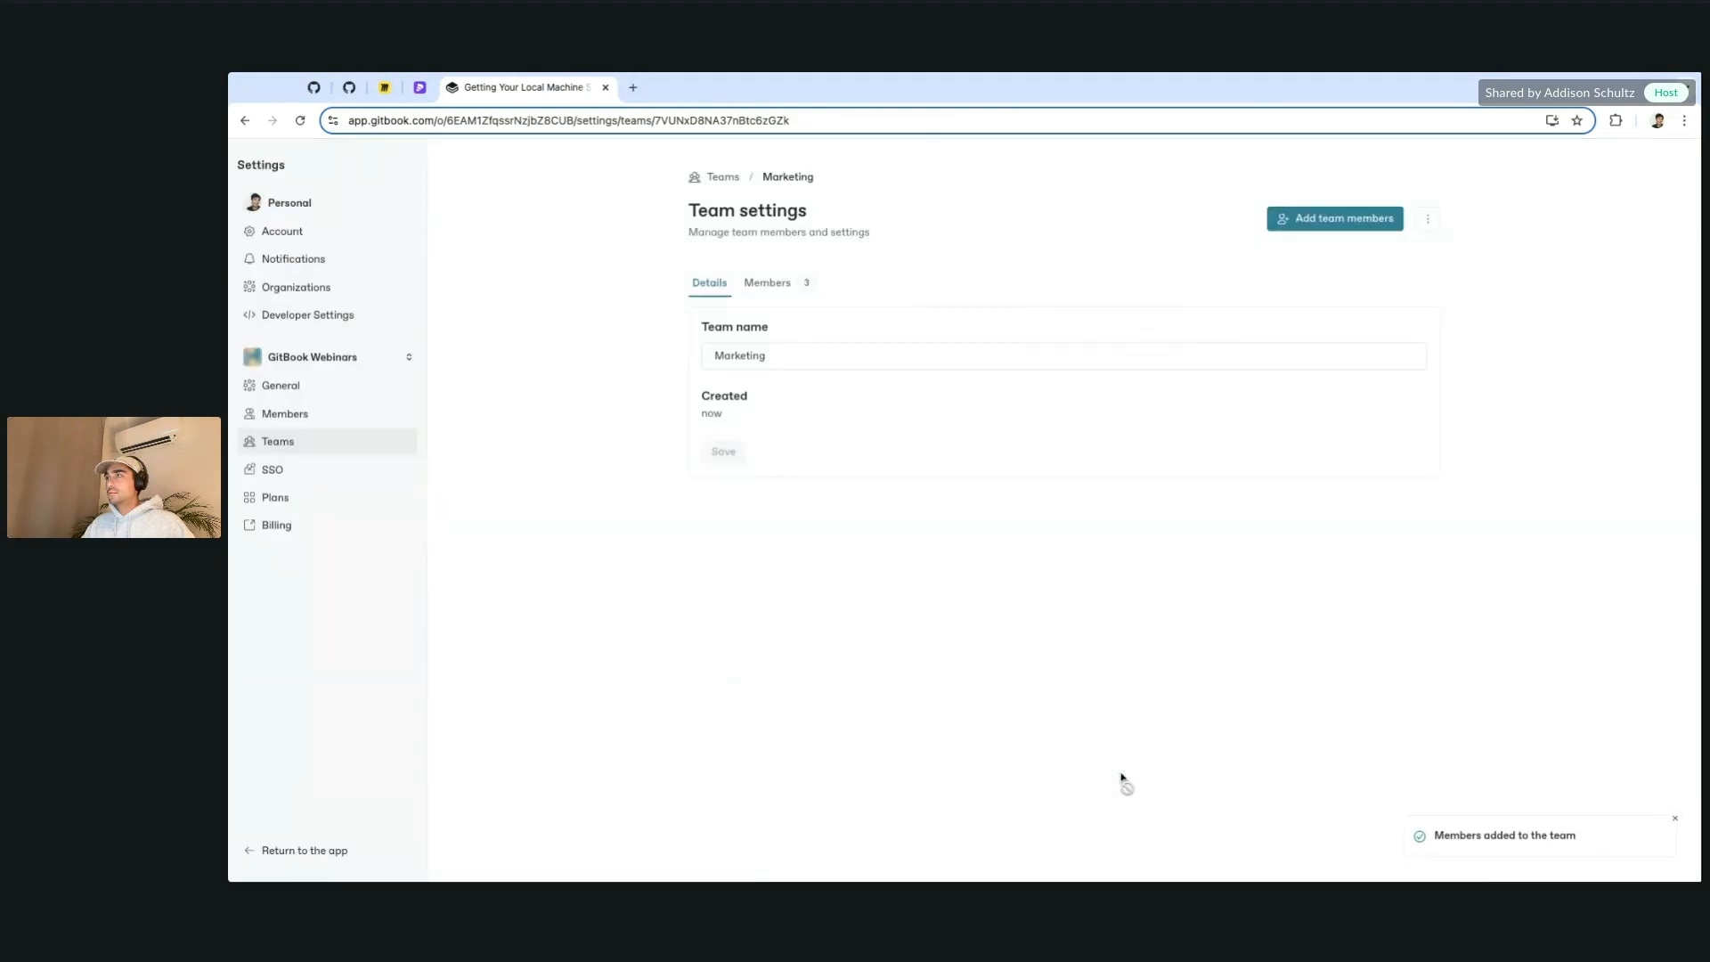
Step: Remove yourself from the Marketing team and return to the teams list
{"action": "left_click", "coordinate": [776, 285]}
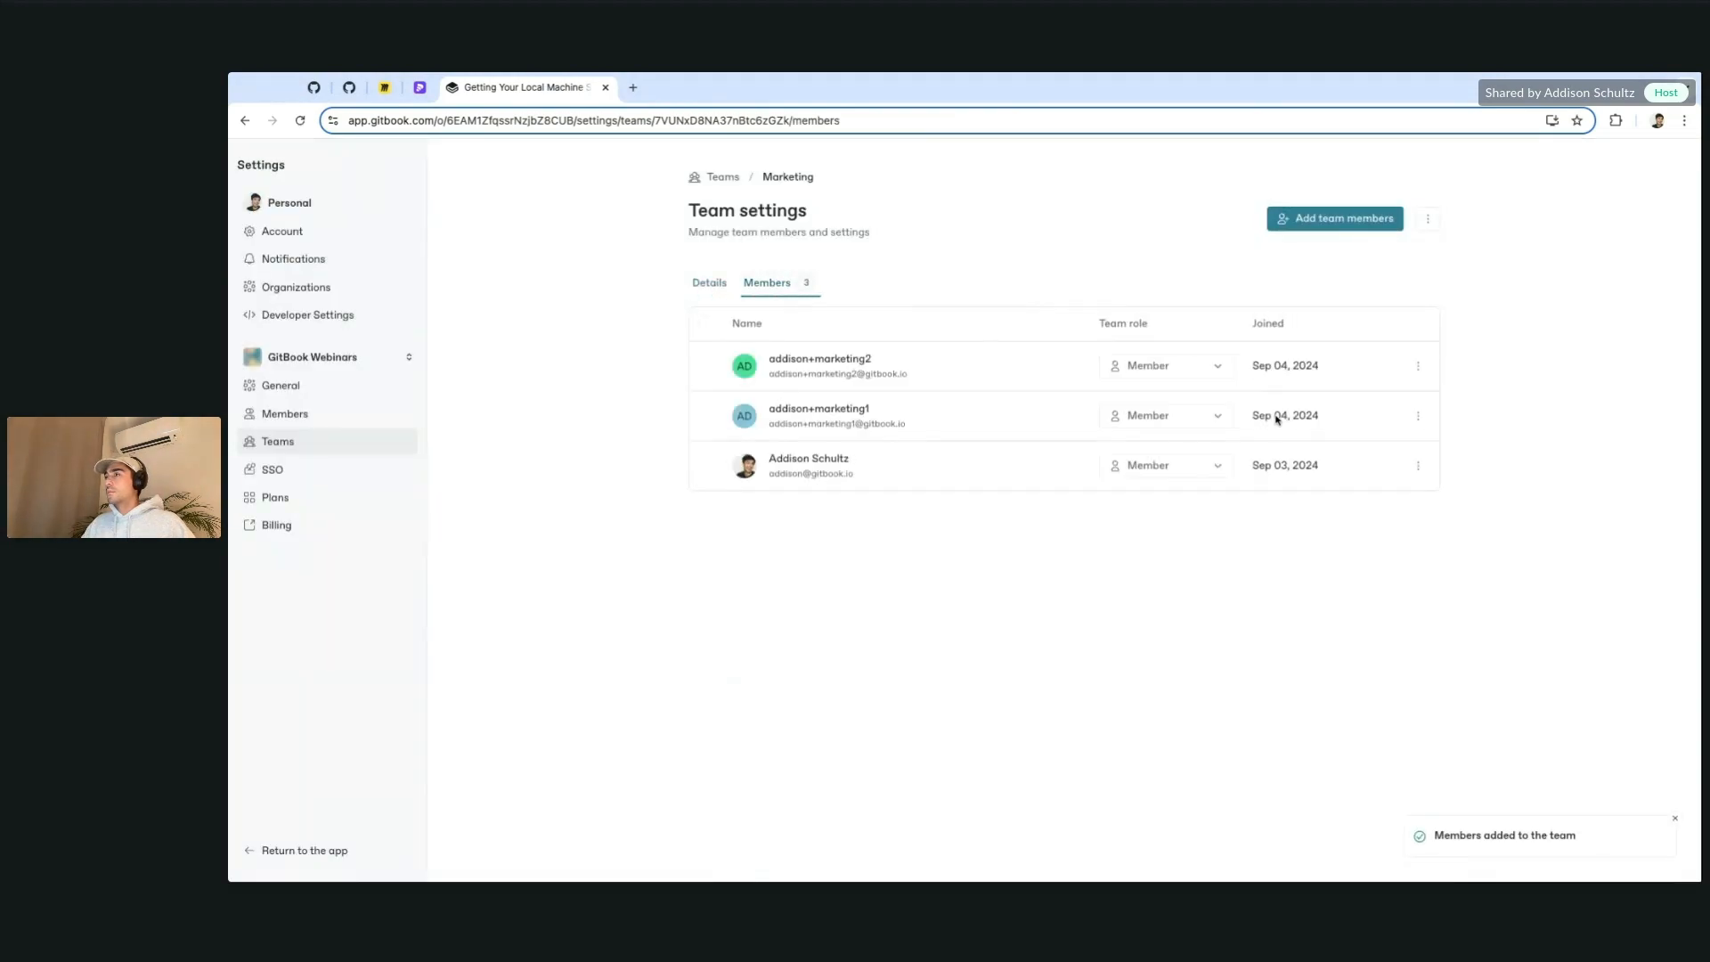
{"action": "left_click", "coordinate": [1418, 465]}
{"action": "left_click", "coordinate": [1489, 574]}
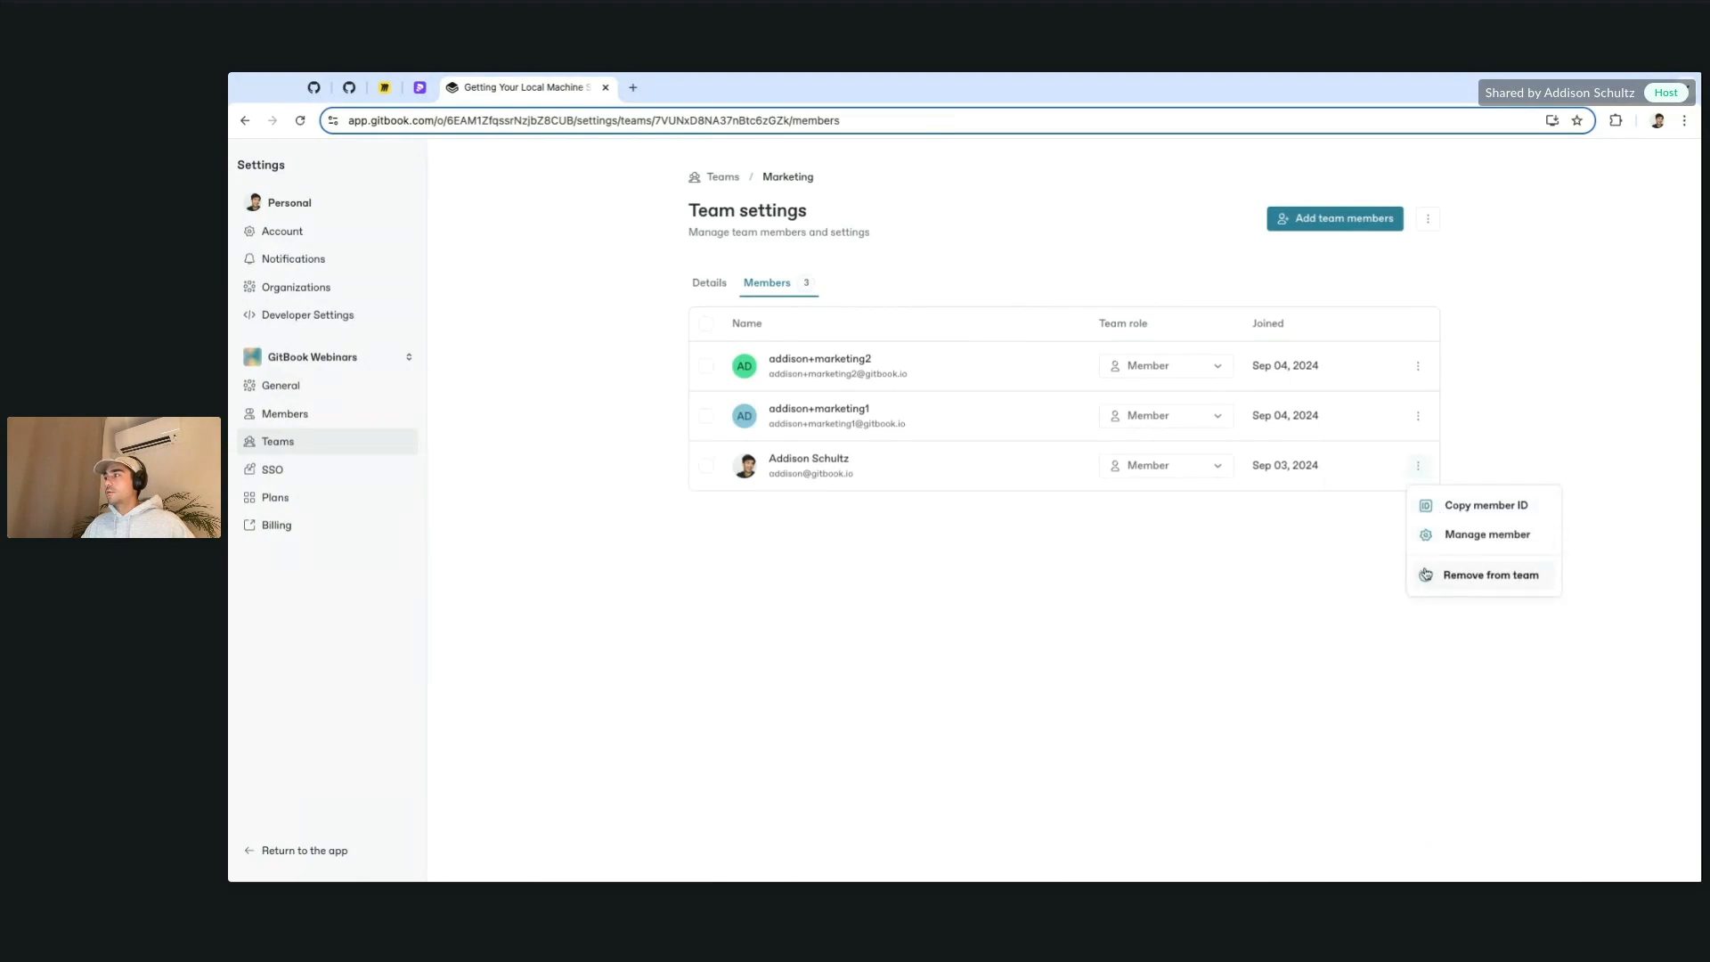
{"action": "left_click", "coordinate": [728, 292]}
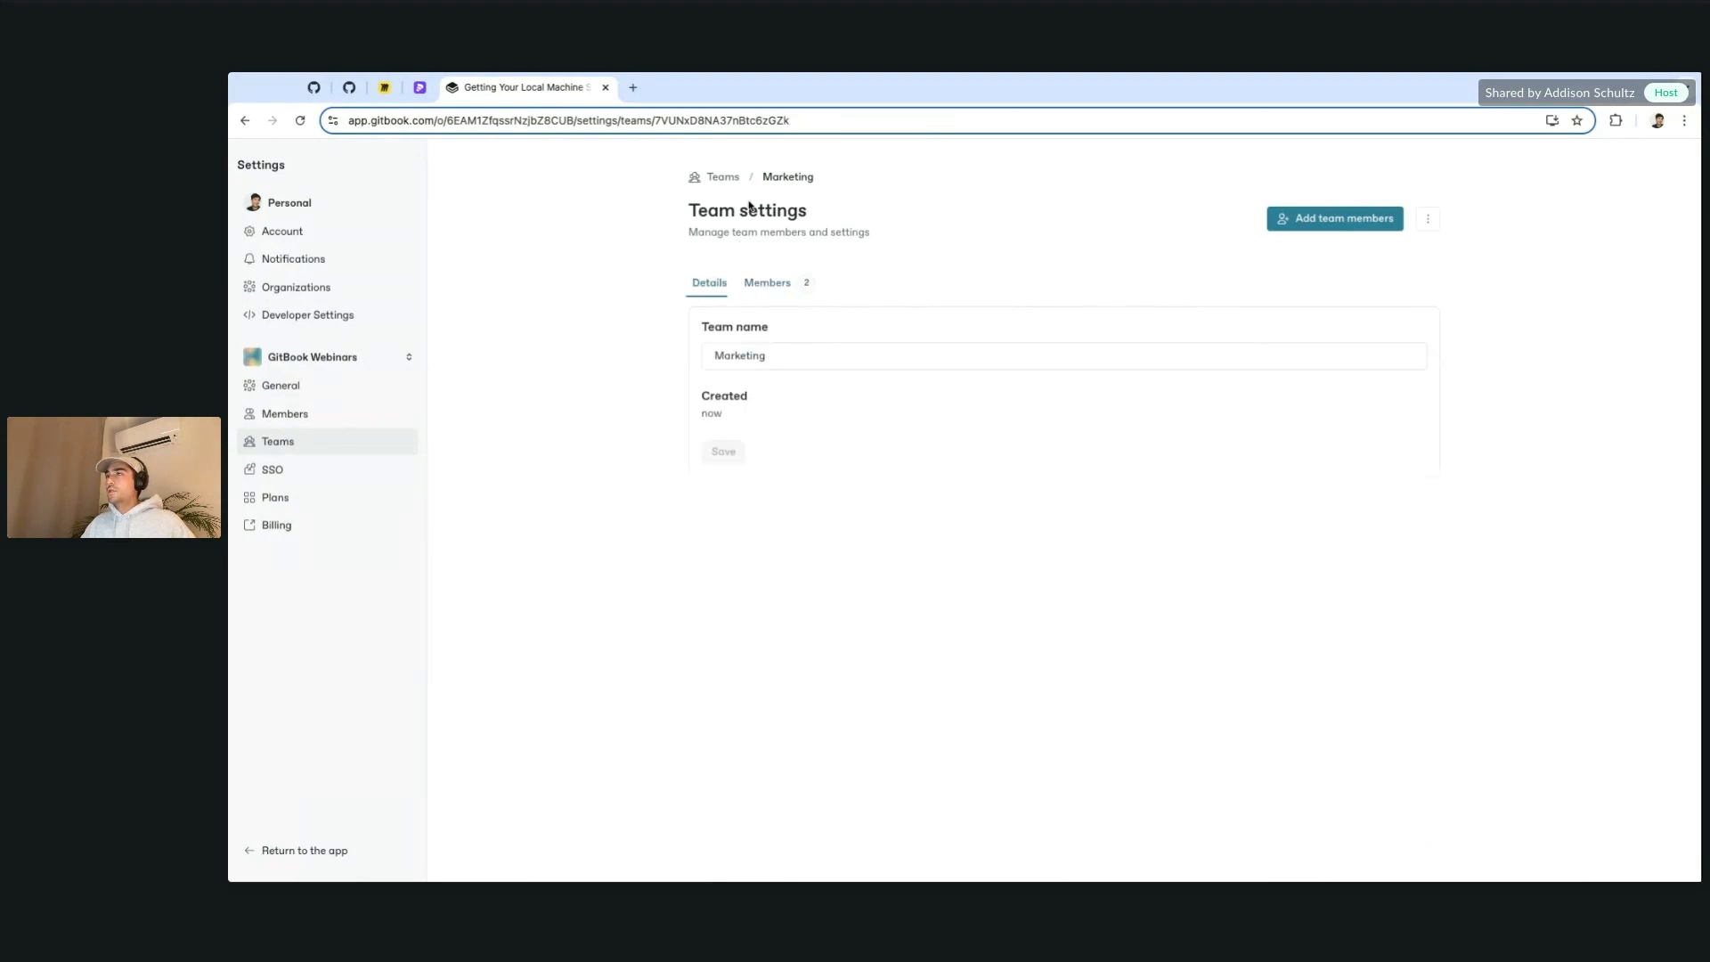
{"action": "left_click", "coordinate": [723, 178]}
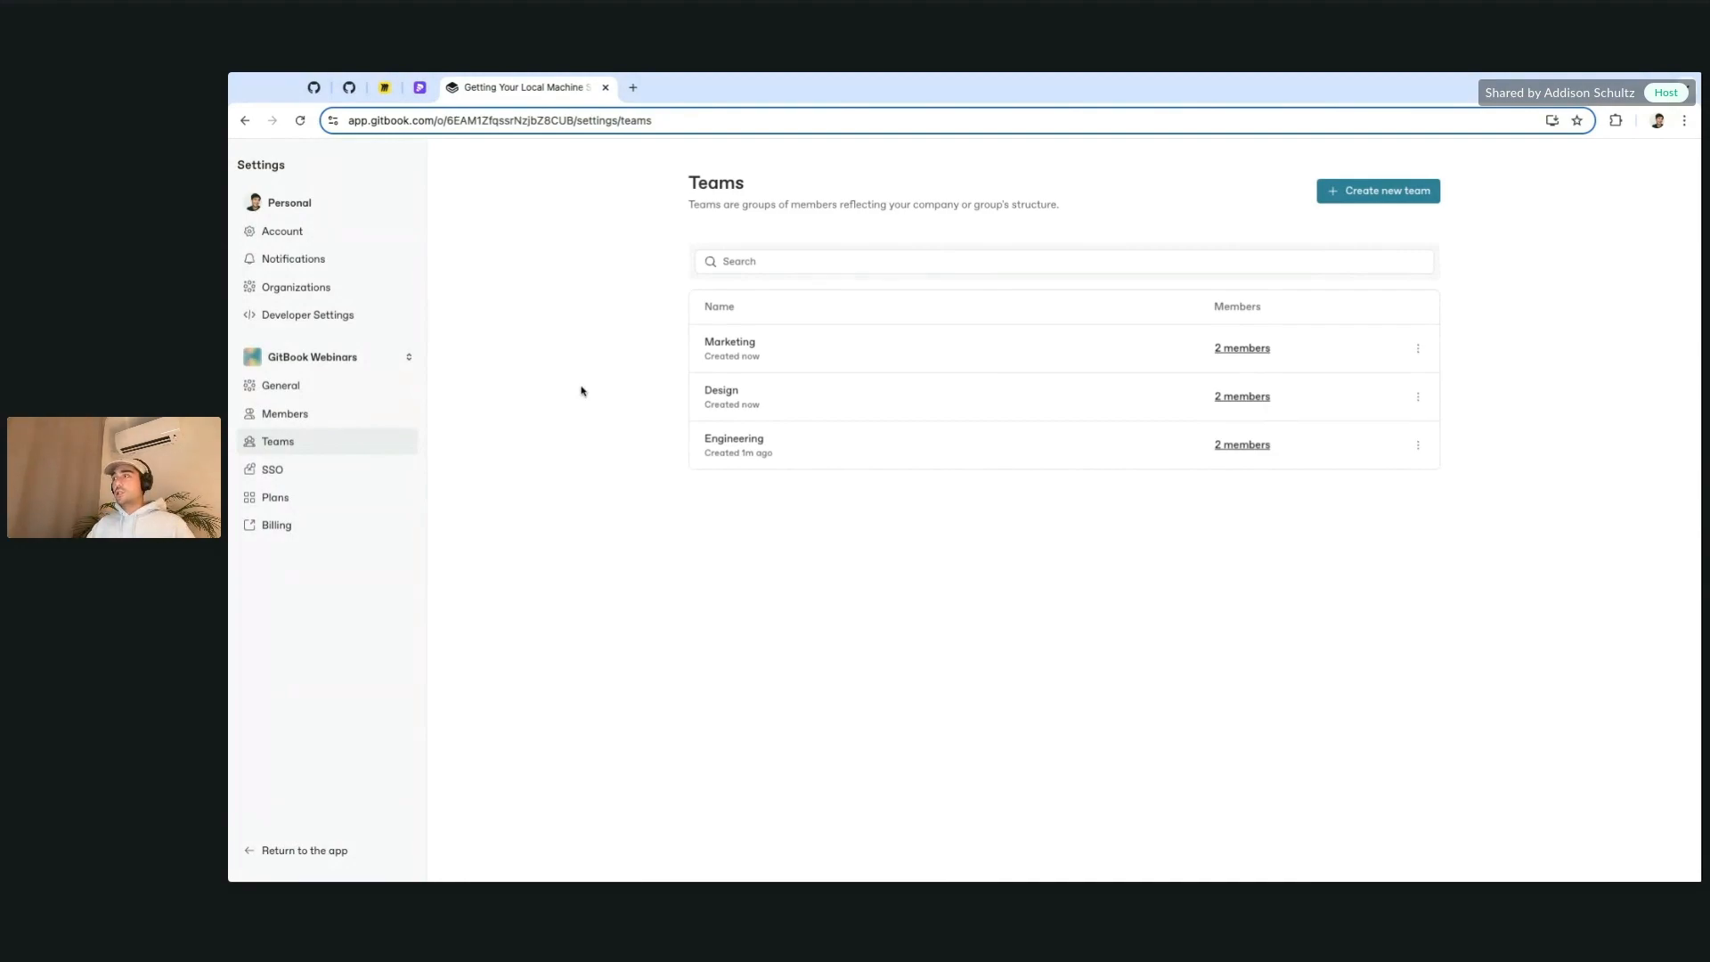
Step: Create a new team named 'Leadership'
{"action": "left_click", "coordinate": [1400, 194]}
{"action": "type", "text": "Leadership"}
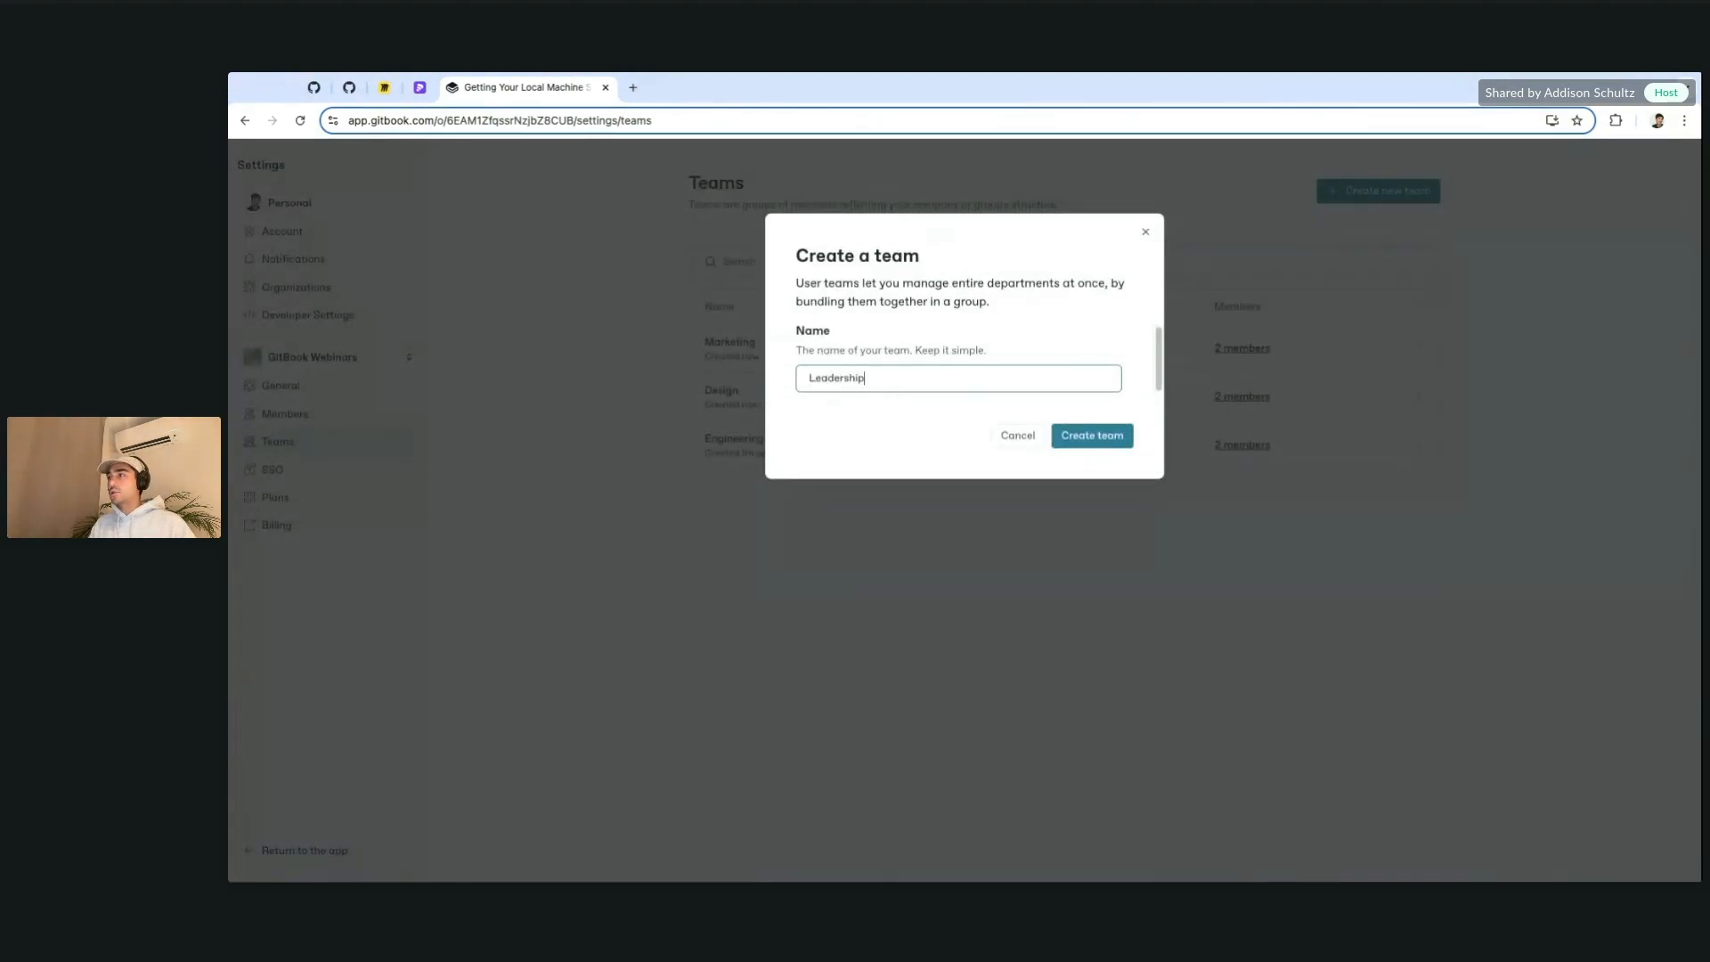
{"action": "left_click", "coordinate": [1126, 439]}
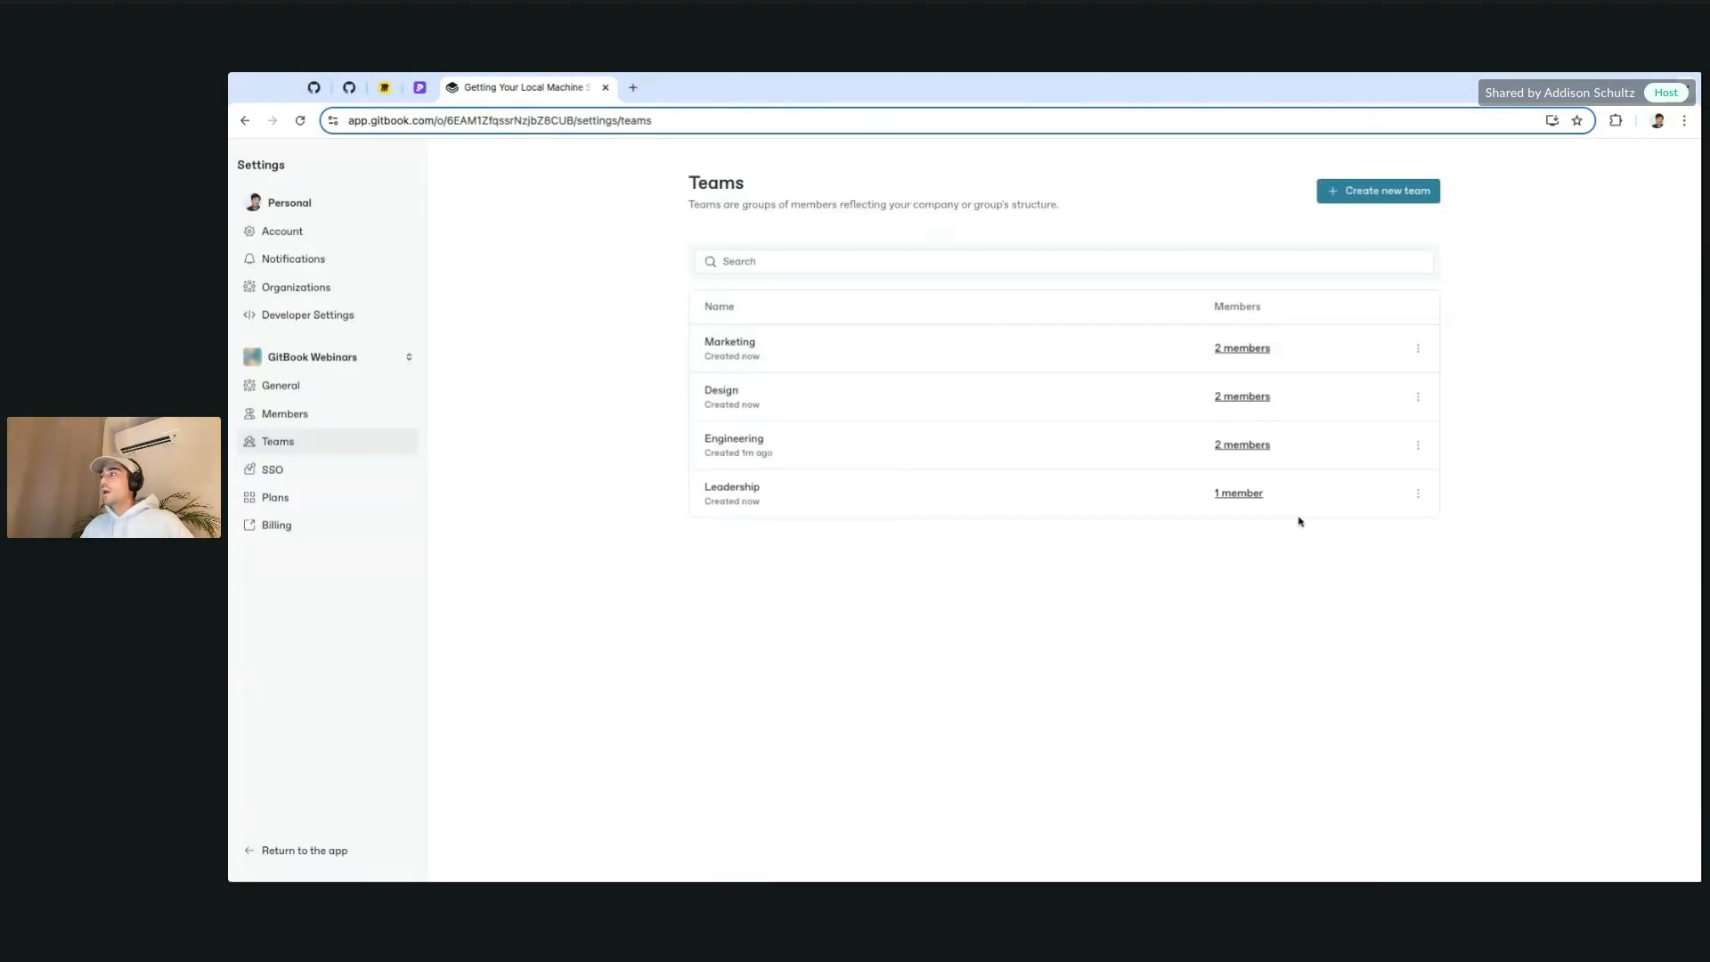
Step: Add marketing1, designer1 and engineer1 to the Leadership team's members
{"action": "left_click", "coordinate": [1417, 492]}
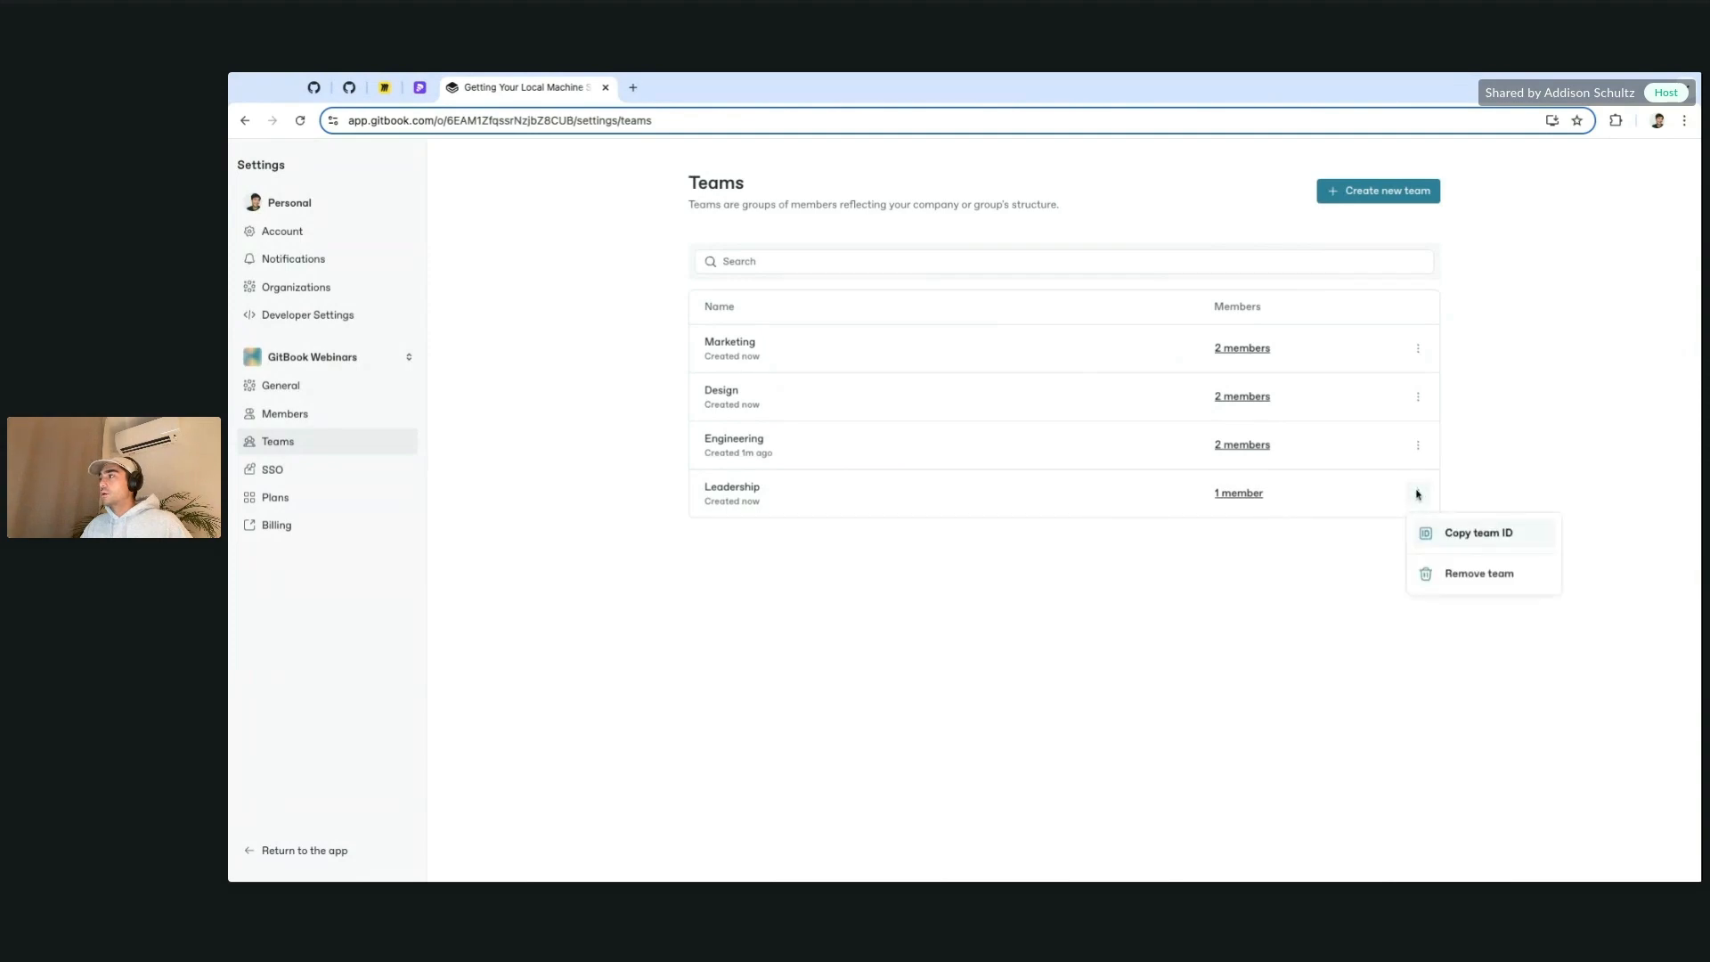
{"action": "left_click", "coordinate": [992, 504]}
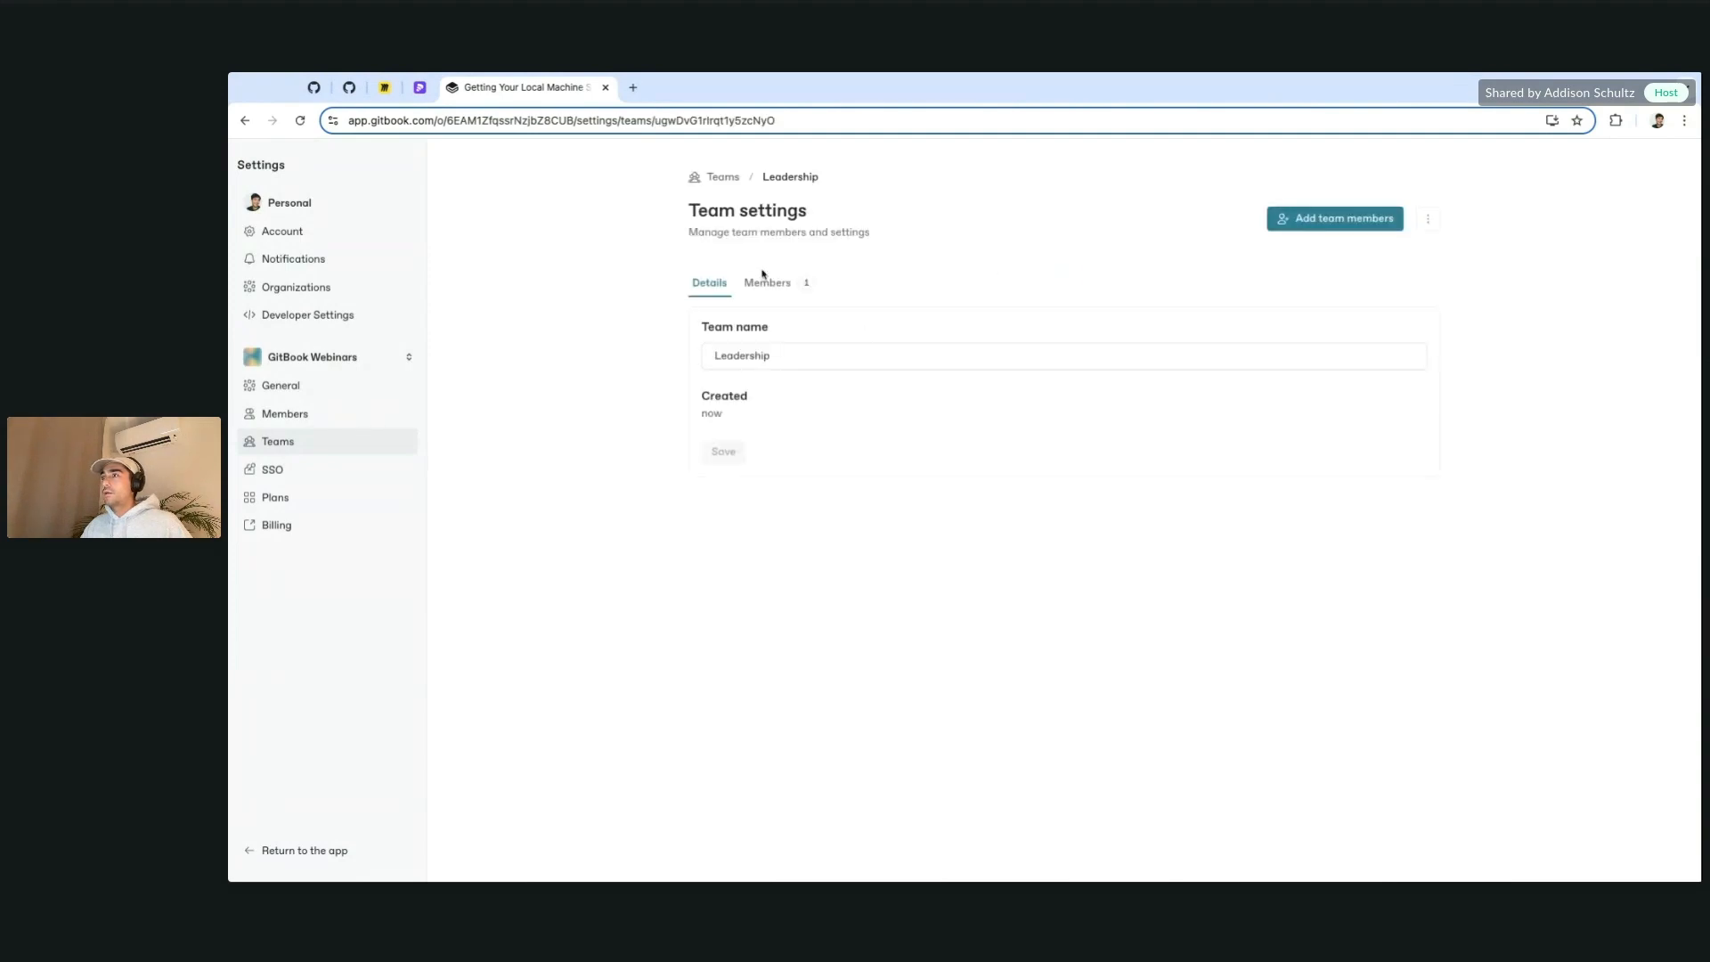
{"action": "left_click", "coordinate": [764, 282]}
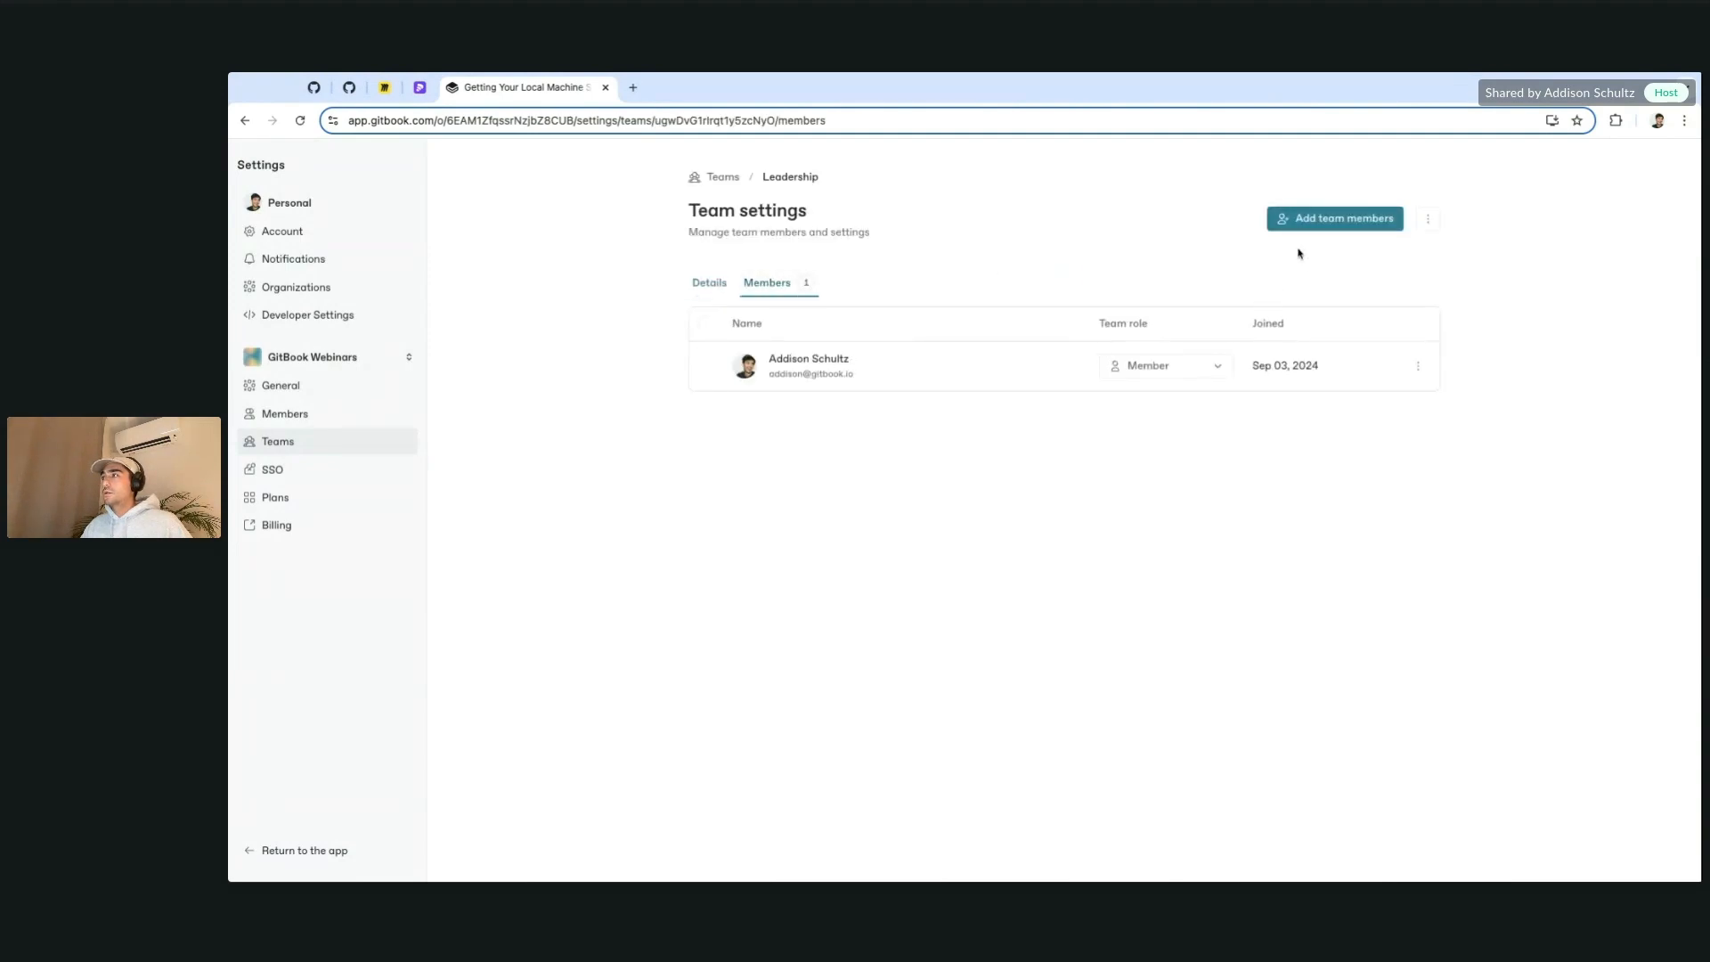
{"action": "left_click", "coordinate": [1314, 225]}
{"action": "left_click", "coordinate": [792, 392]}
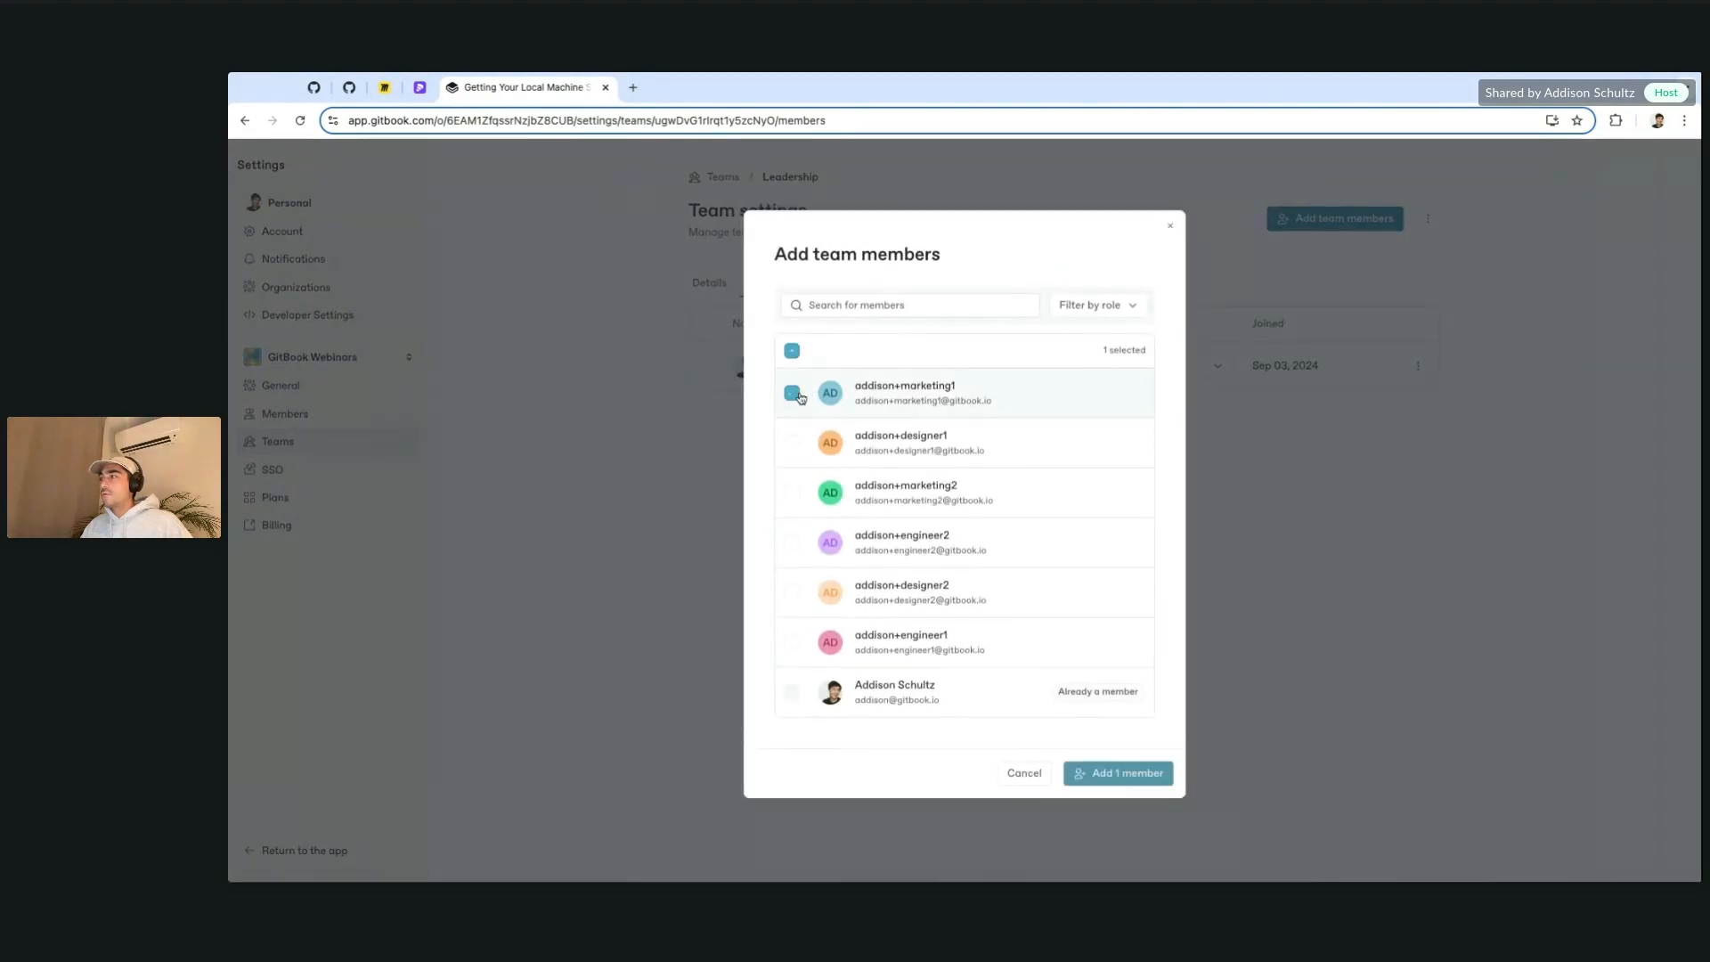
{"action": "left_click", "coordinate": [791, 442]}
{"action": "left_click", "coordinate": [791, 642]}
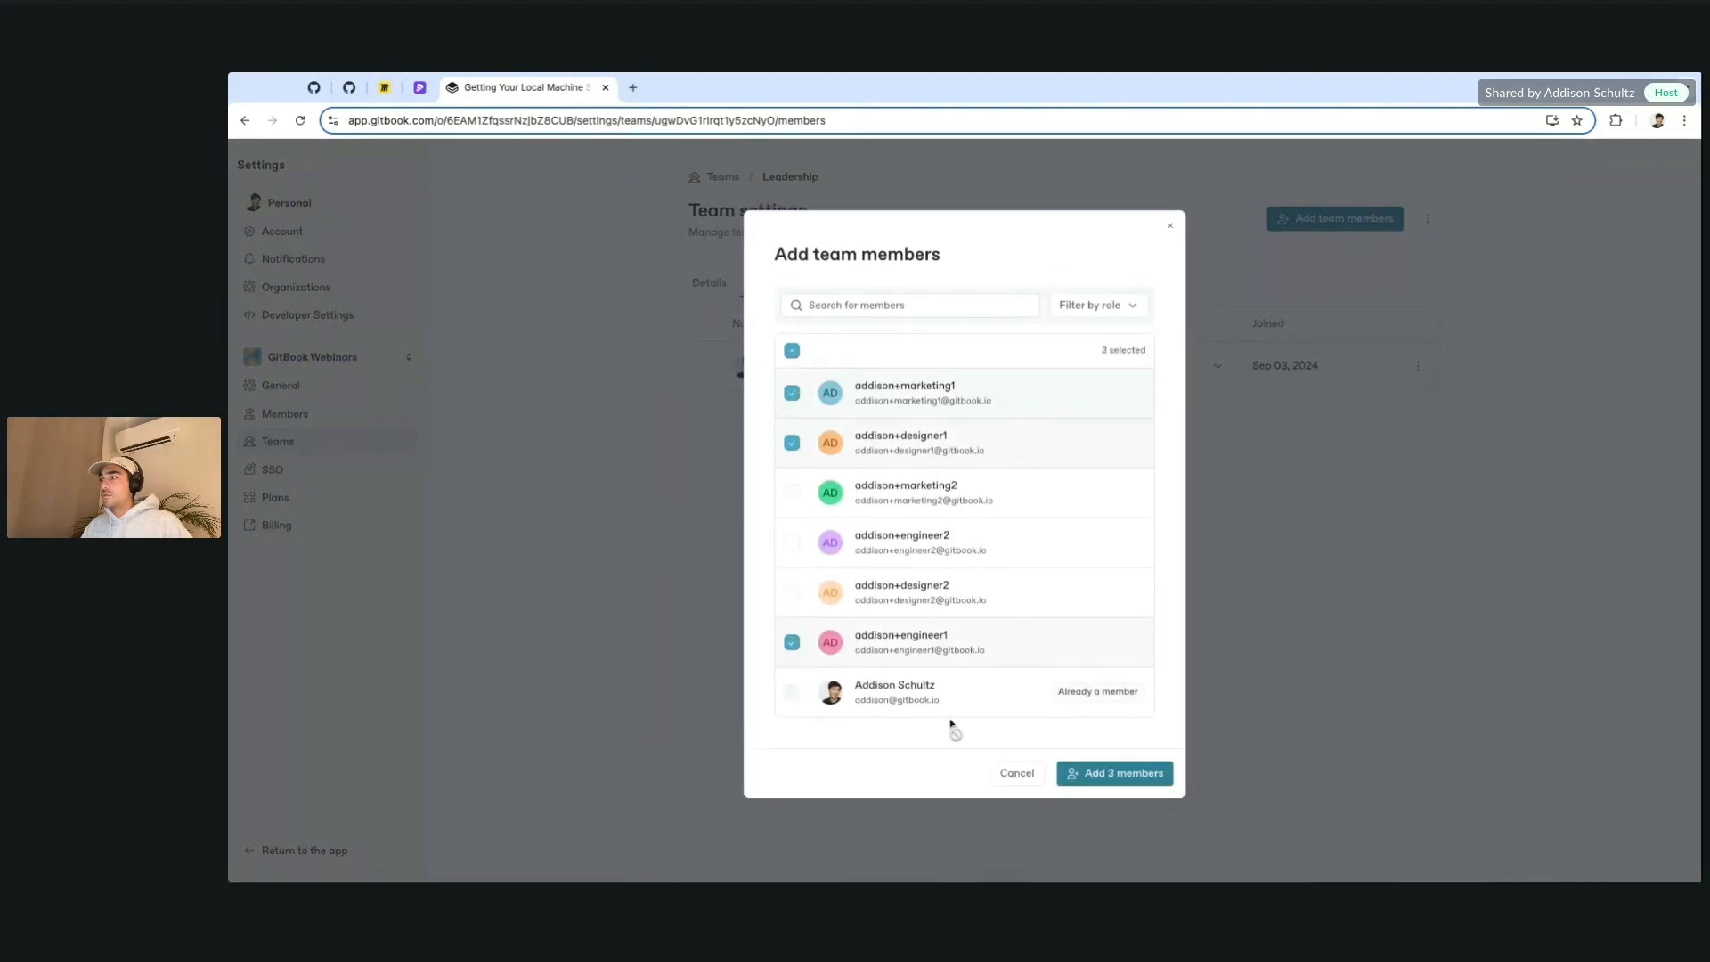
{"action": "left_click", "coordinate": [1113, 772]}
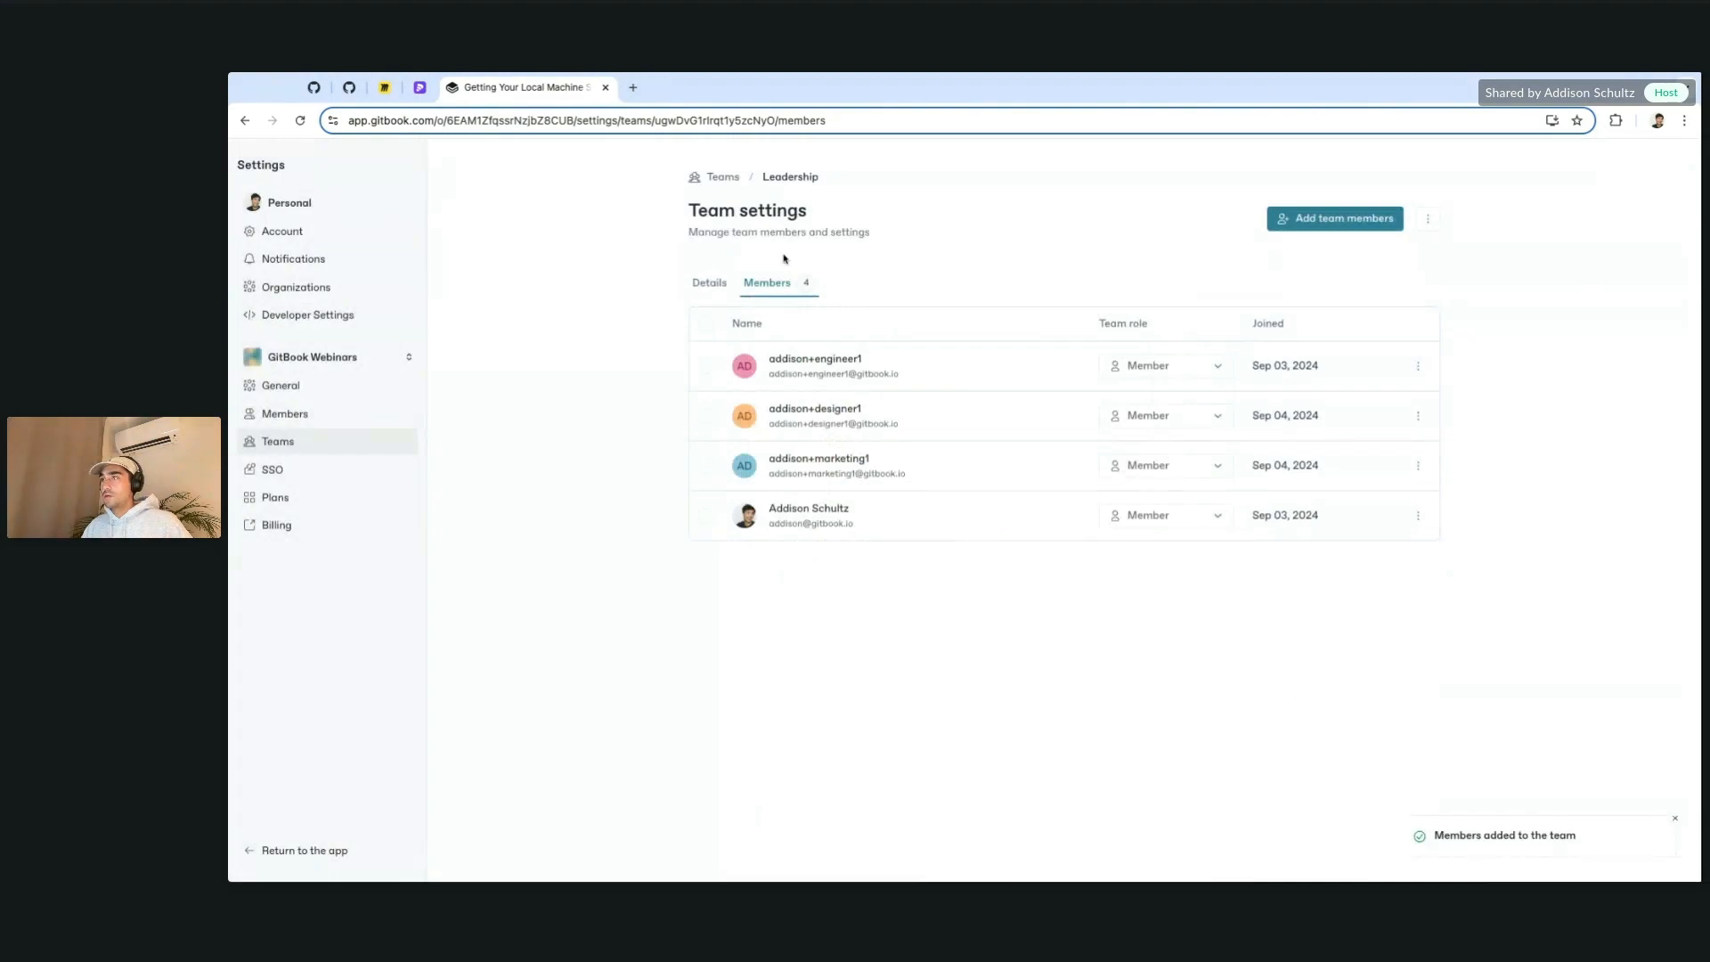
Step: Confirm Leadership has four members, then return to the teams list
{"action": "left_click", "coordinate": [710, 283]}
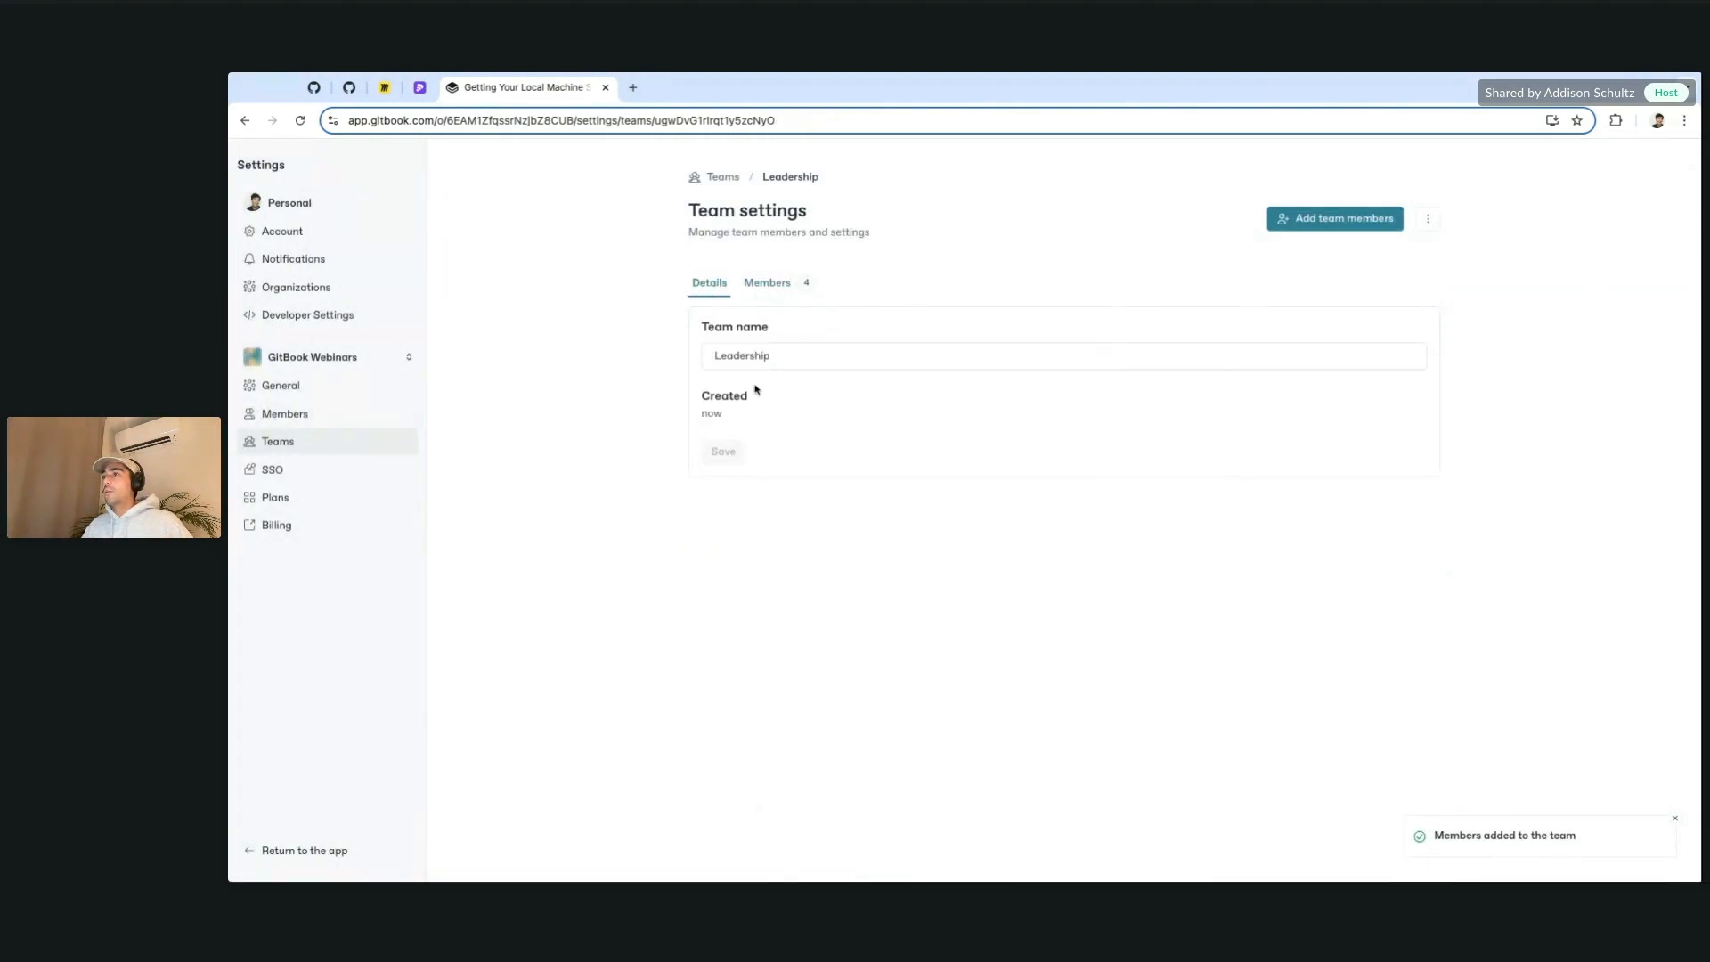
{"action": "left_click", "coordinate": [773, 282]}
{"action": "left_click", "coordinate": [732, 180]}
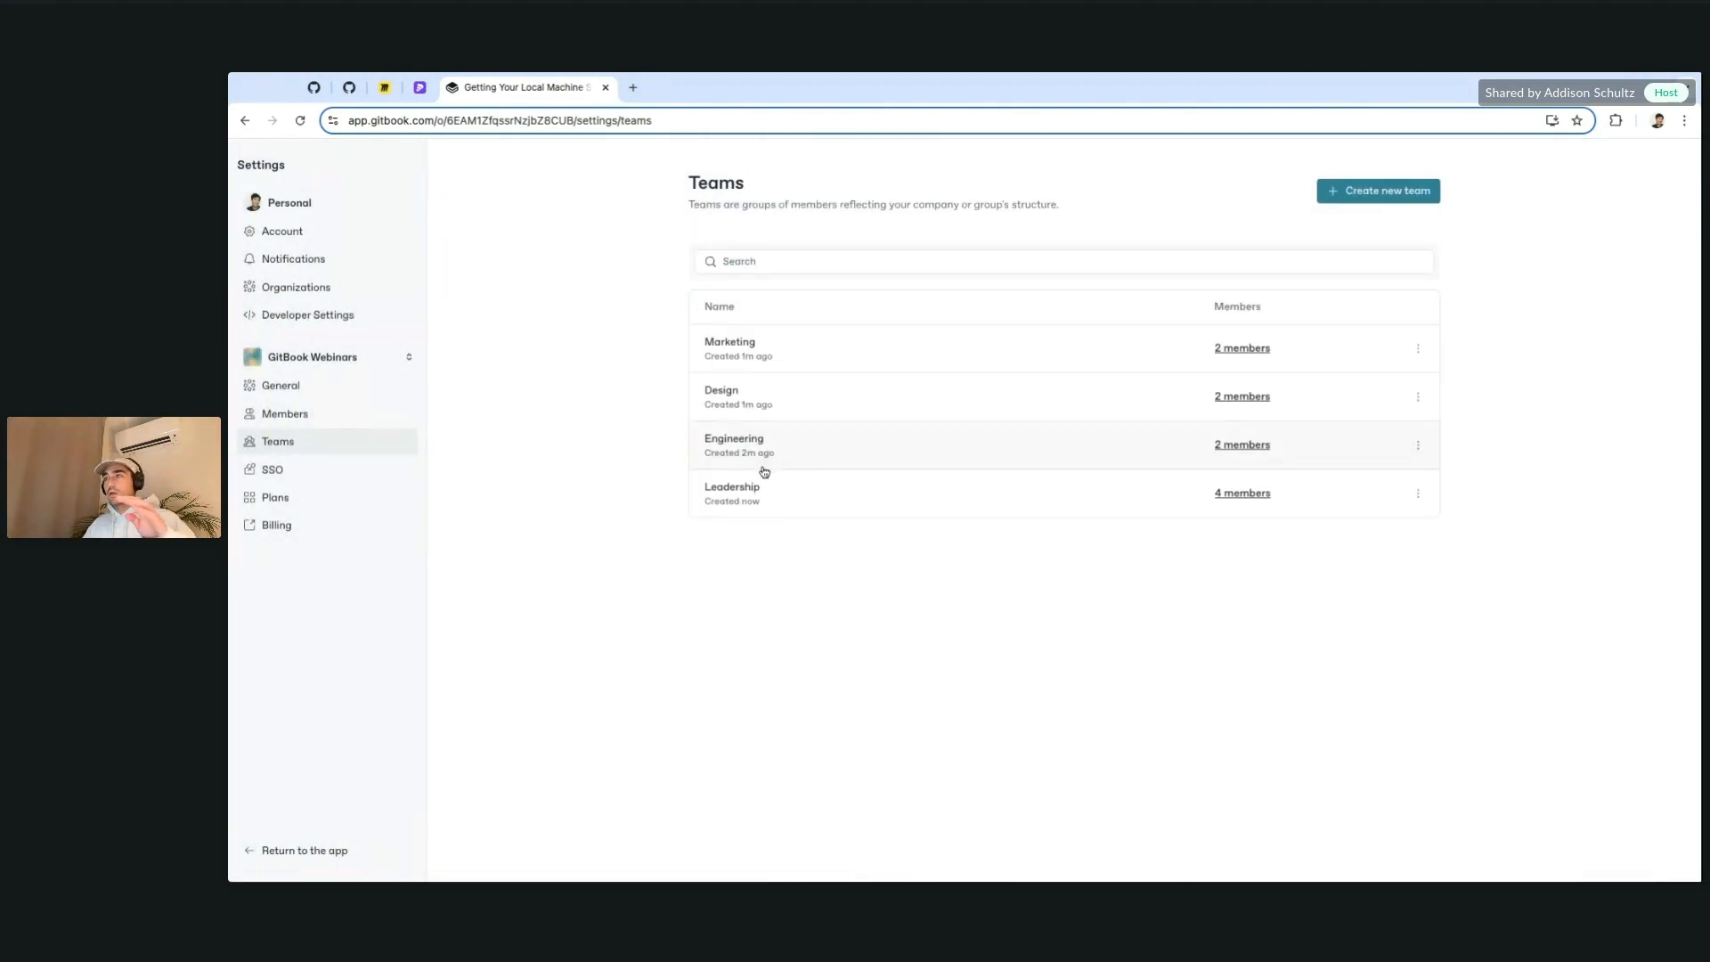